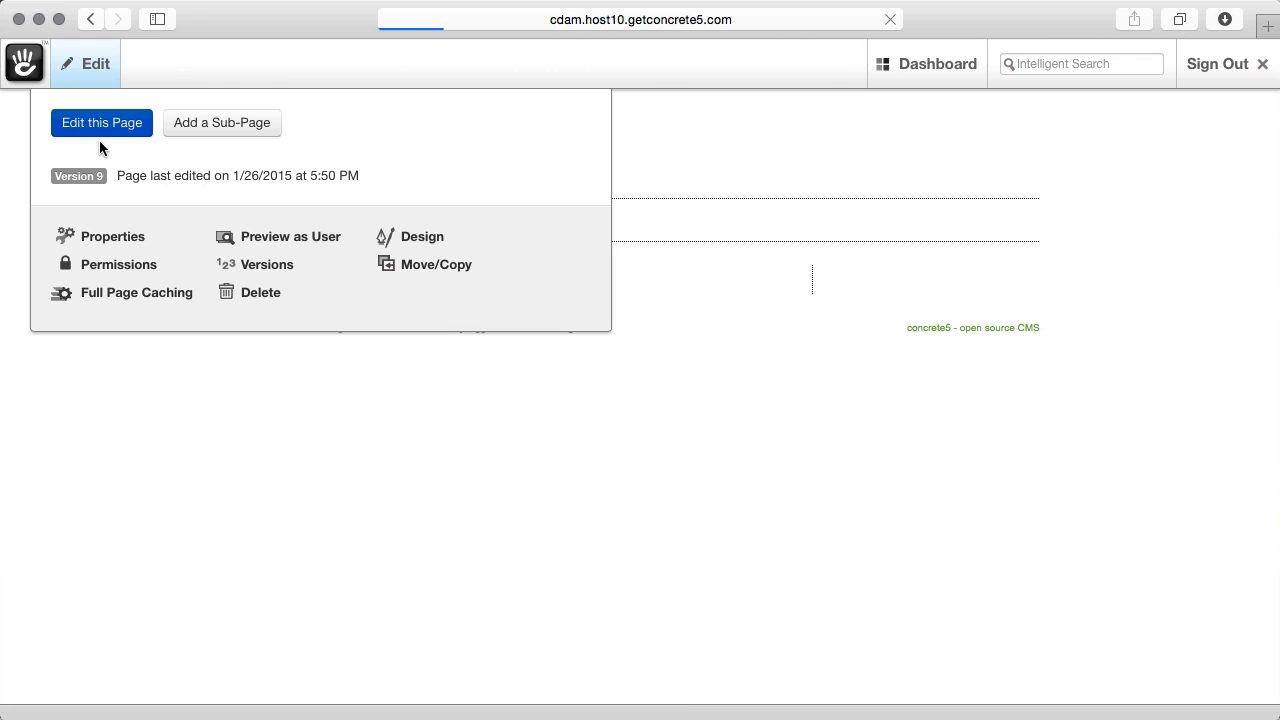
Step: Append the paragraphs "sadf", "asdf" and "asdf" to the header content block, save it and publish the page edits
left_click(652, 282)
left_click(652, 290)
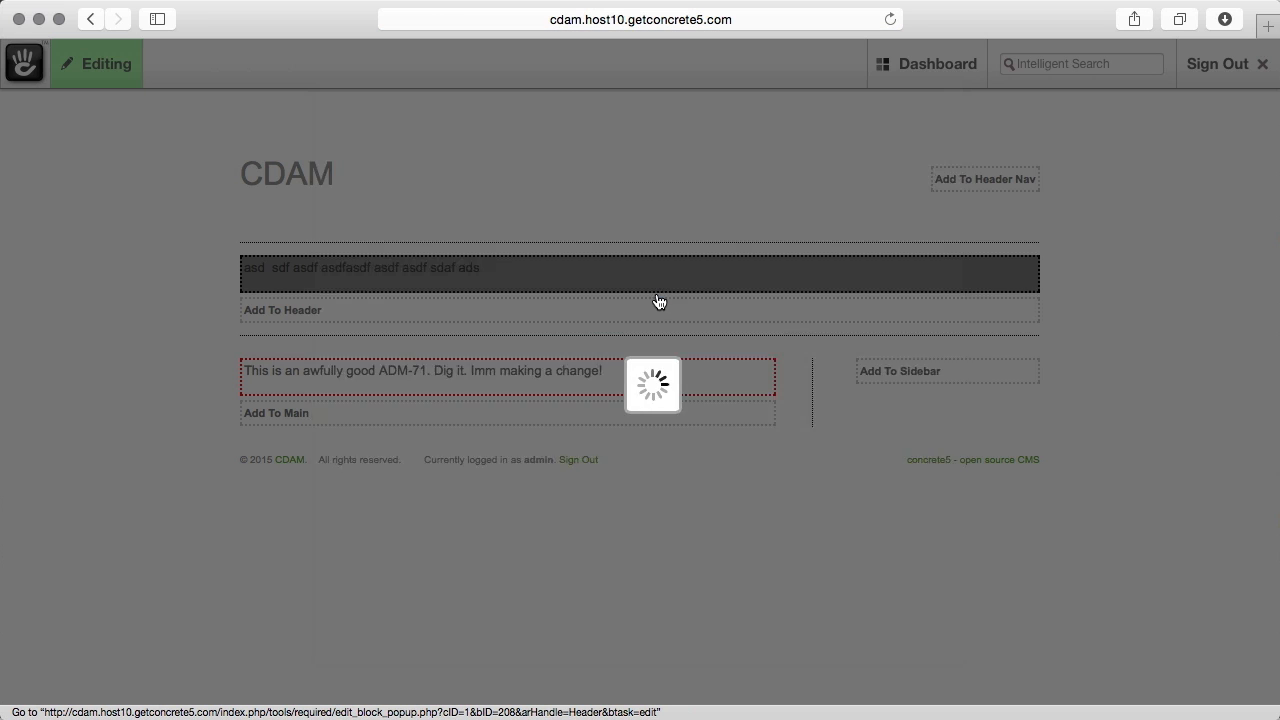
key("Return")
type("sadf")
key("Return")
type("asdf")
key("Return")
type("asdf")
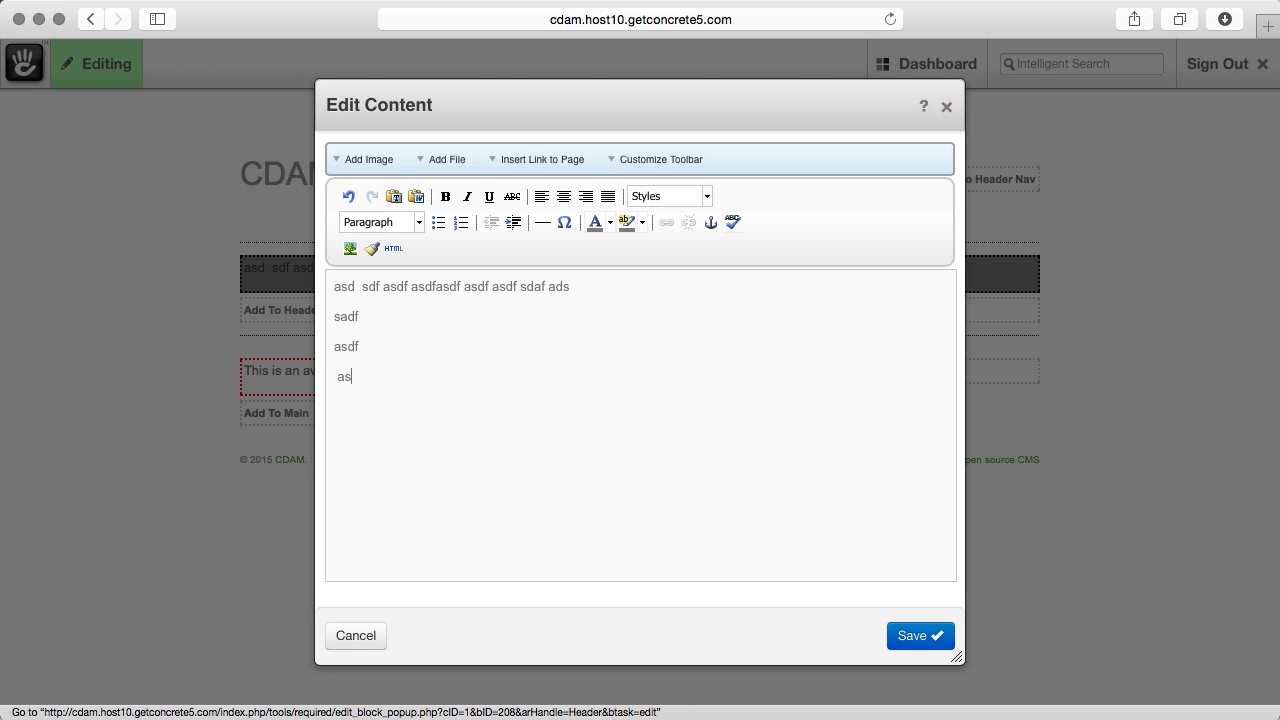
left_click(912, 636)
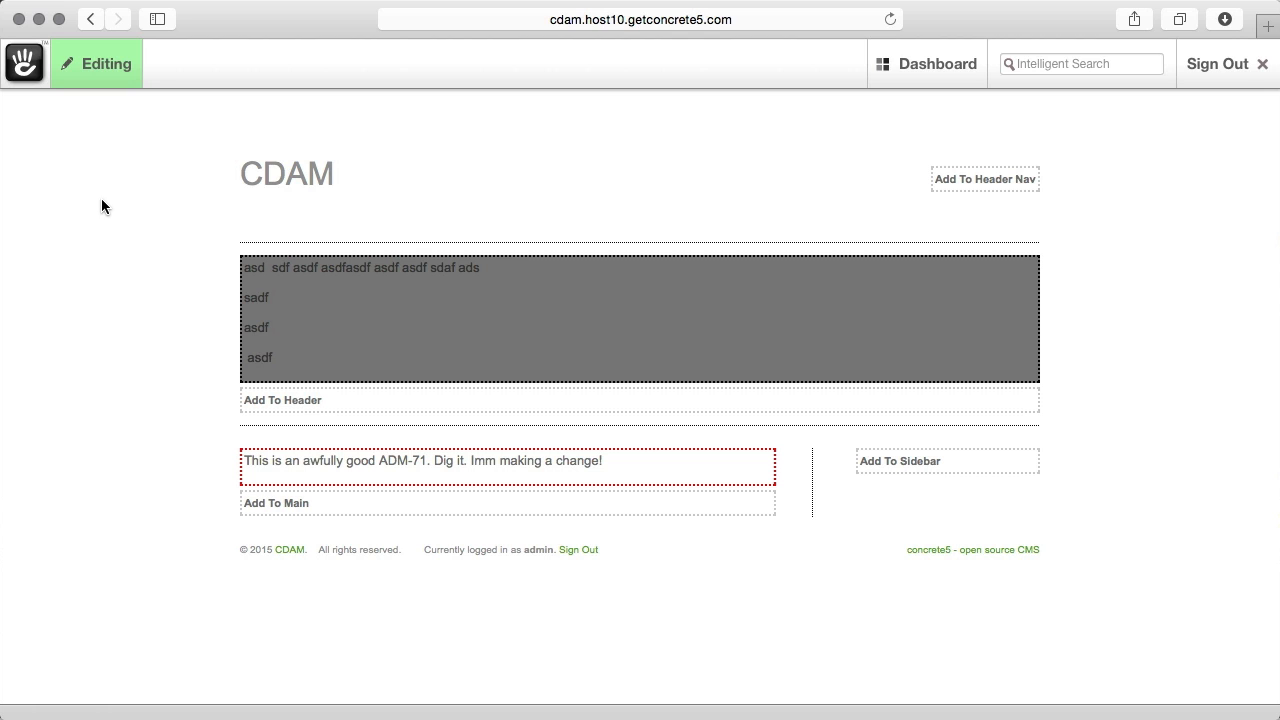
left_click(100, 66)
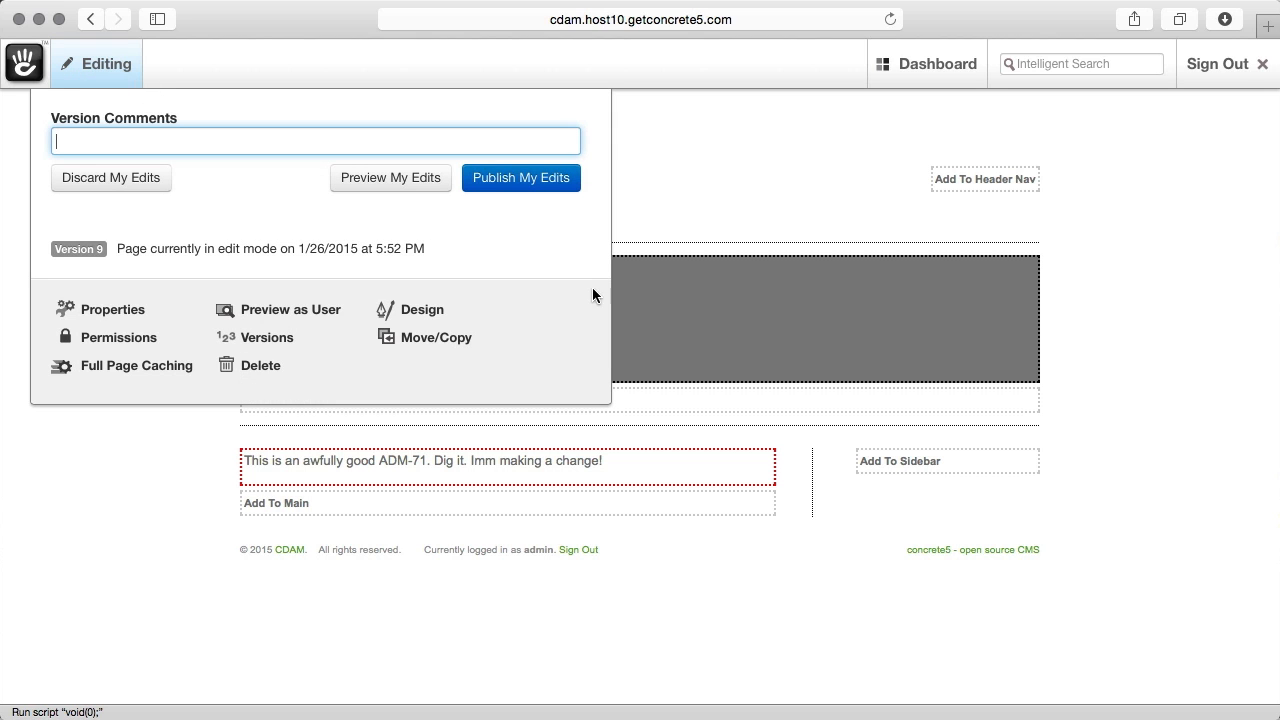
left_click(553, 189)
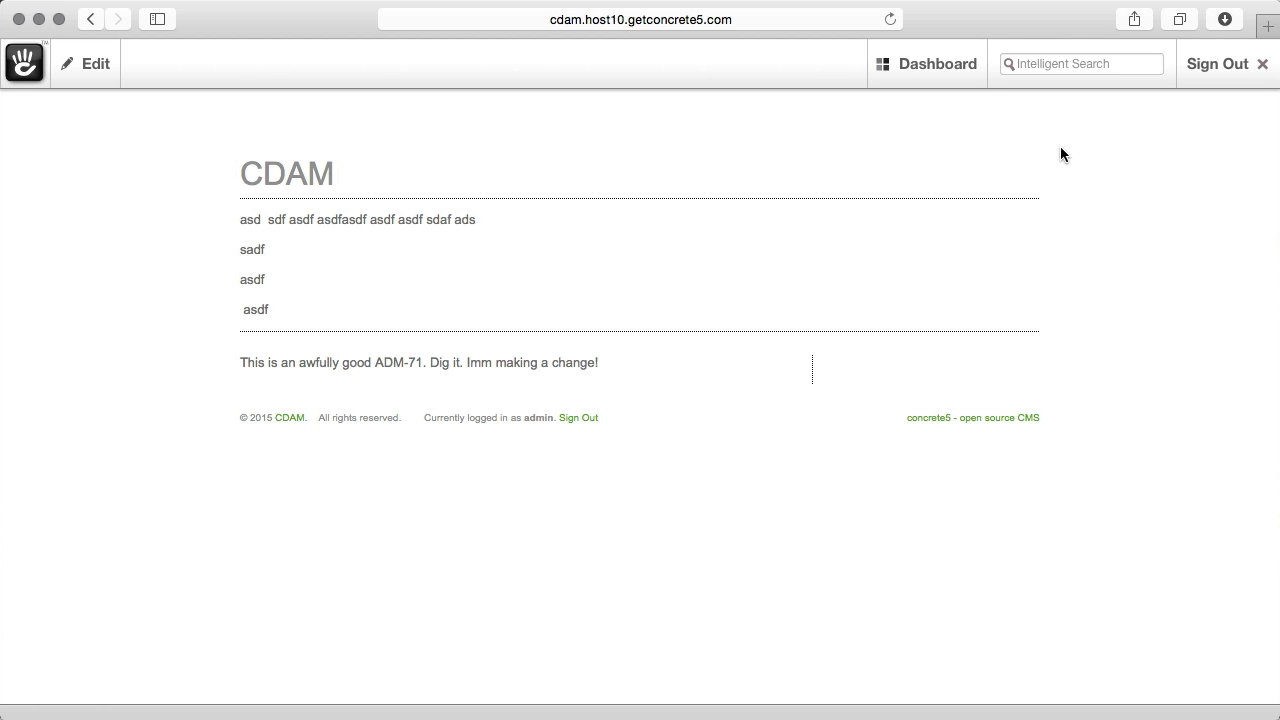
Step: Go to the dashboard and open the Digital Asset Management administration page
left_click(932, 78)
scroll(1087, 455, "down", 5)
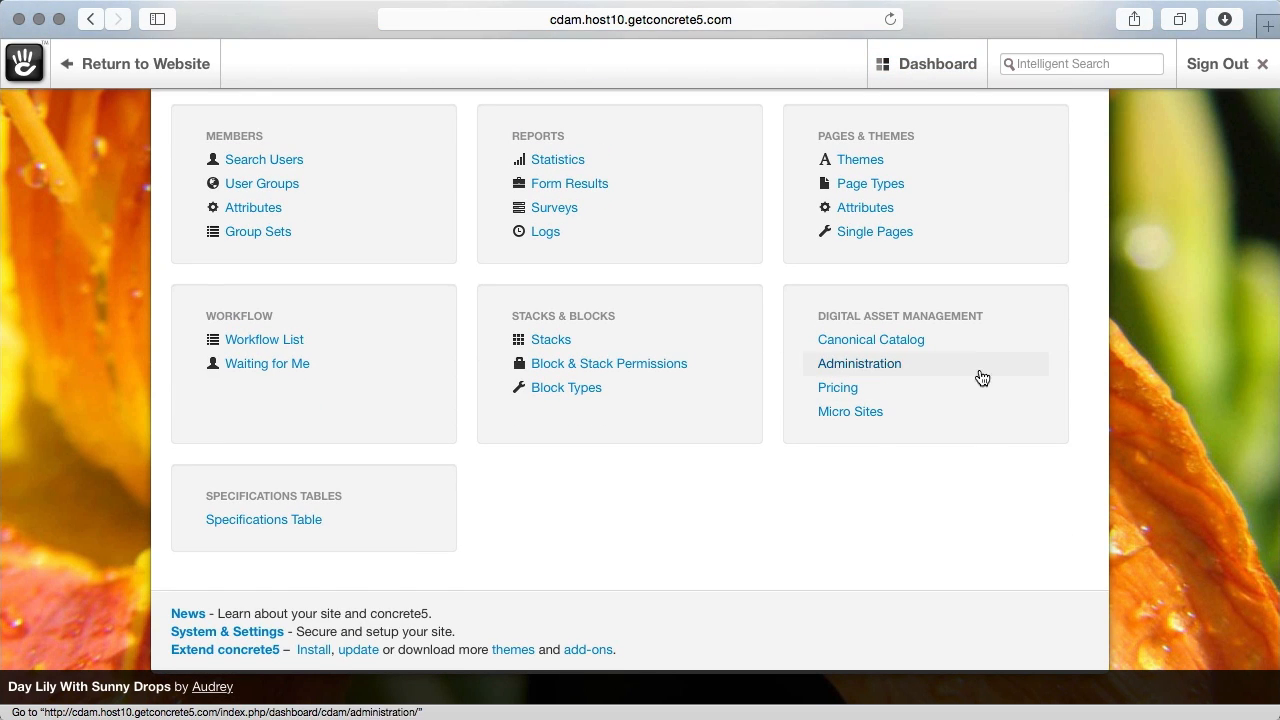
left_click(862, 366)
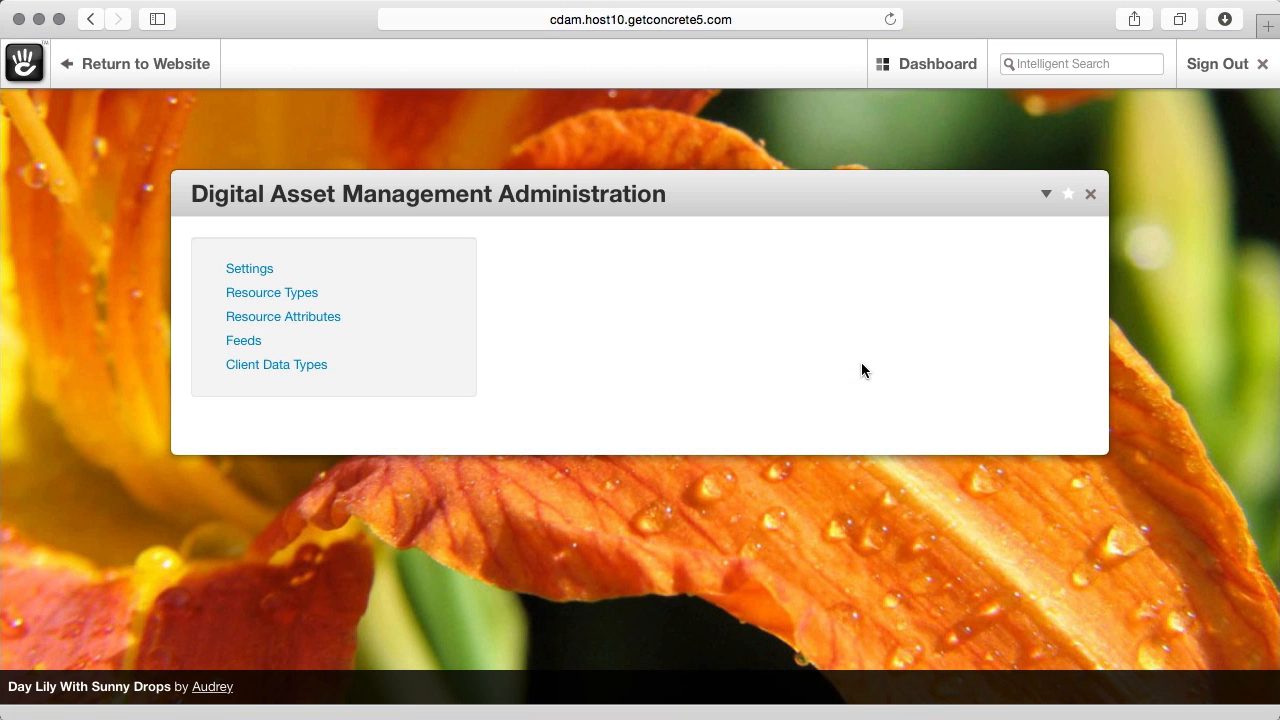
Step: Return to the dashboard and open the Zonda Pris resource view from Spacecraft Capsules in the canonical catalog
scroll(862, 366, "left", 5)
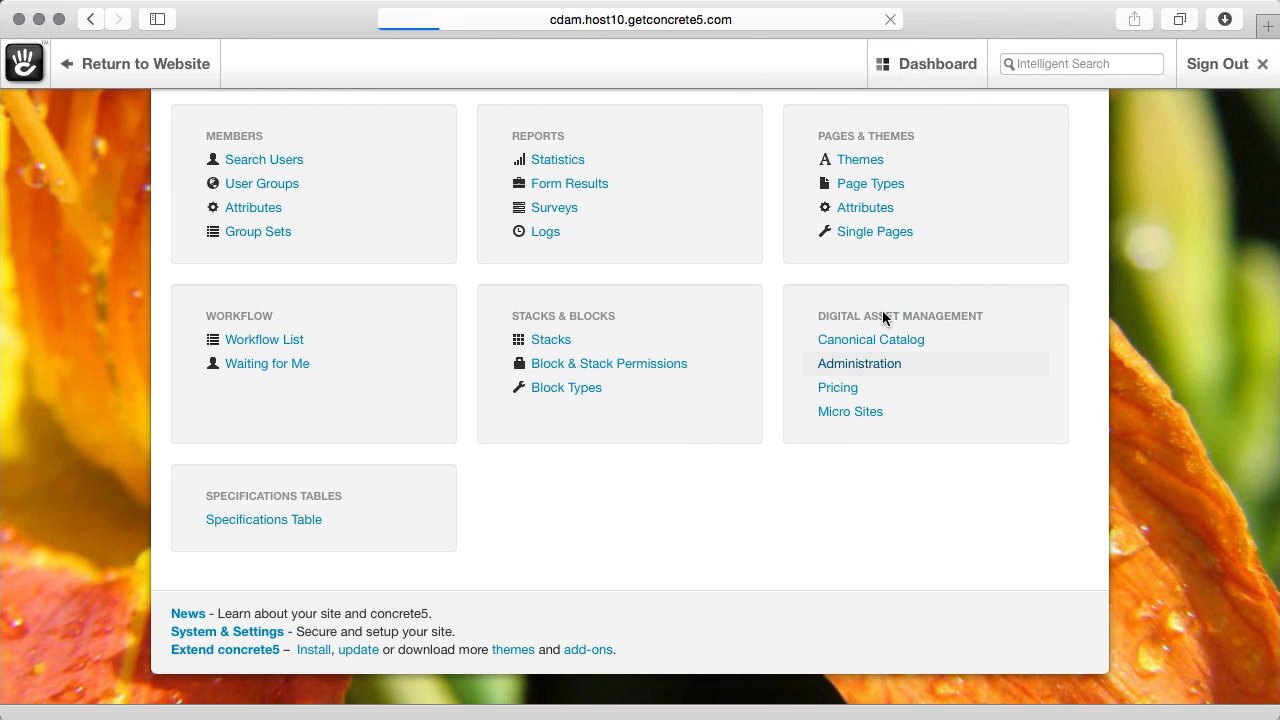
left_click(882, 342)
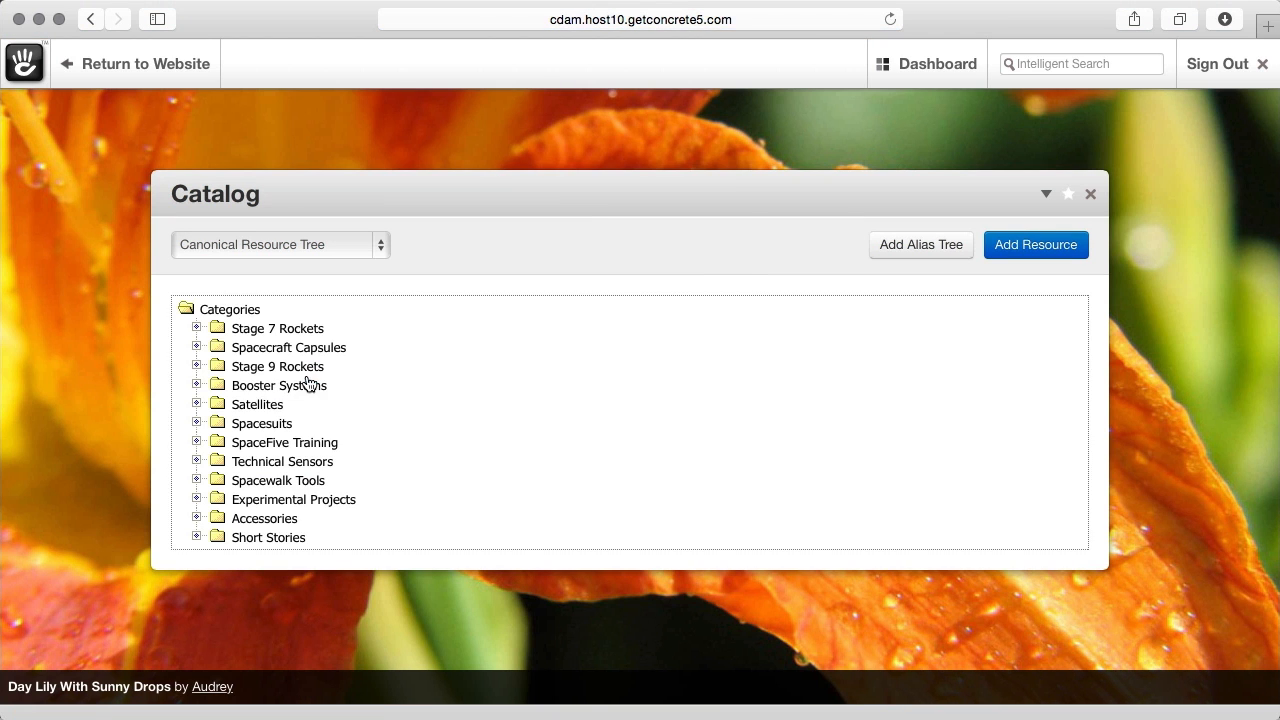
left_click(197, 347)
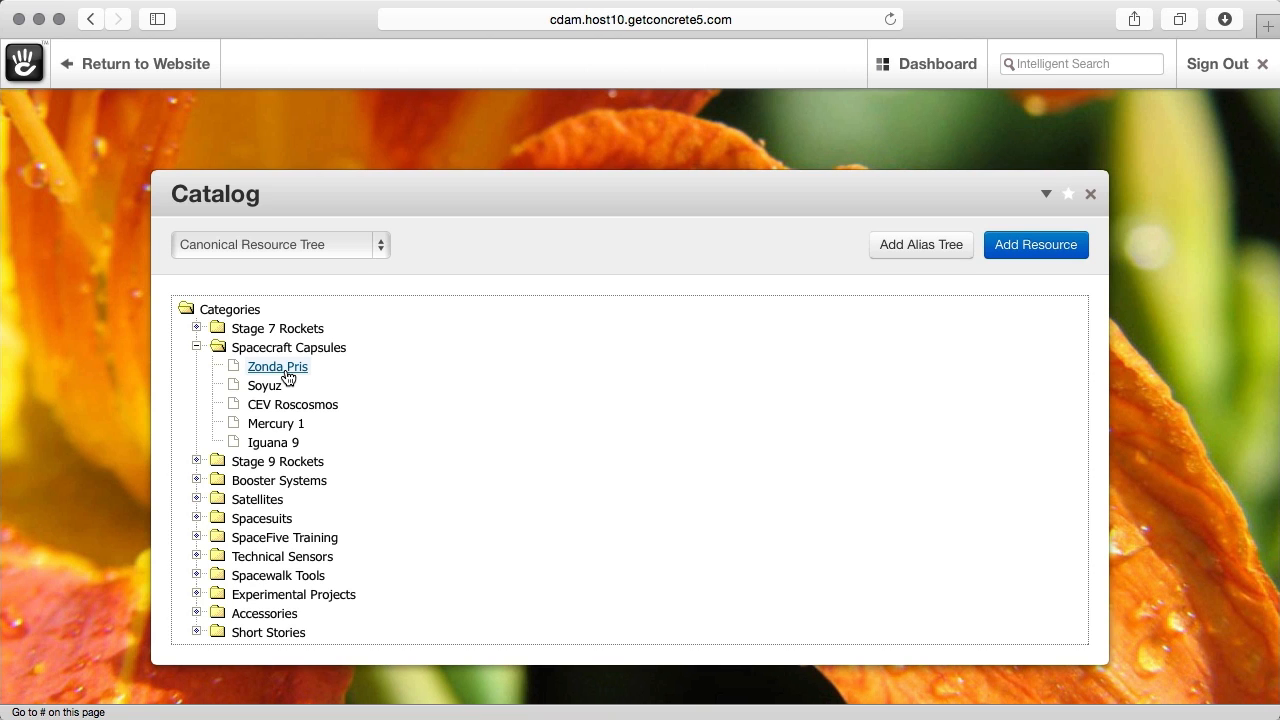
left_click(287, 376)
left_click(226, 411)
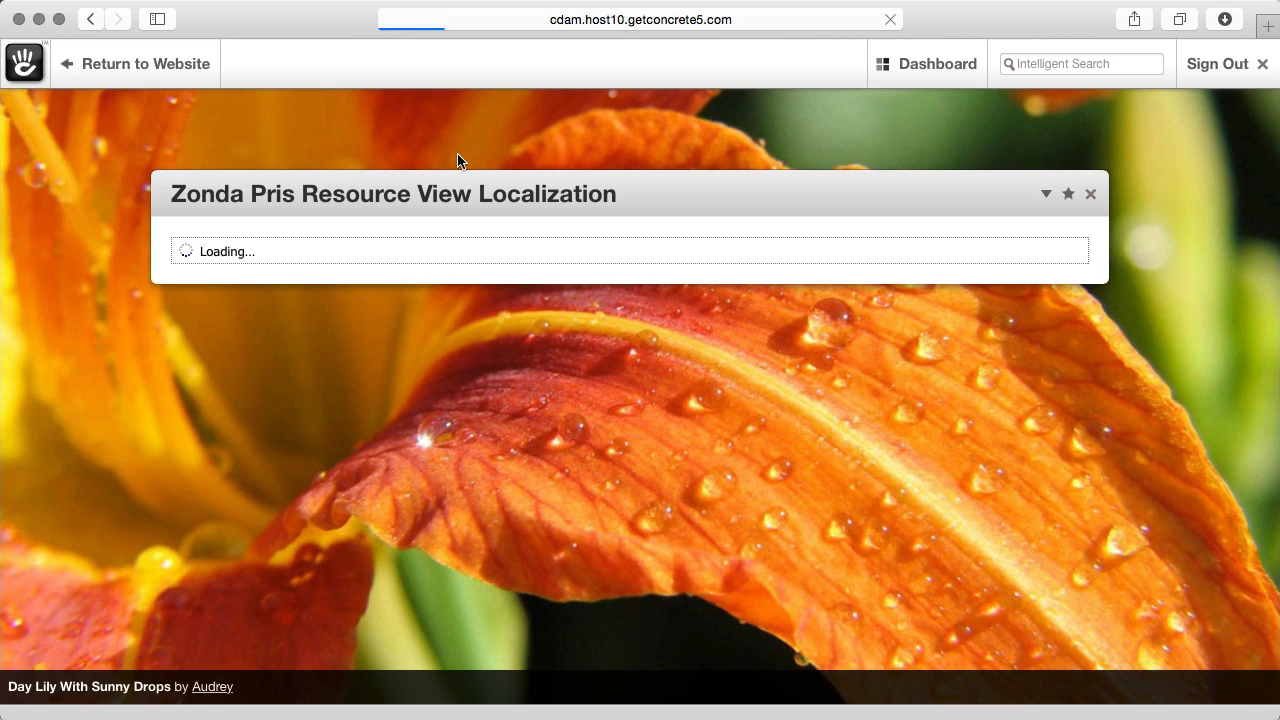
left_click(264, 255)
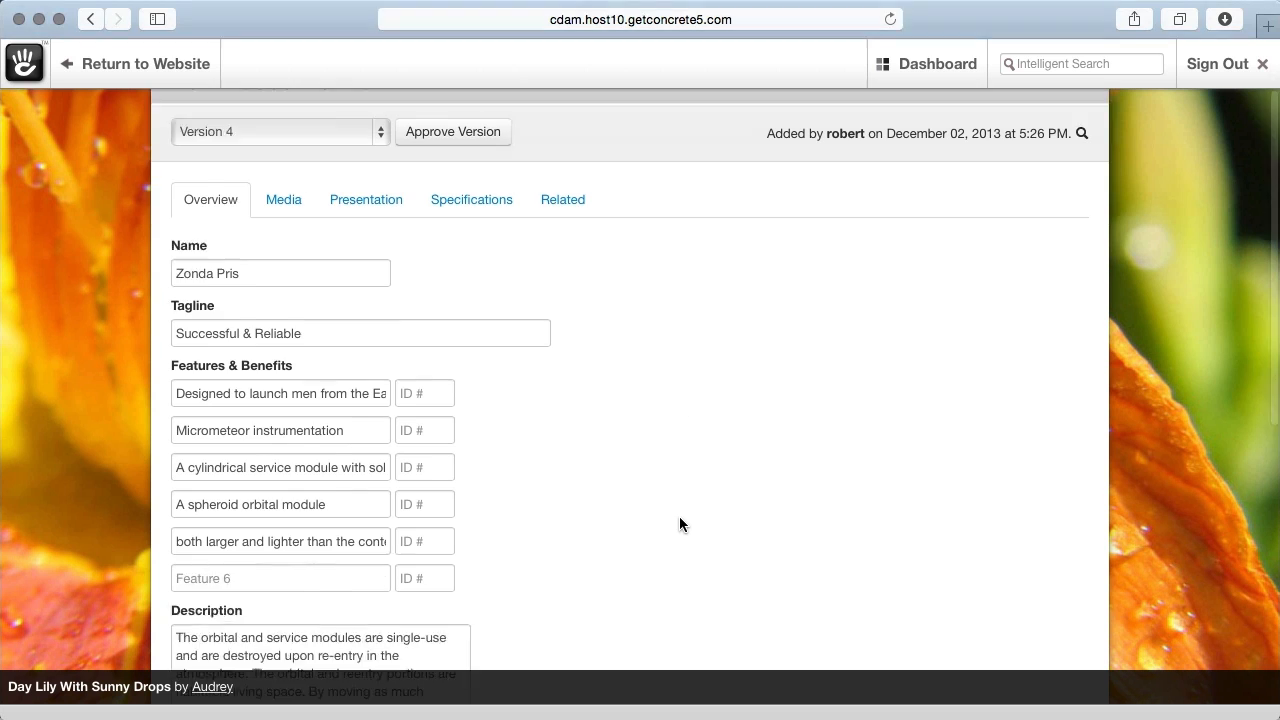
Step: Examine the Zonda Pris resource's overview fields, media images and presentation entries
scroll(679, 516, "down", 5)
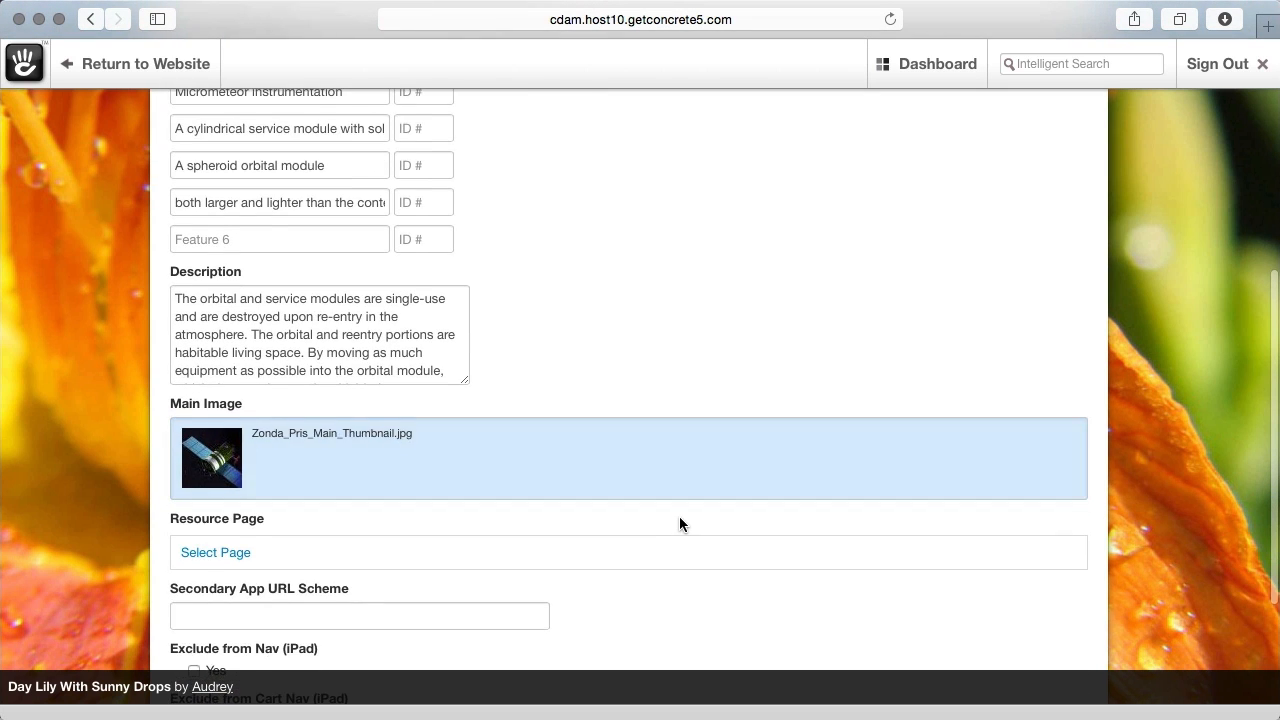
scroll(679, 516, "down", 5)
scroll(679, 516, "up", 10)
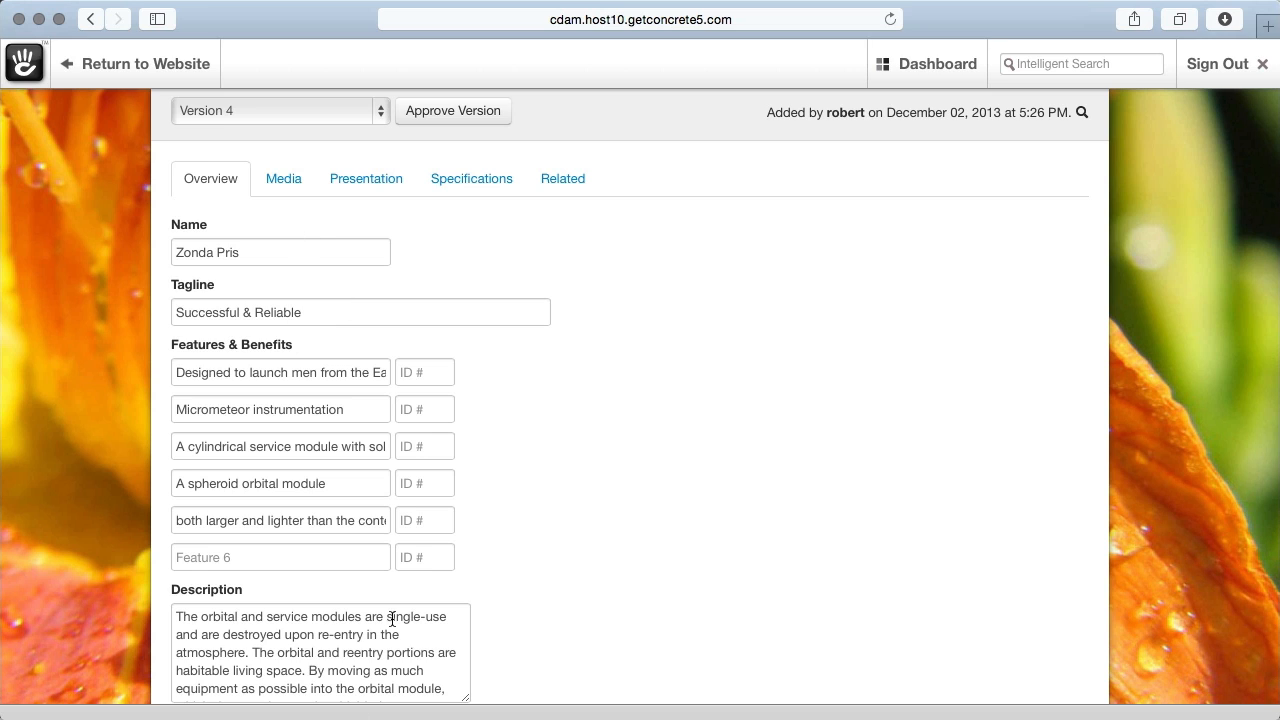
left_click(256, 185)
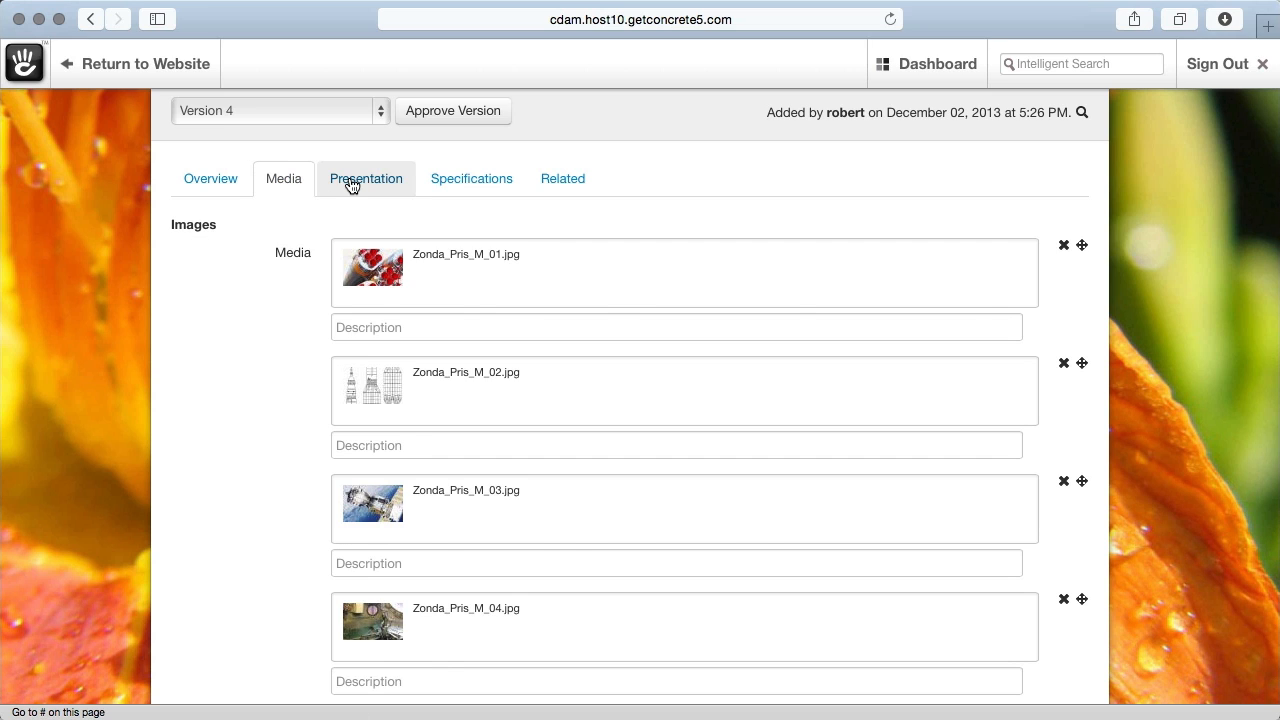
left_click(349, 177)
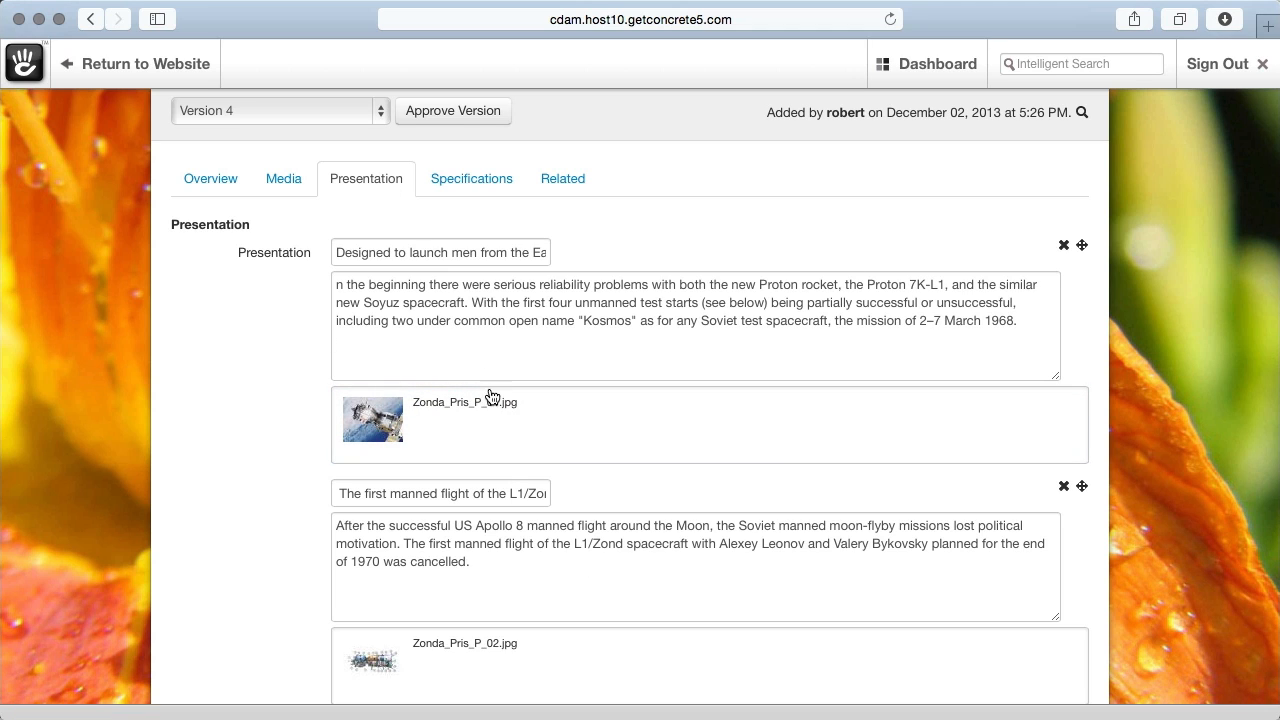
left_click(283, 178)
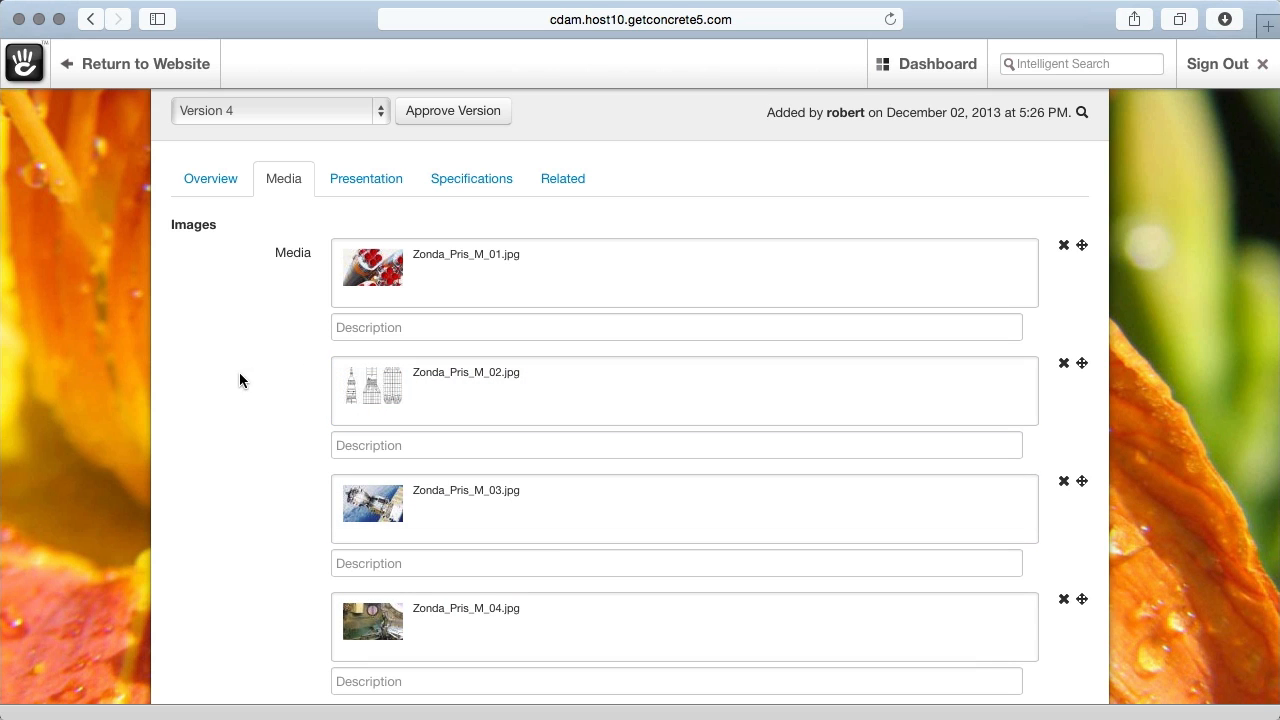
scroll(901, 230, "up", 3)
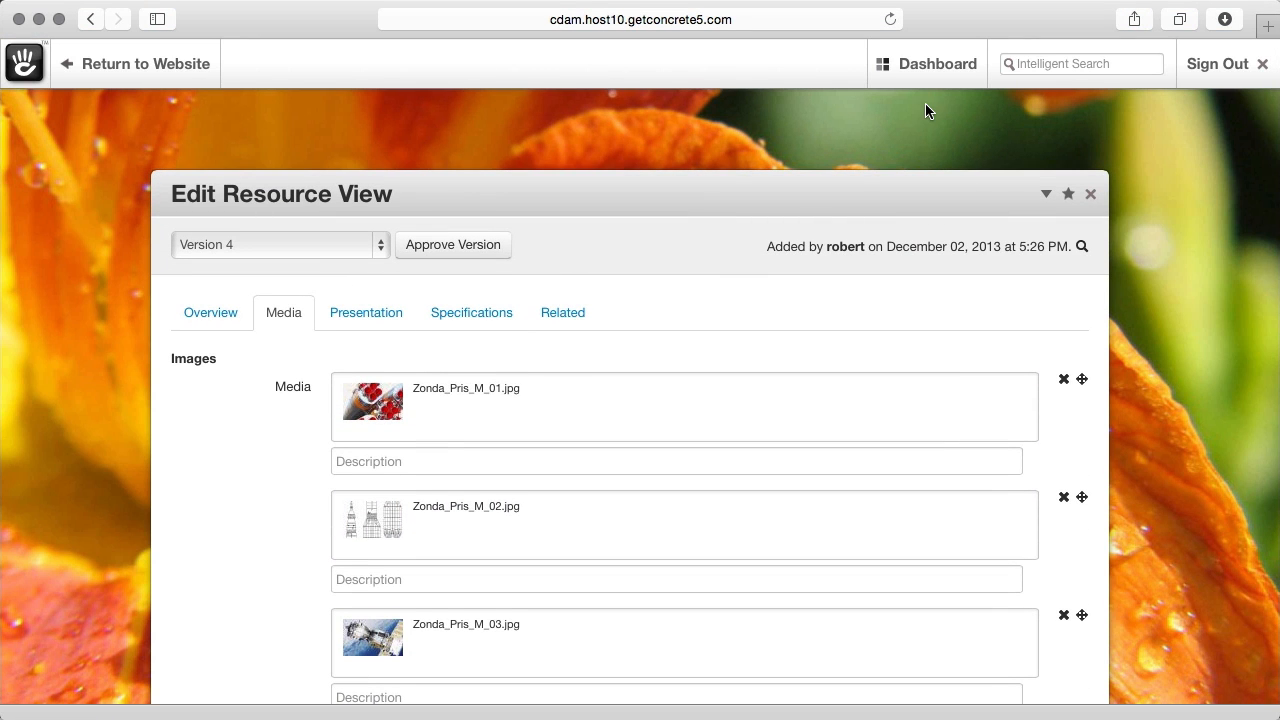
Step: Leave the Zonda Pris resource view and open the Resource Types list in Digital Asset Management administration
left_click(1046, 196)
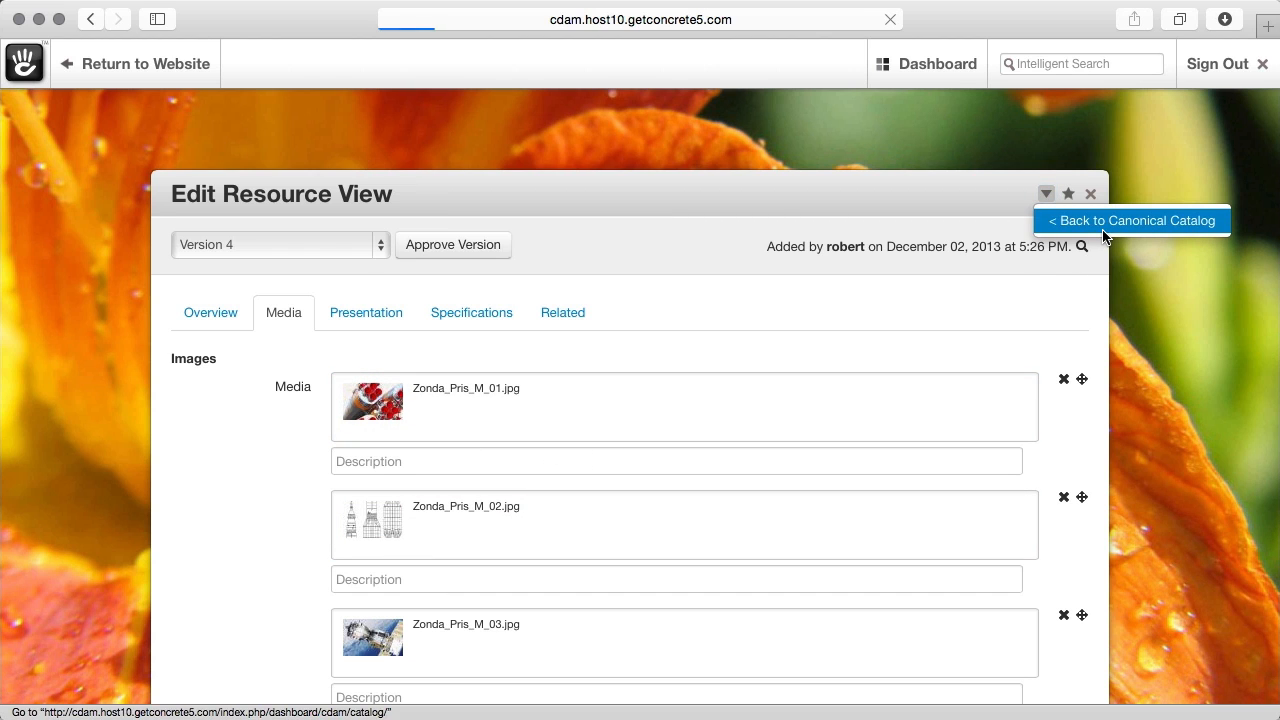
left_click(1101, 228)
mouse_move(958, 72)
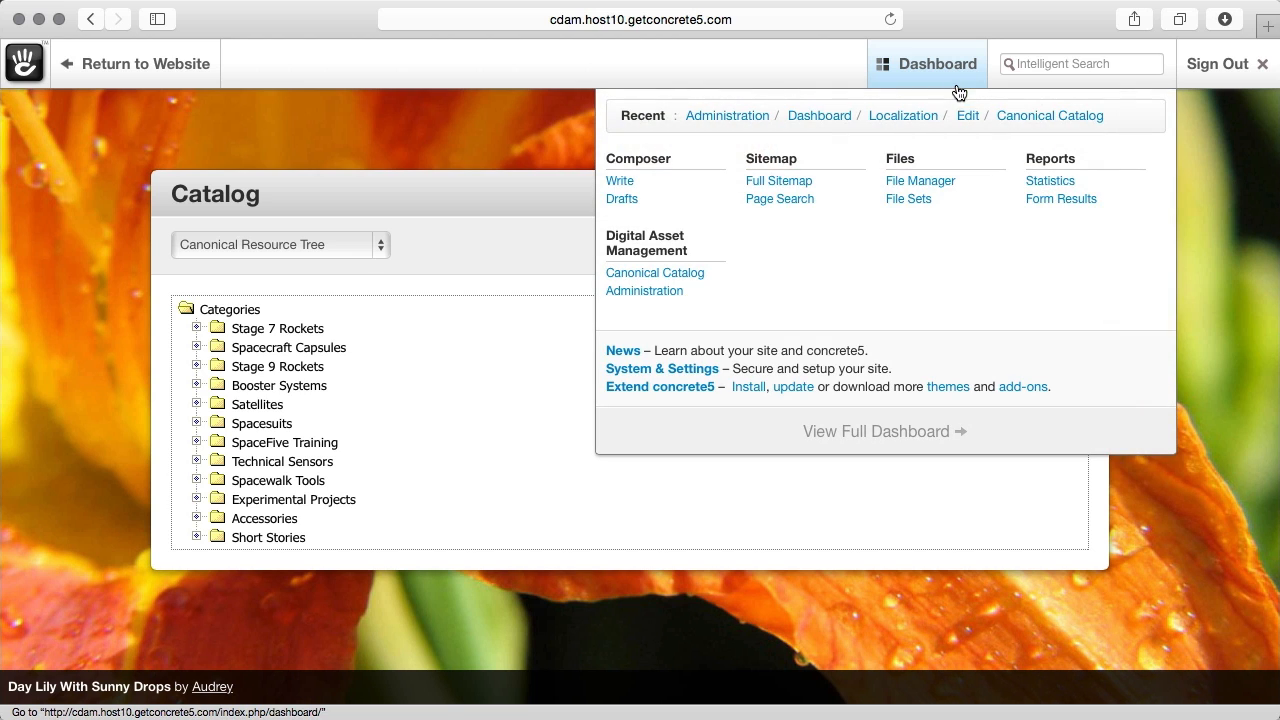
left_click(881, 433)
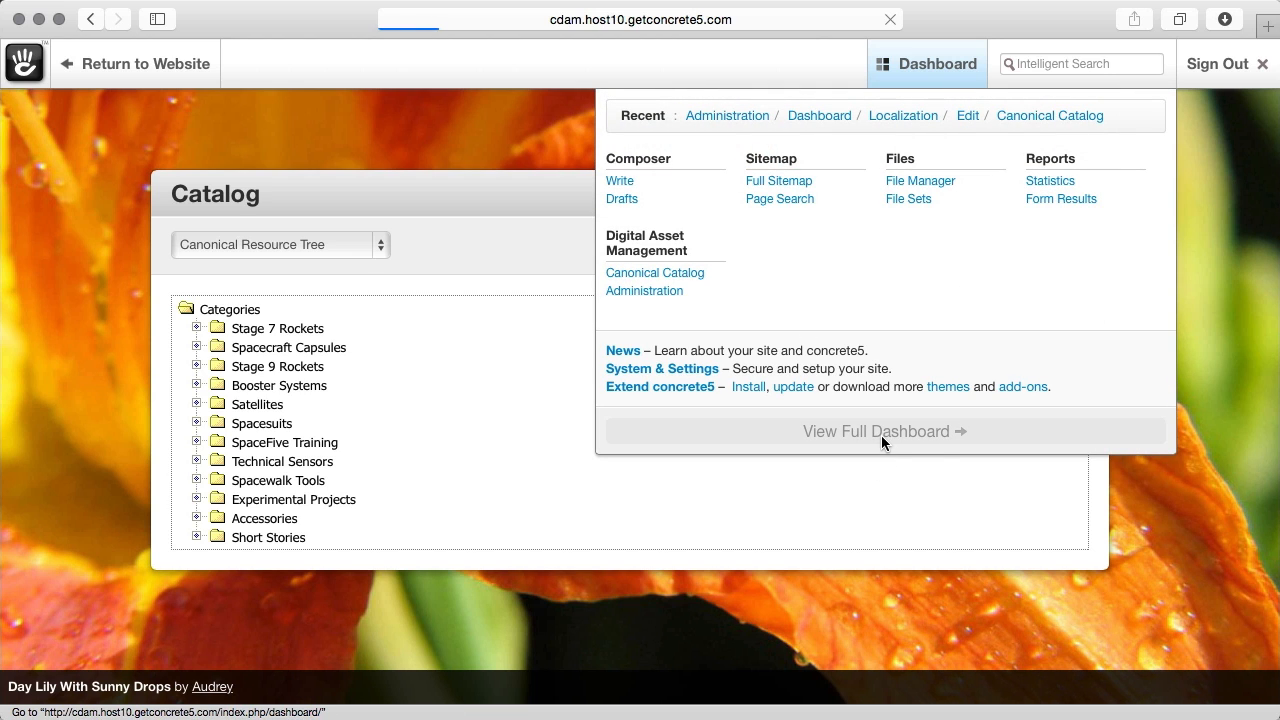
left_click(898, 651)
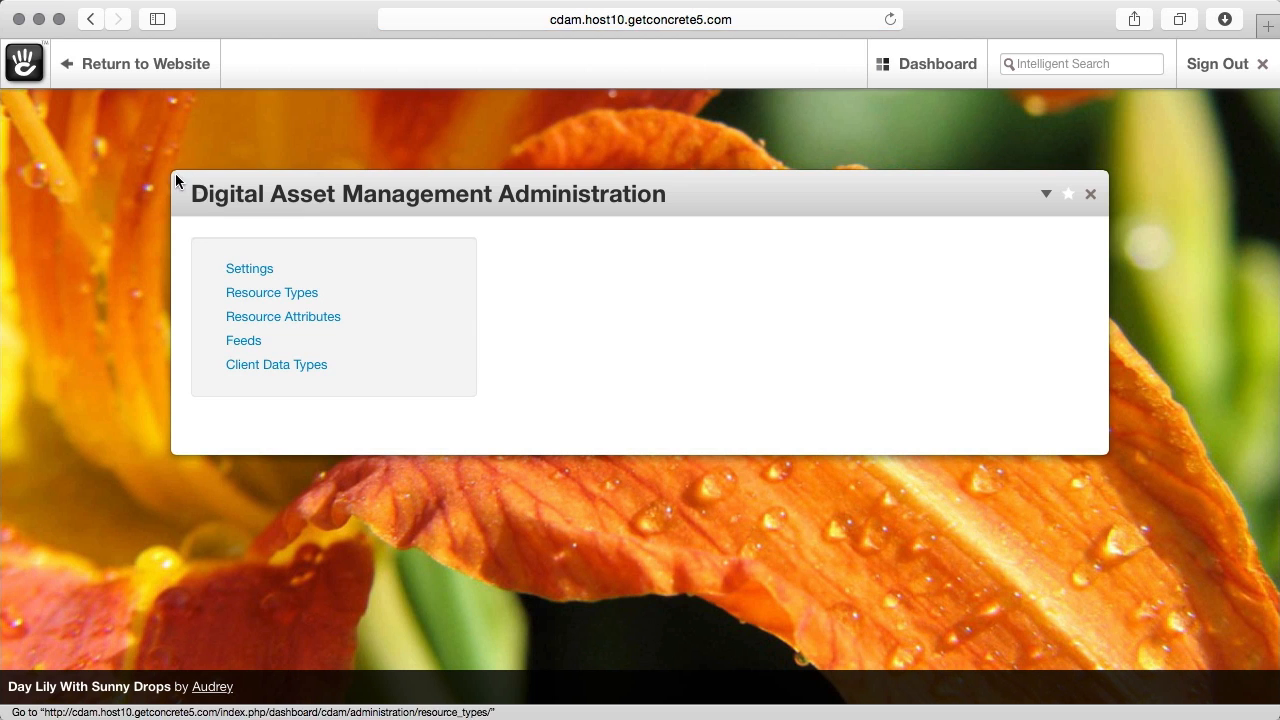
left_click(294, 294)
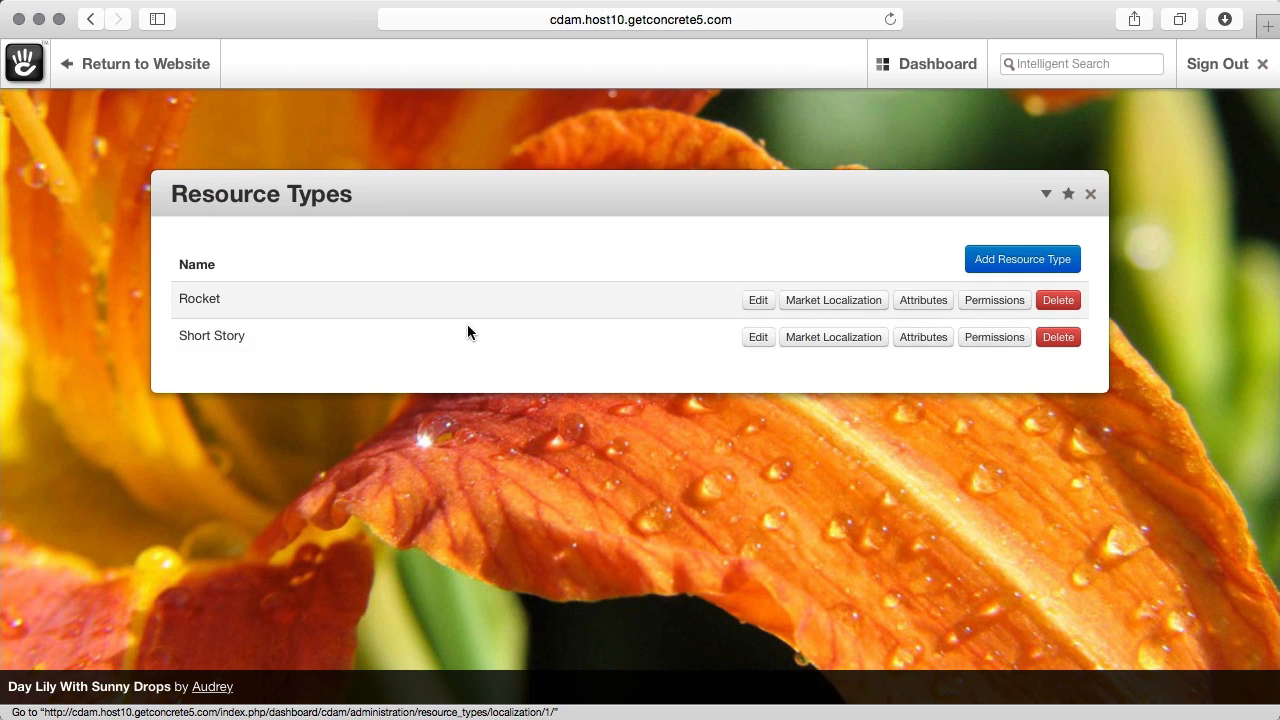
Step: Open the attributes of the Rocket resource type and look through its attribute sets
left_click(925, 299)
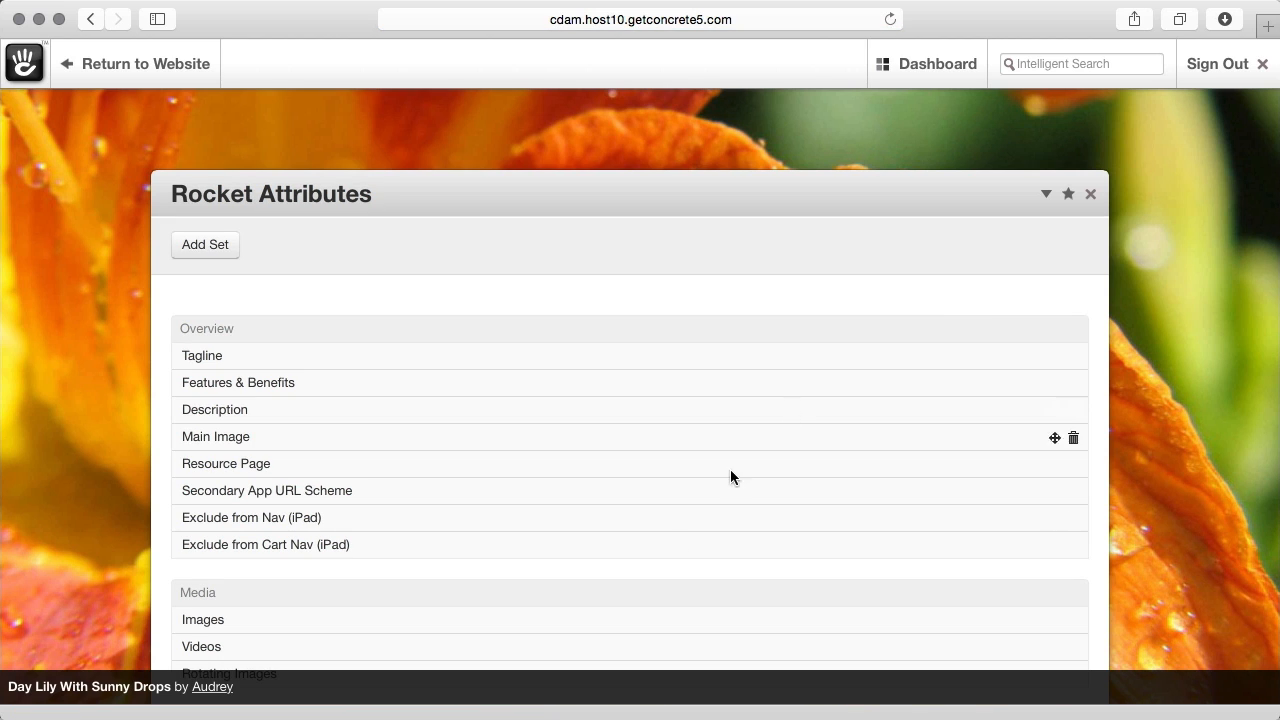
scroll(673, 529, "down", 4)
scroll(673, 530, "down", 3)
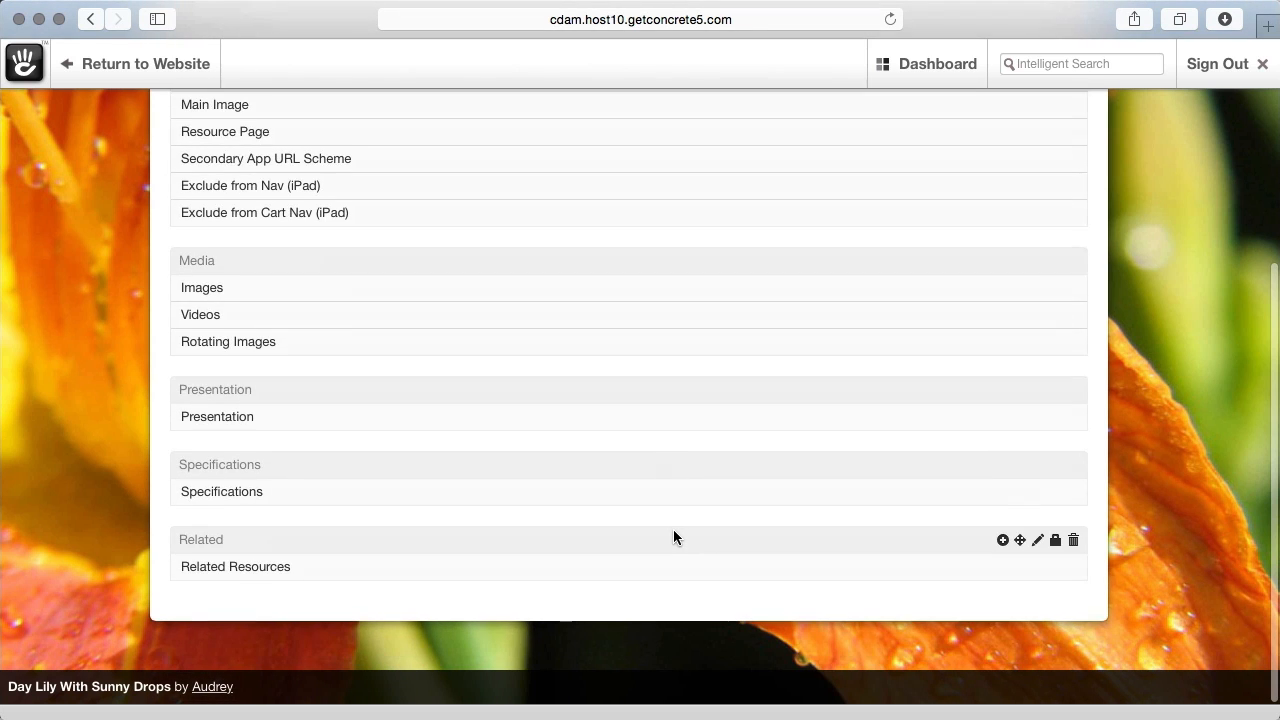
scroll(673, 530, "up", 6)
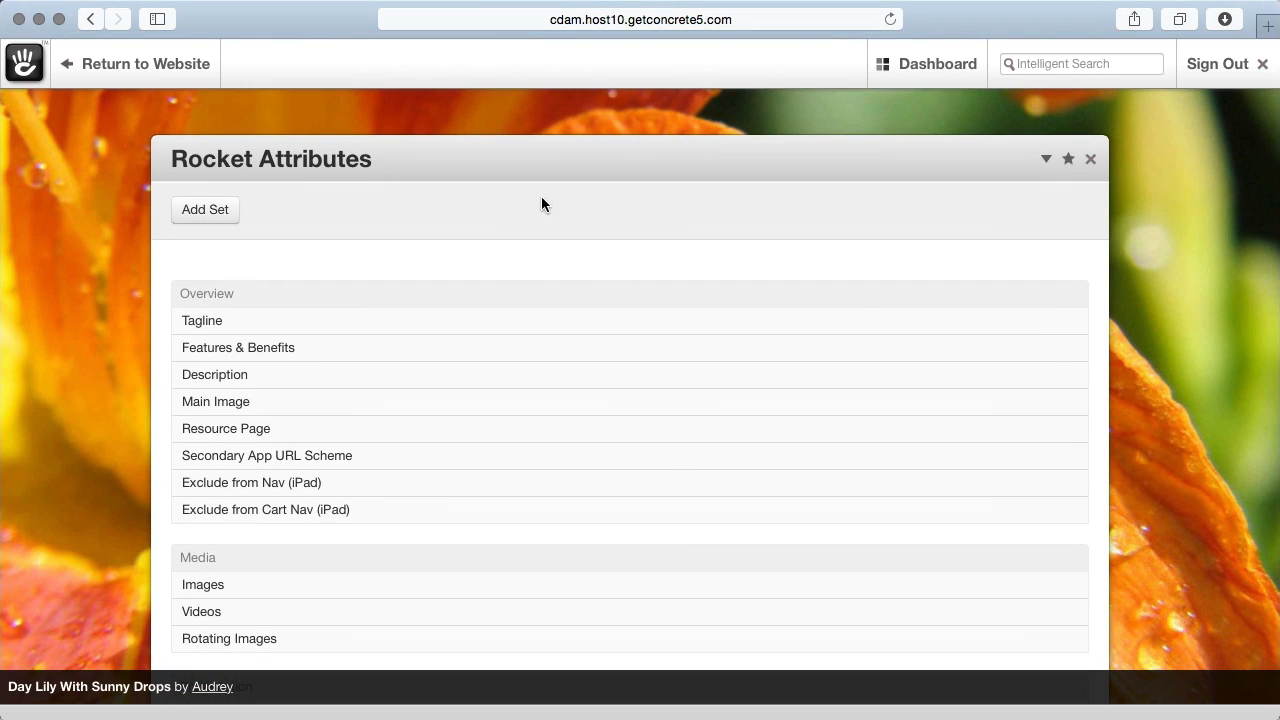
Step: View the permissions of the Rocket type's Overview set, close them and review the remaining attribute sets
mouse_move(991, 303)
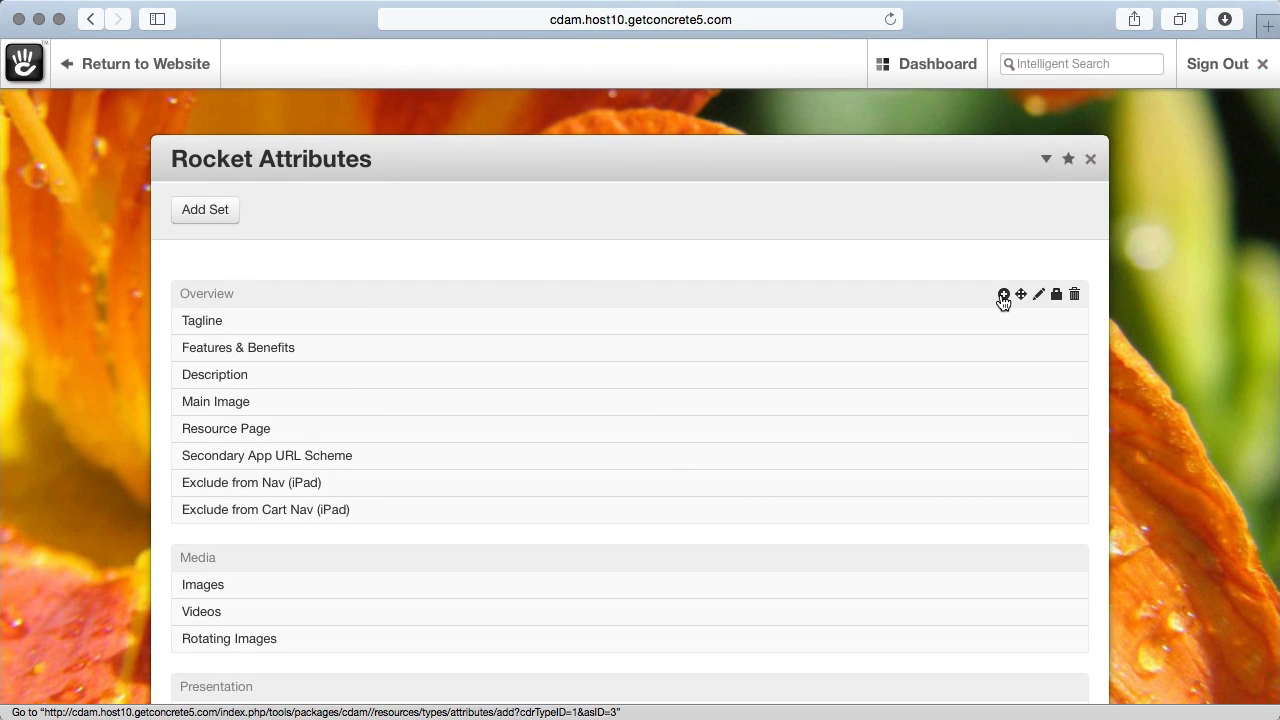
left_click(1053, 295)
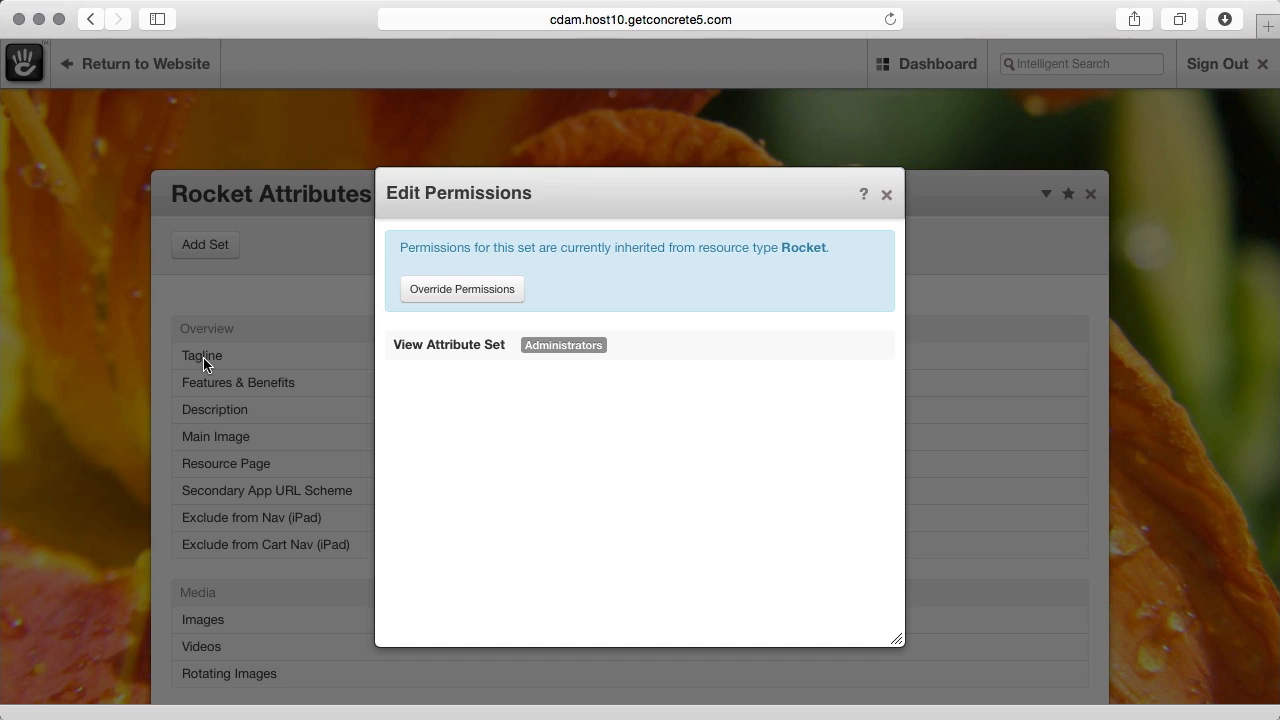
left_click(887, 195)
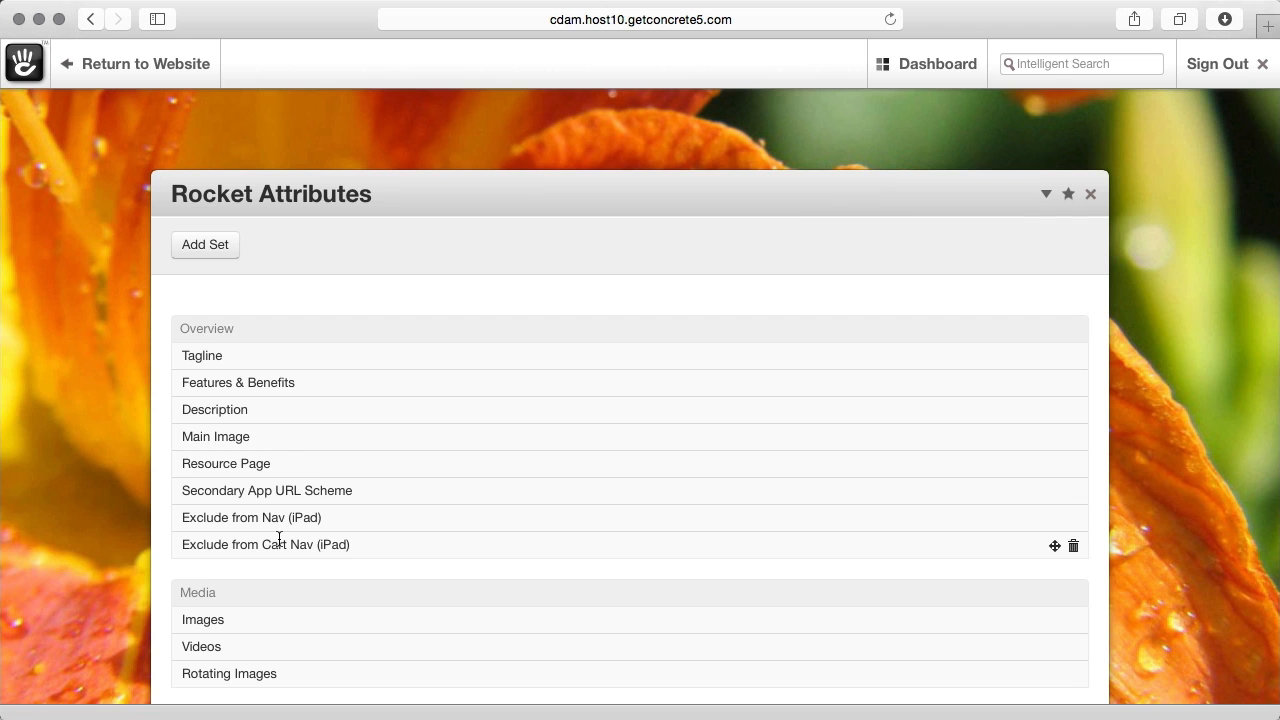
scroll(278, 537, "down", 5)
scroll(278, 537, "down", 1)
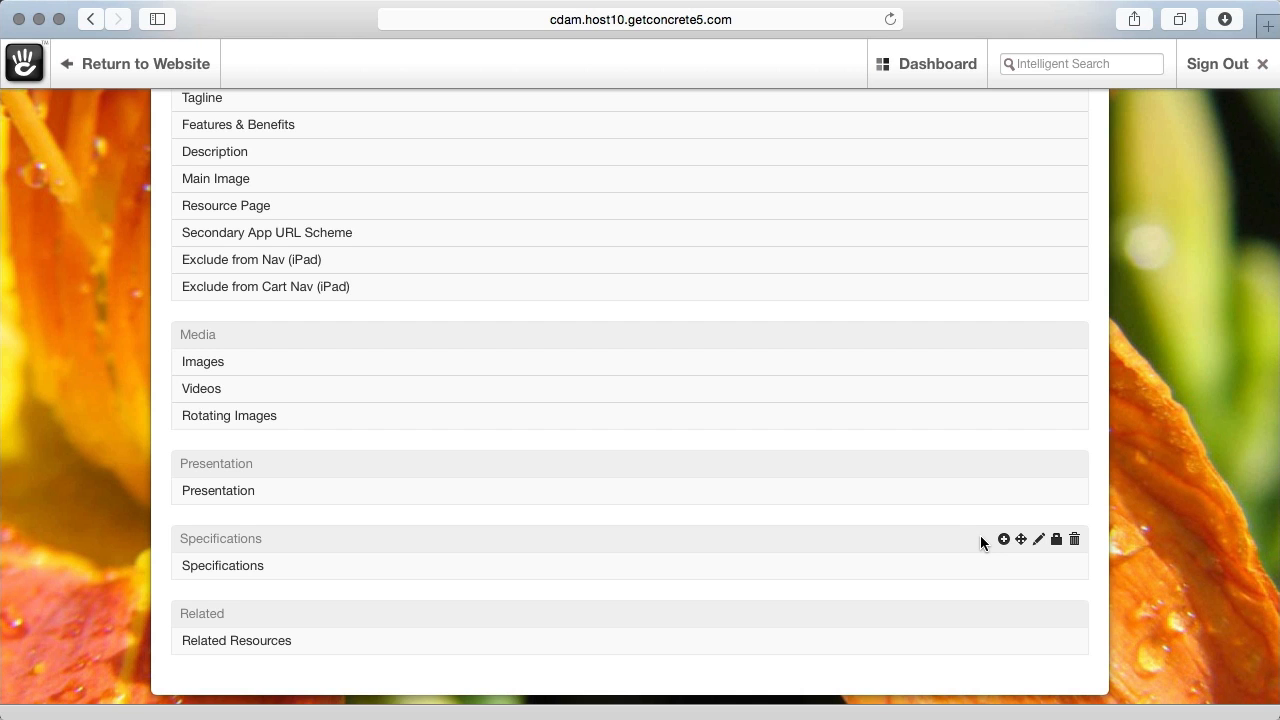
scroll(981, 537, "up", 5)
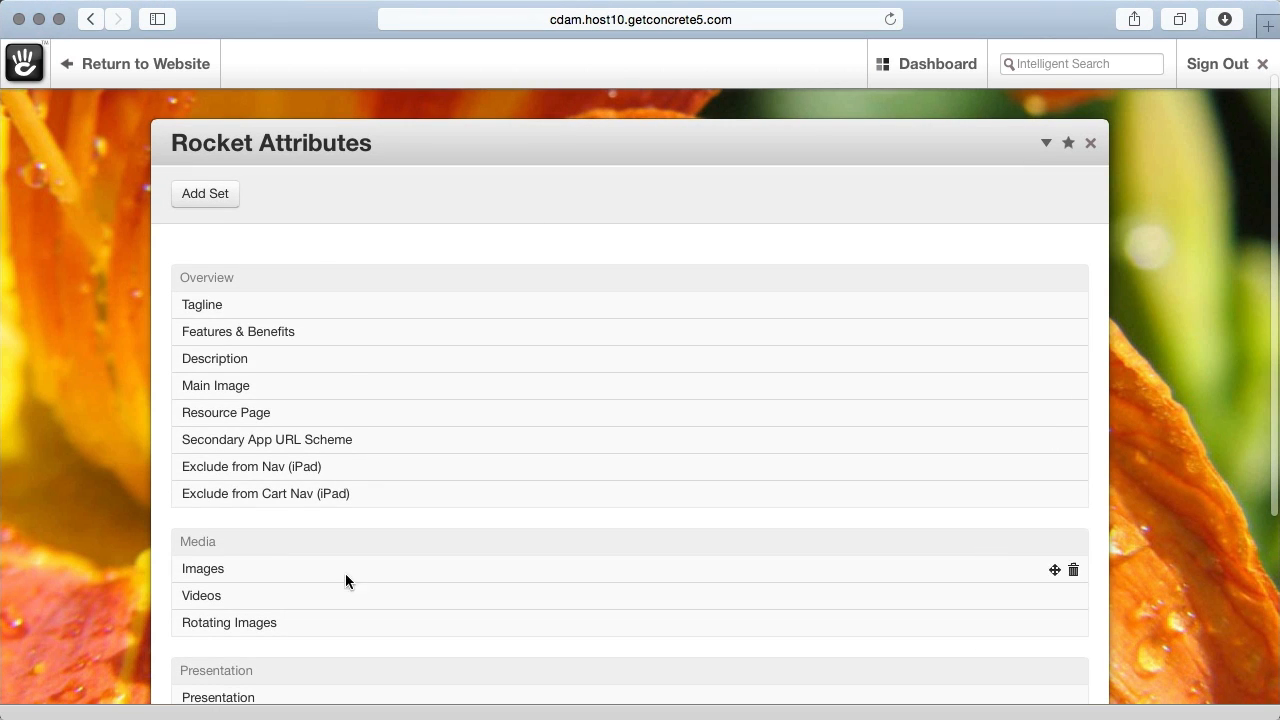
Step: Return to Digital Asset Management administration and open the Short Story resource type's attributes
left_click(1047, 143)
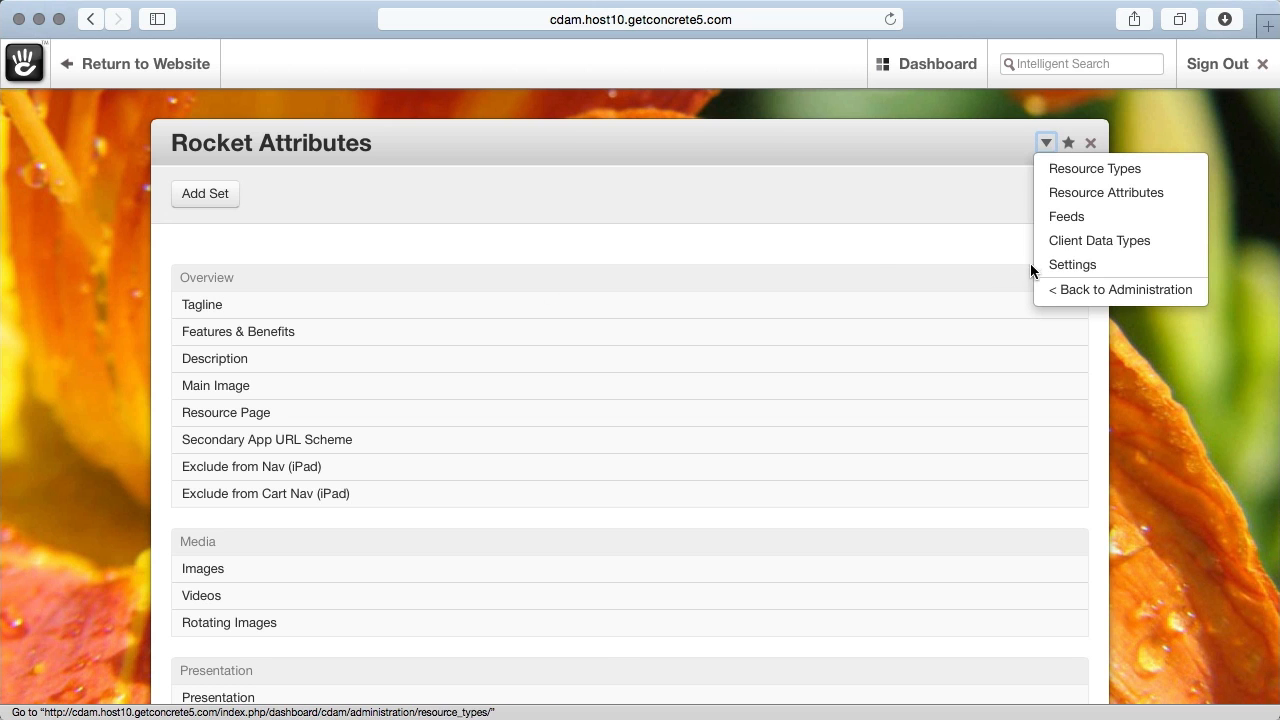
left_click(1112, 290)
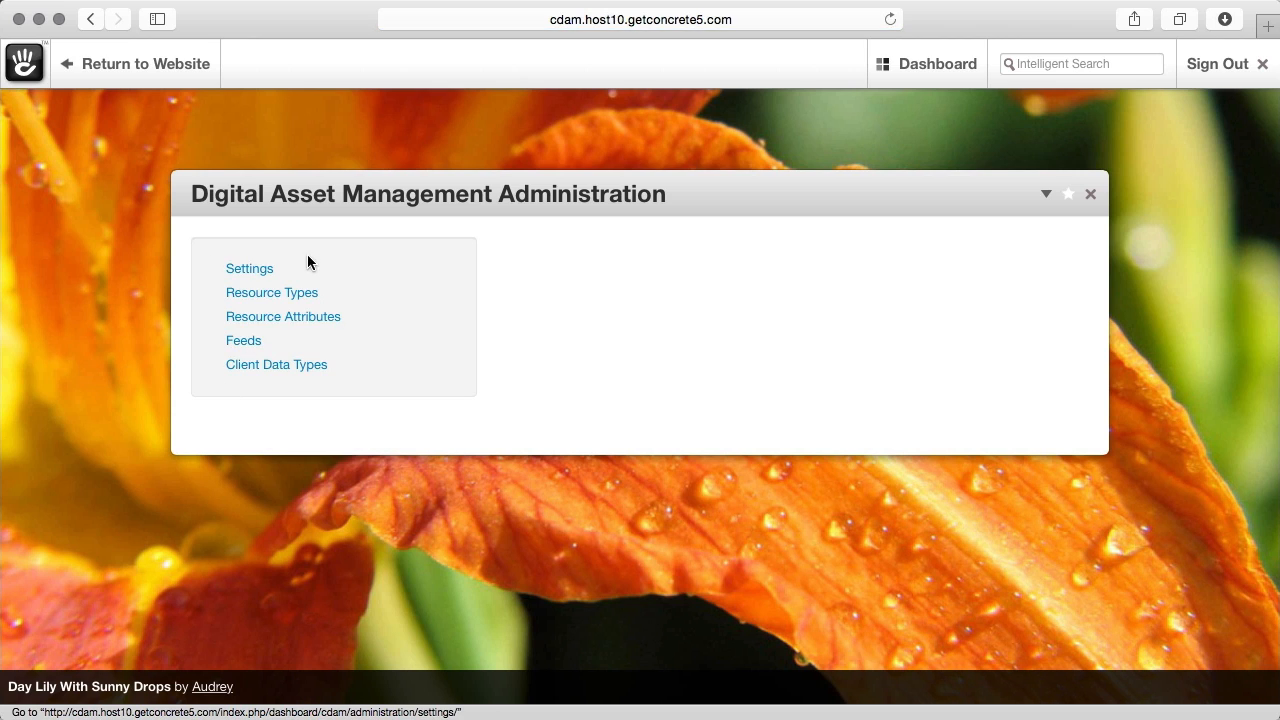
left_click(343, 292)
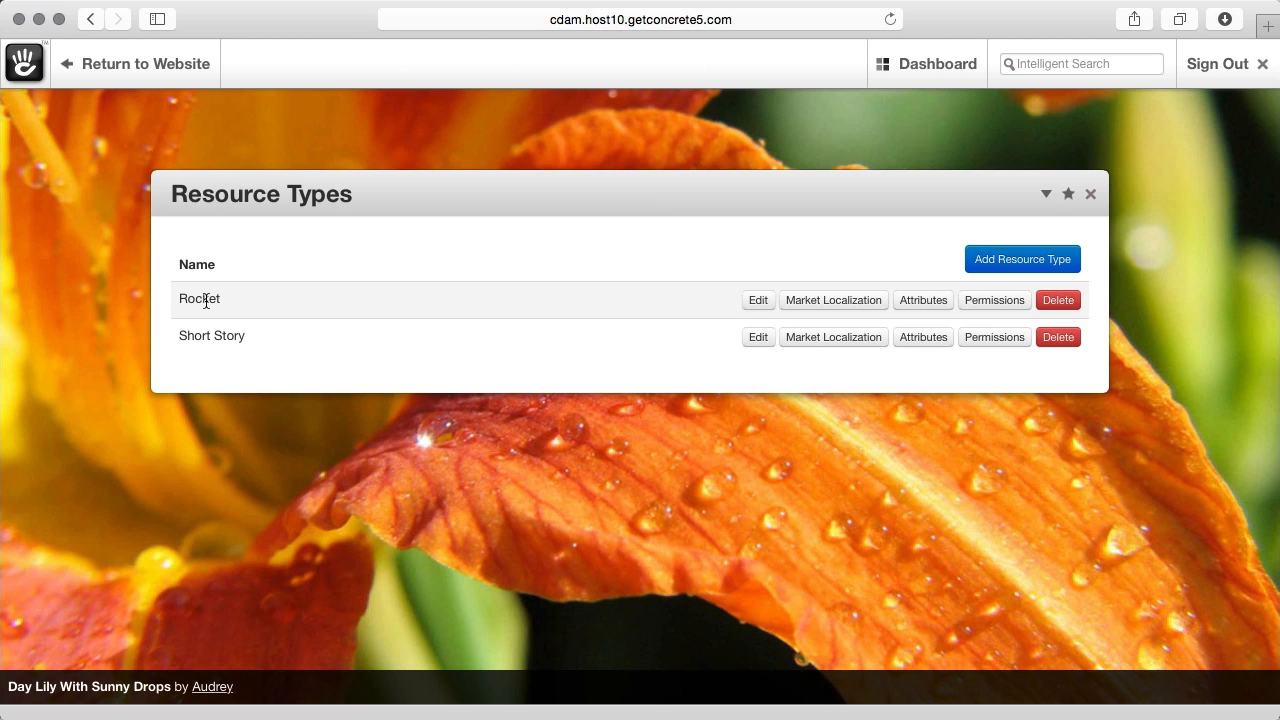
left_click(915, 340)
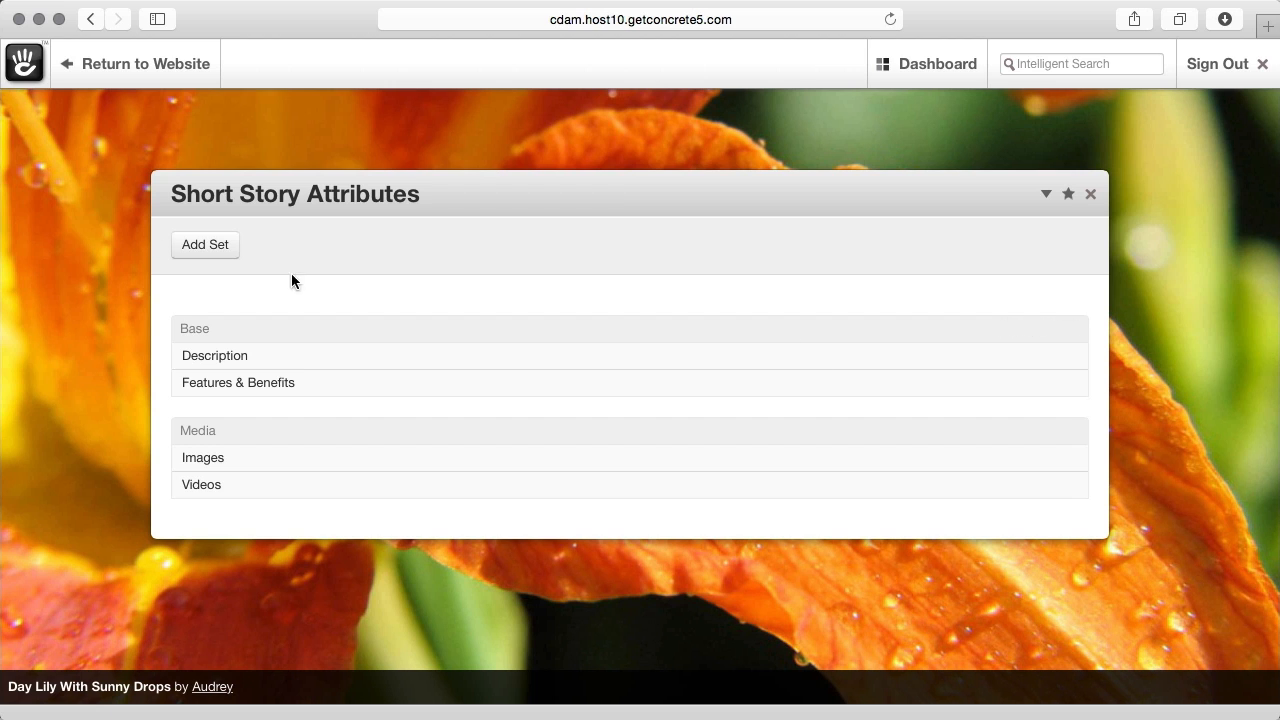
Step: View the form for adding a set to the Short Story attributes, close it and open the full dashboard
left_click(229, 246)
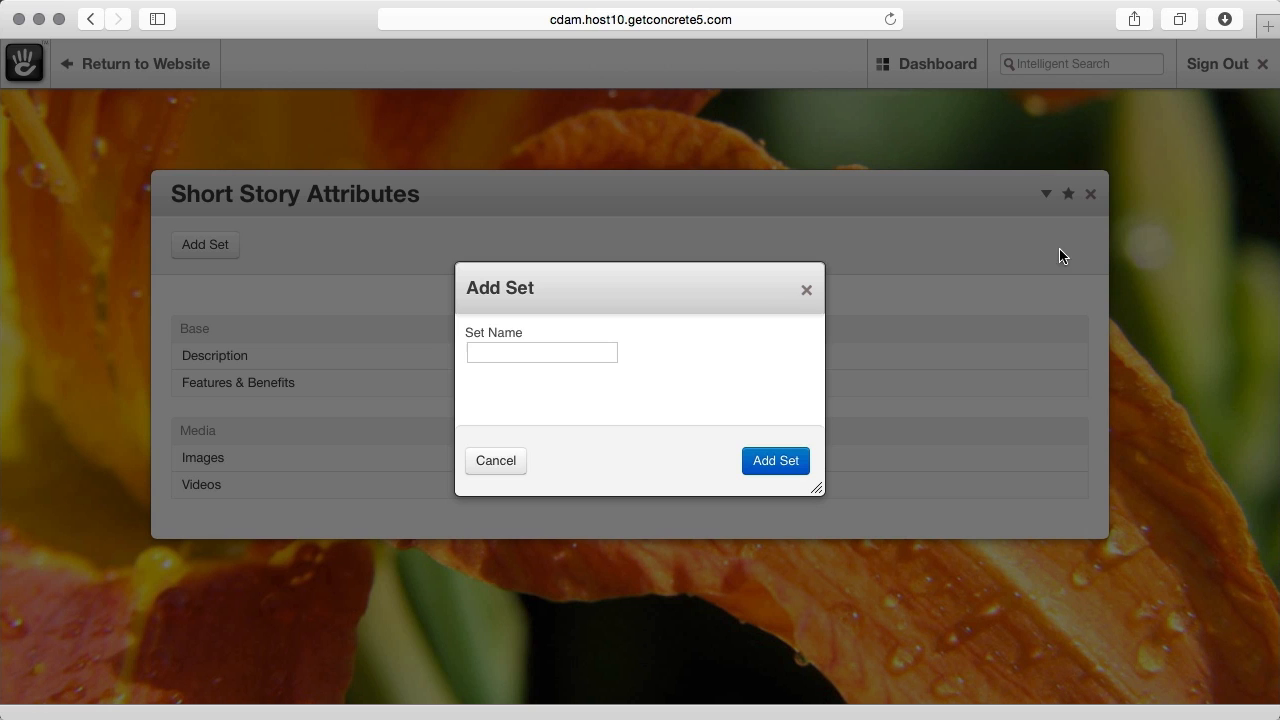
left_click(806, 289)
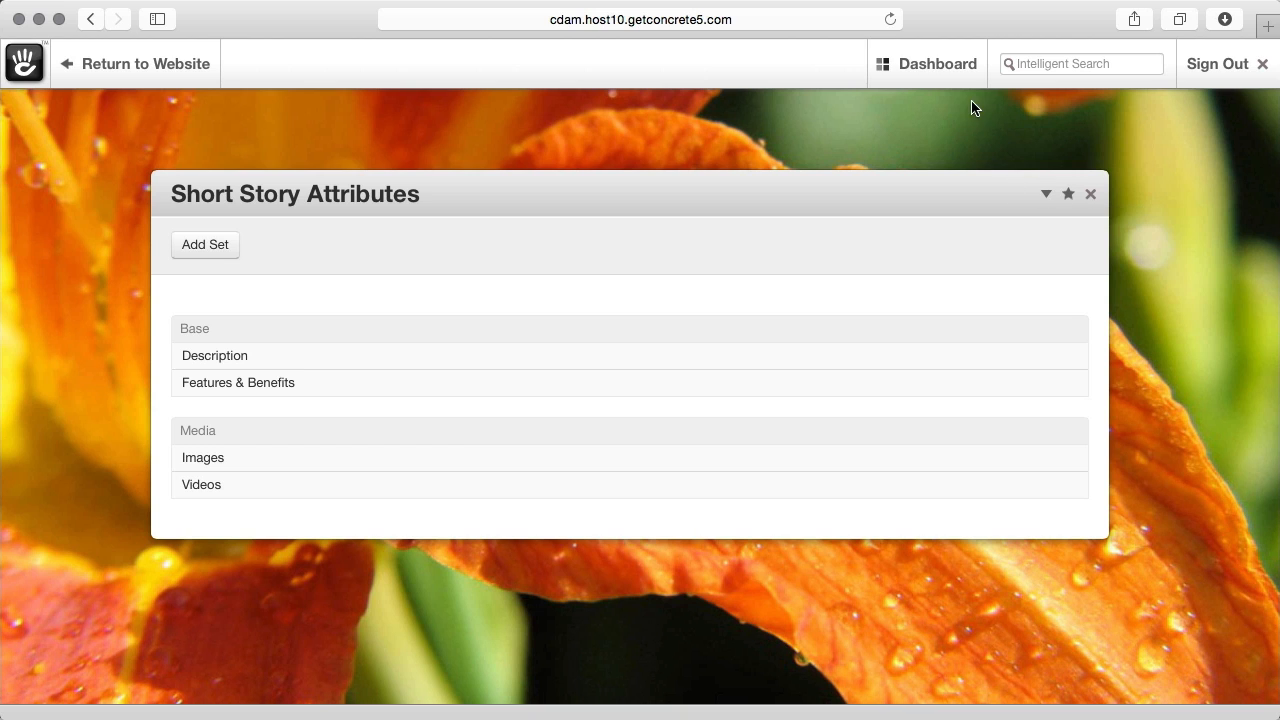
mouse_move(916, 75)
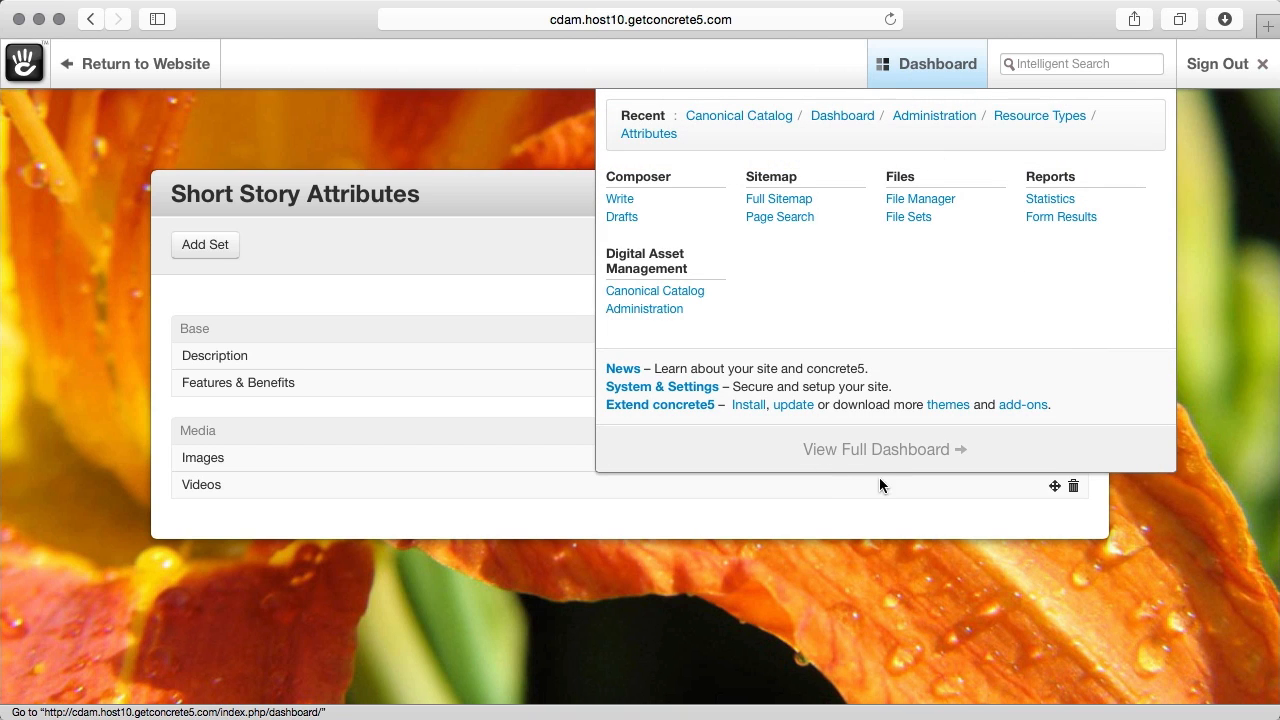
left_click(905, 462)
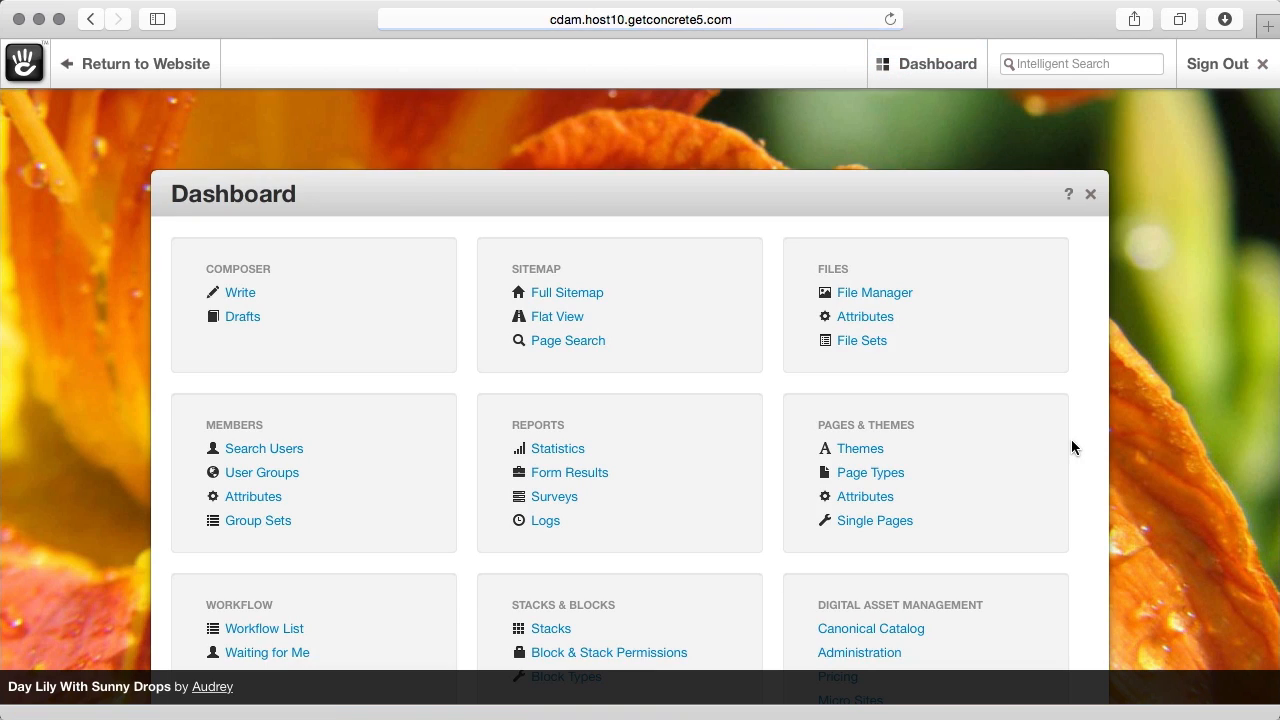
Step: Open Resource Types in Digital Asset Management administration and view the Short Story type's market localization
scroll(1071, 439, "down", 3)
left_click(886, 507)
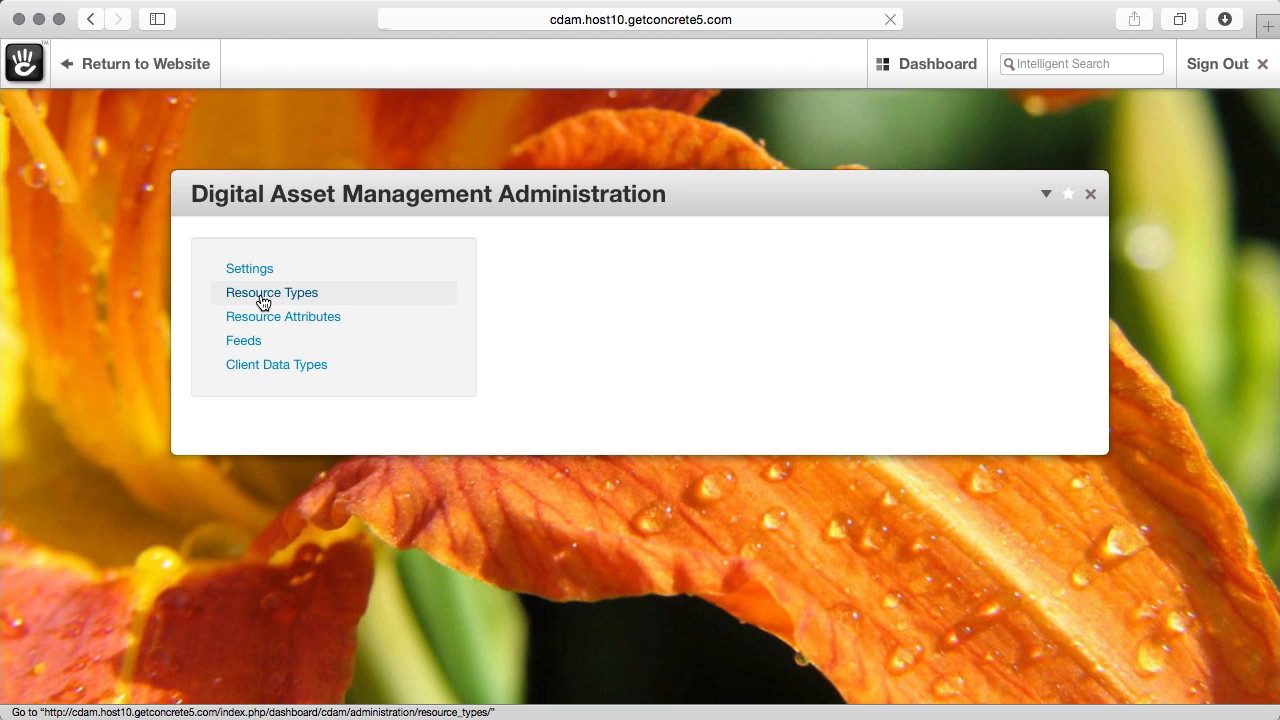
left_click(263, 302)
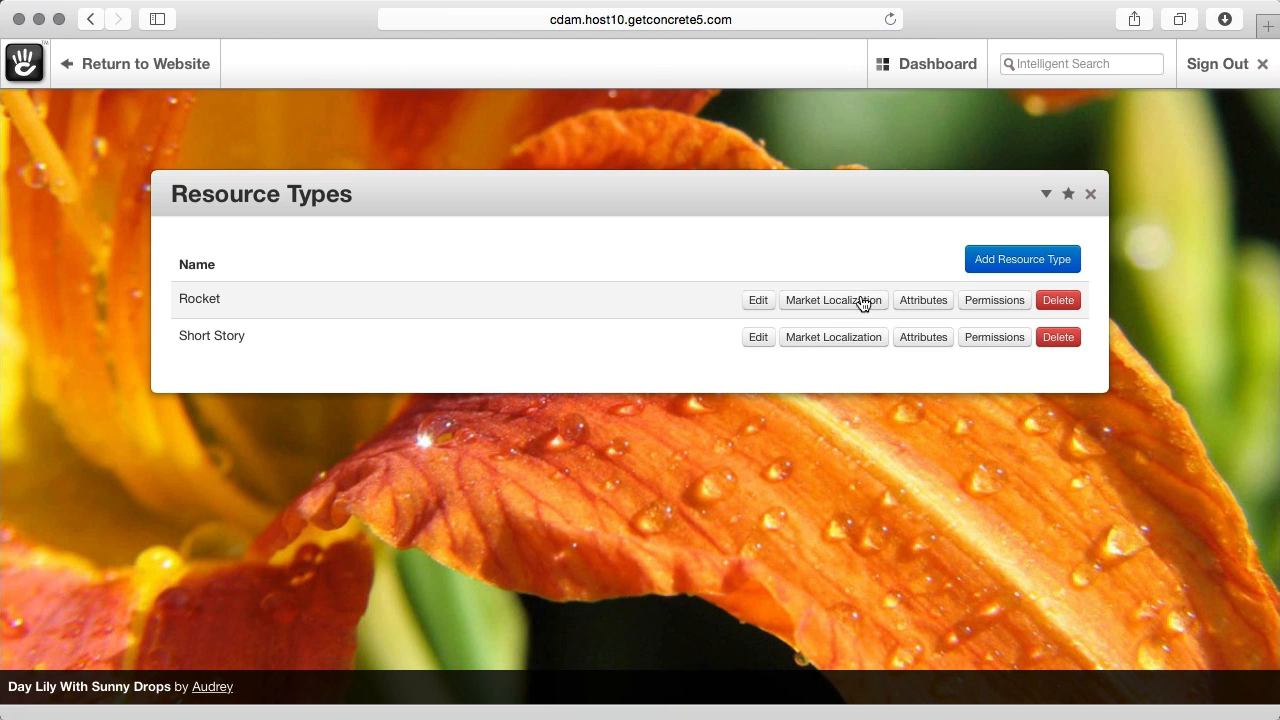
left_click(845, 338)
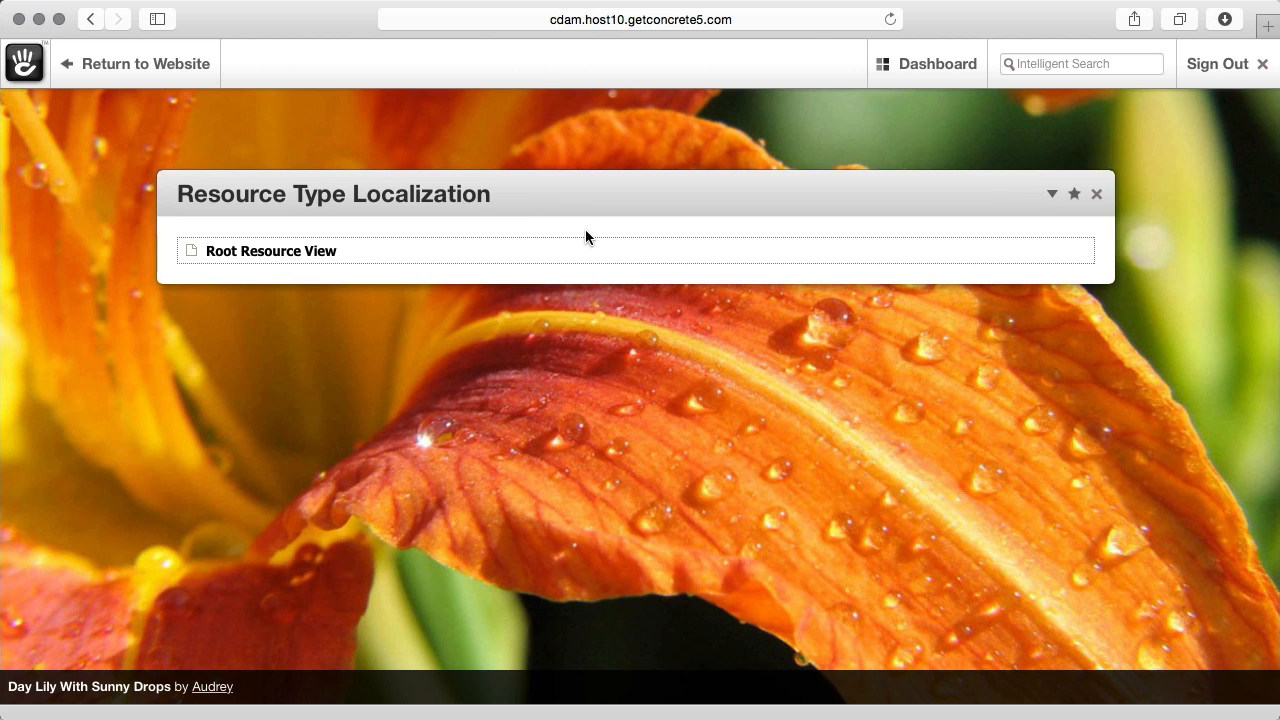
Step: Return to the Resource Types list, open the Rocket type's market localization and expand the Spanish branch
scroll(585, 236, "left", 5)
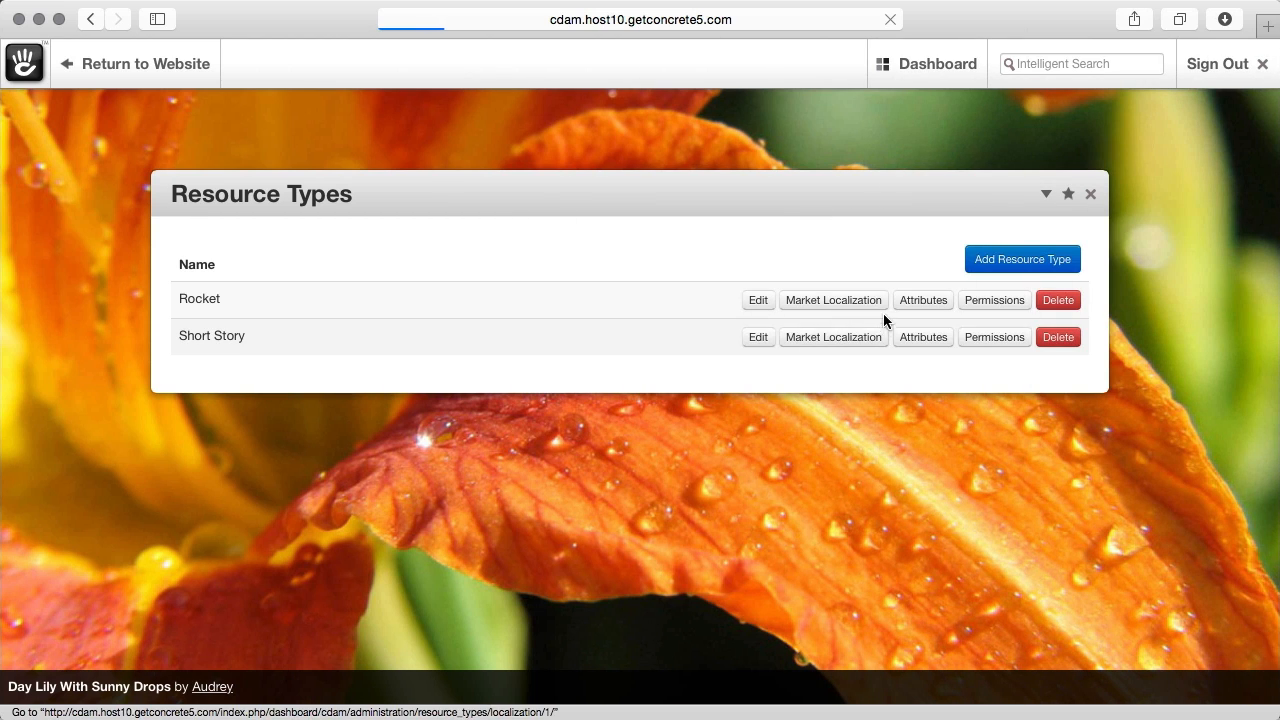
left_click(867, 299)
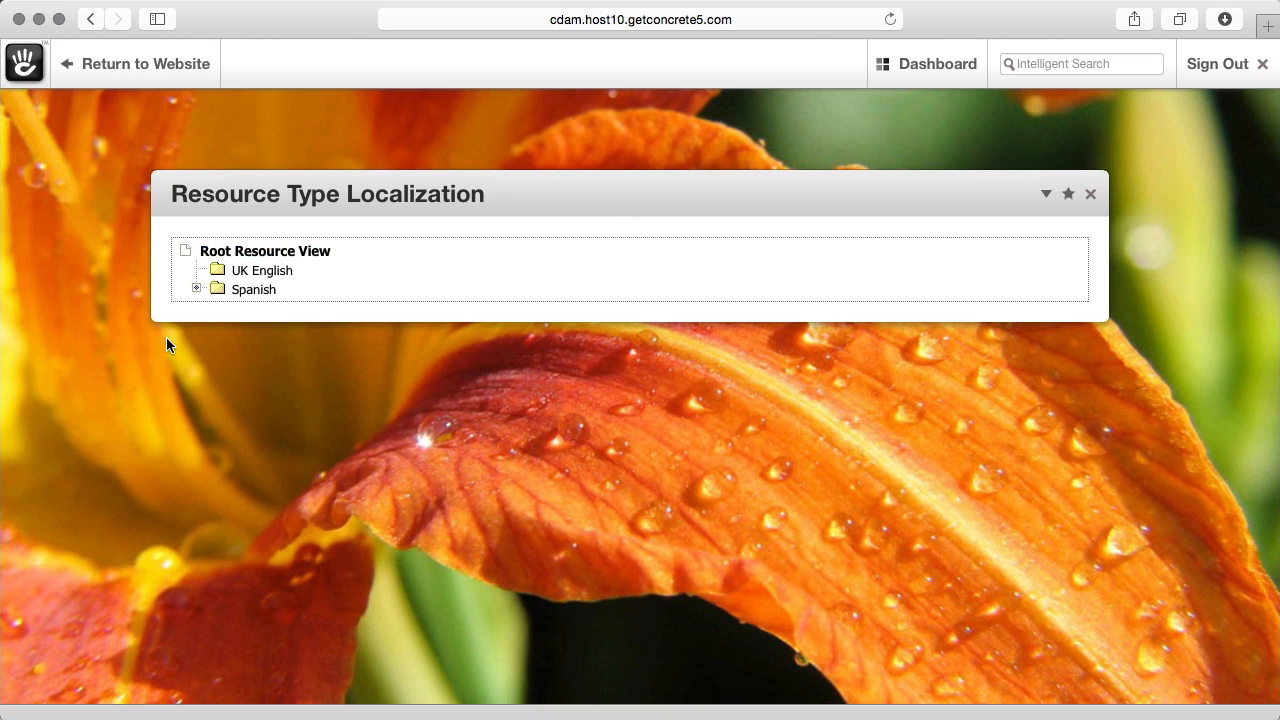
left_click(198, 289)
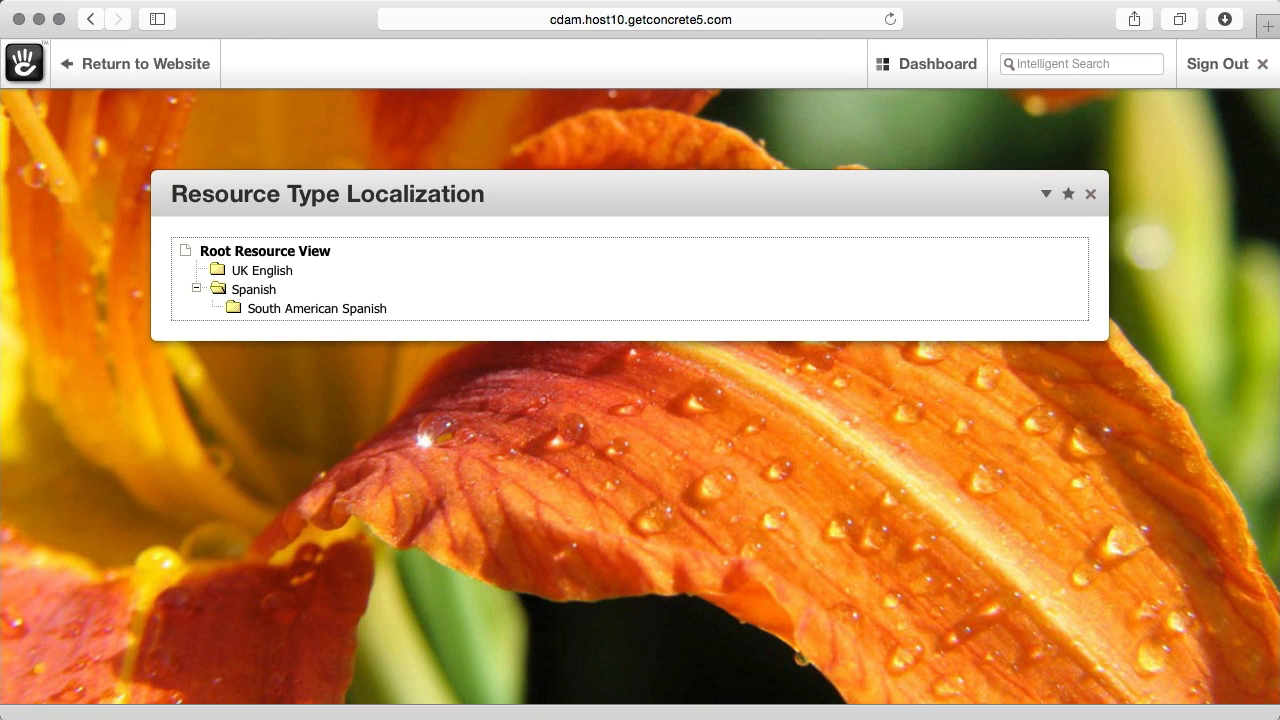
Step: Leave the Rocket localization tree and open the Canonical Catalog from the dashboard
left_click(1044, 197)
left_click(1087, 344)
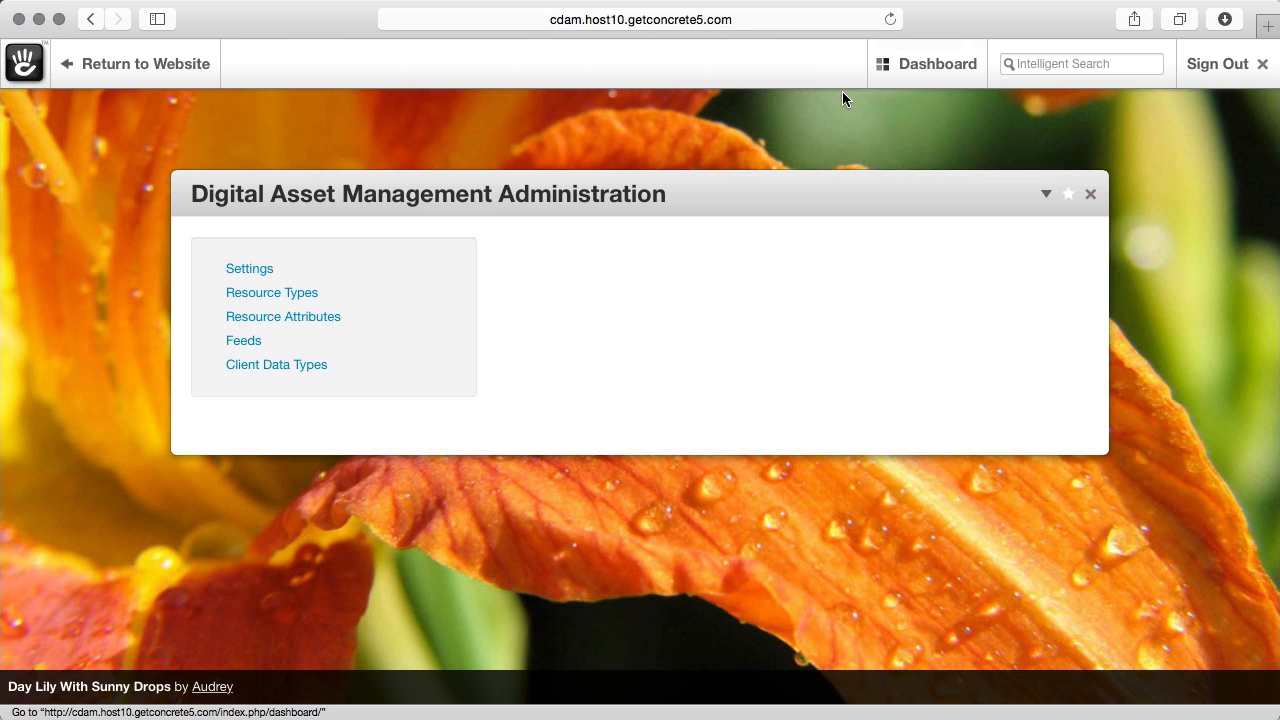
left_click(915, 70)
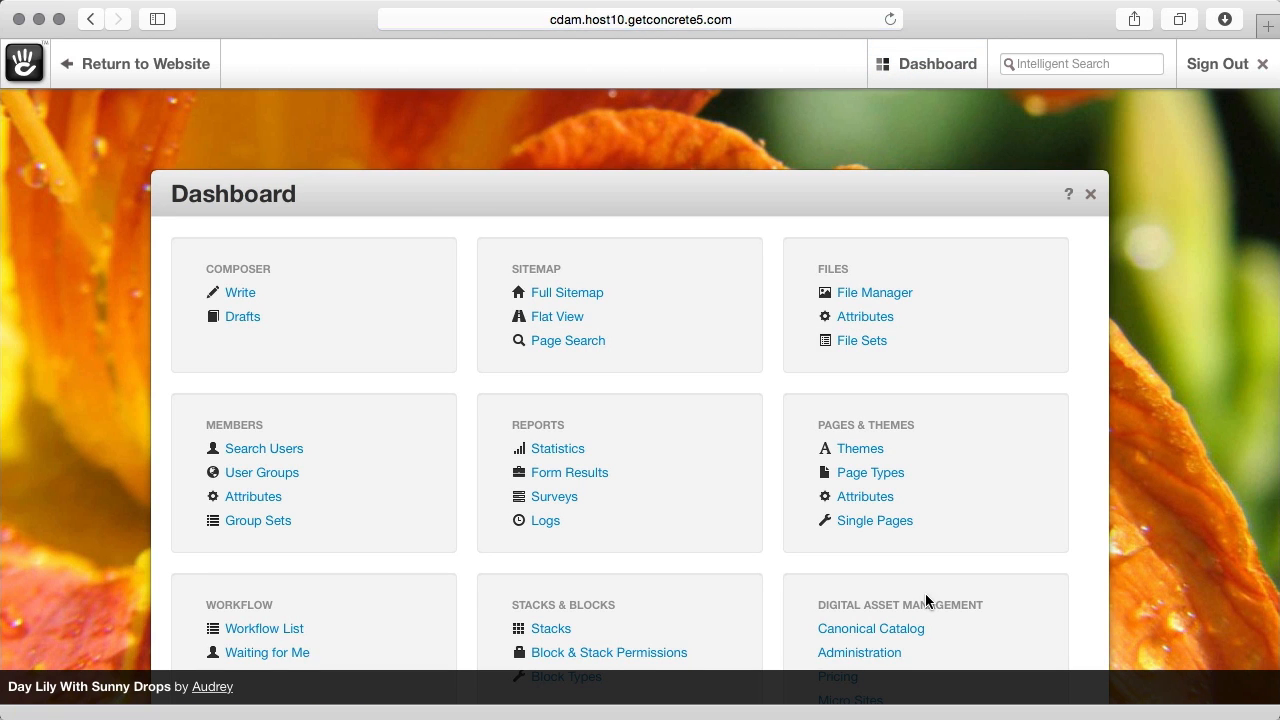
left_click(908, 628)
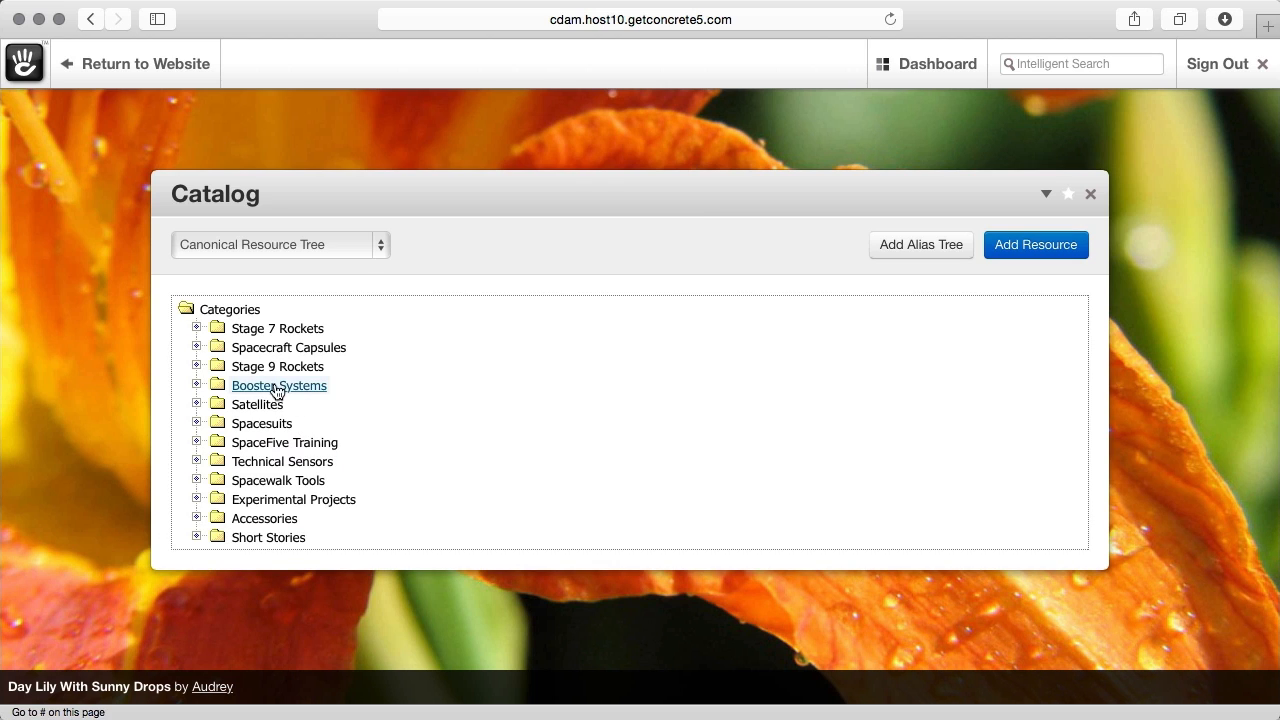
Step: Expand Stage 7 Rockets and Zodiac Systems in the catalog and open the ADM-71 resource
left_click(196, 328)
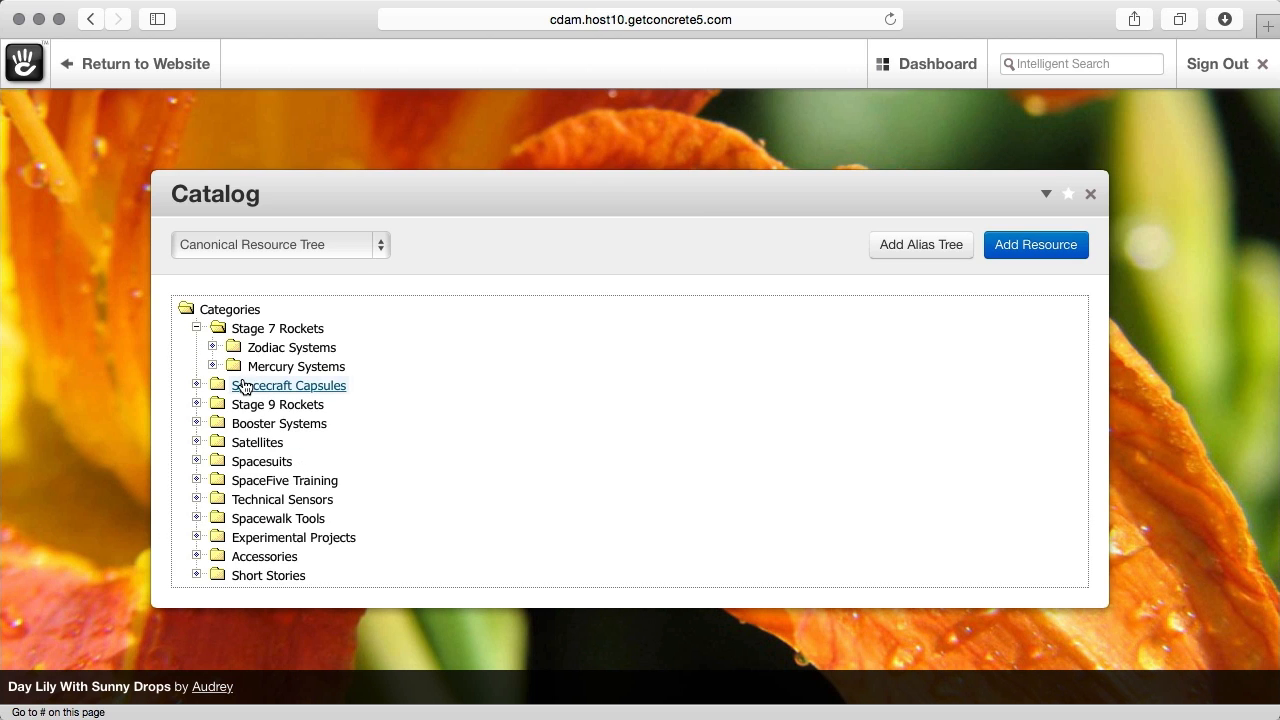
left_click(212, 347)
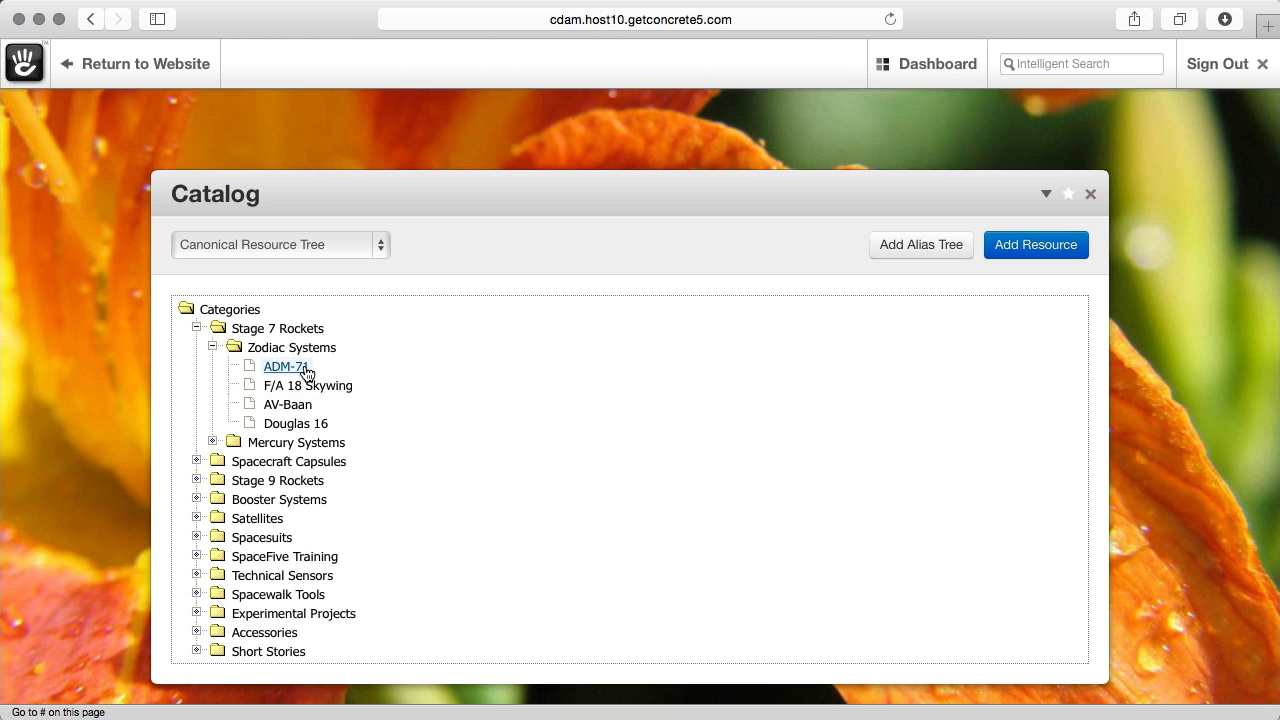
left_click(290, 368)
left_click(287, 396)
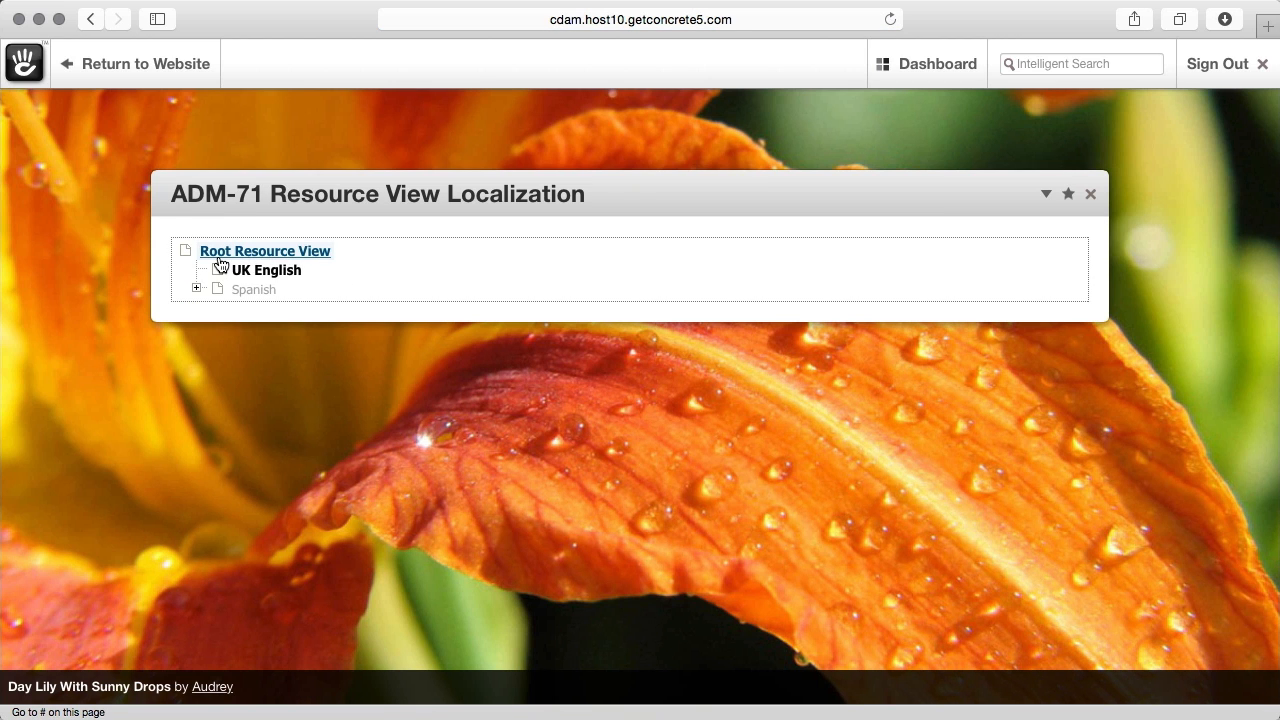
Step: Open ADM-71's Root Resource View for editing and look through its Overview fields
left_click(302, 262)
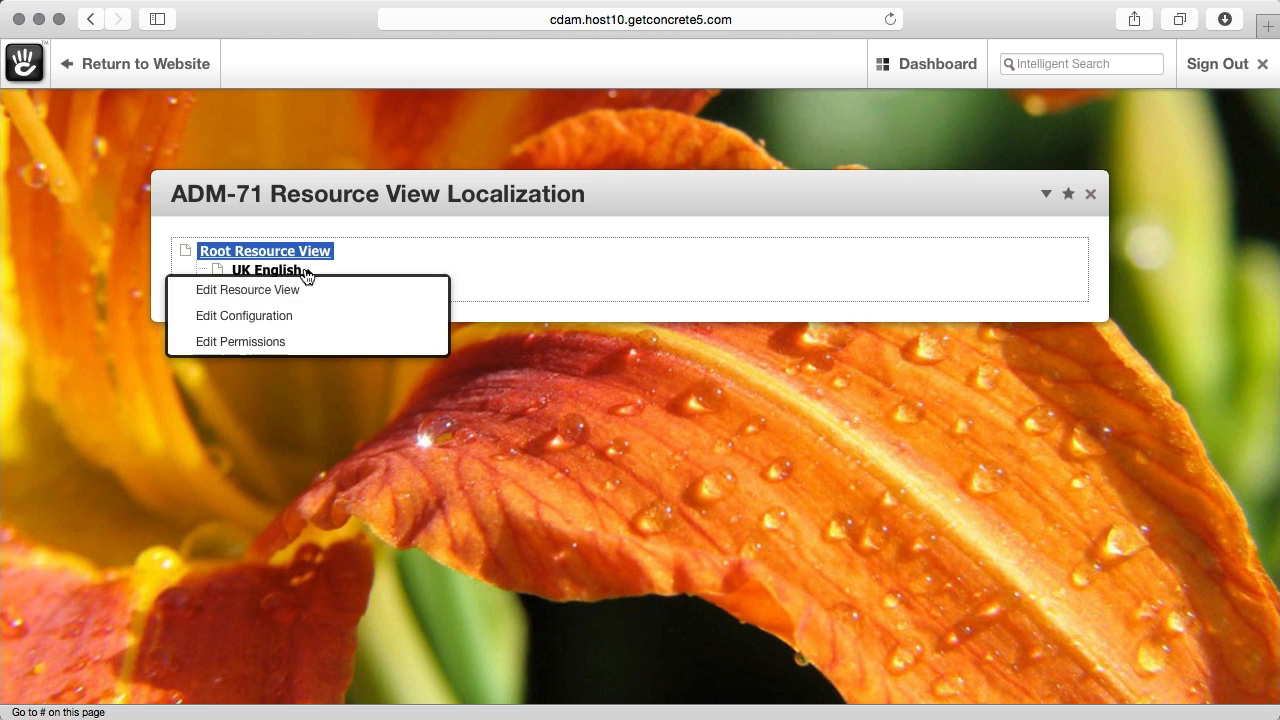
left_click(297, 289)
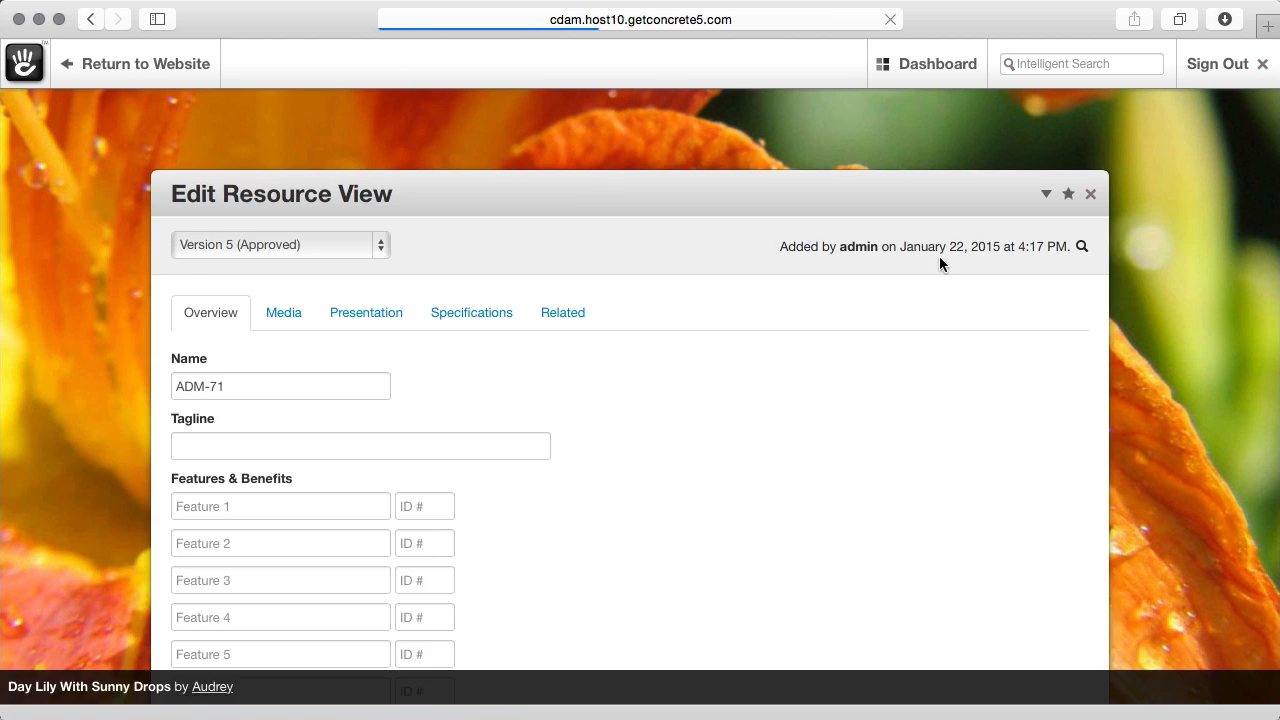
scroll(626, 514, "down", 10)
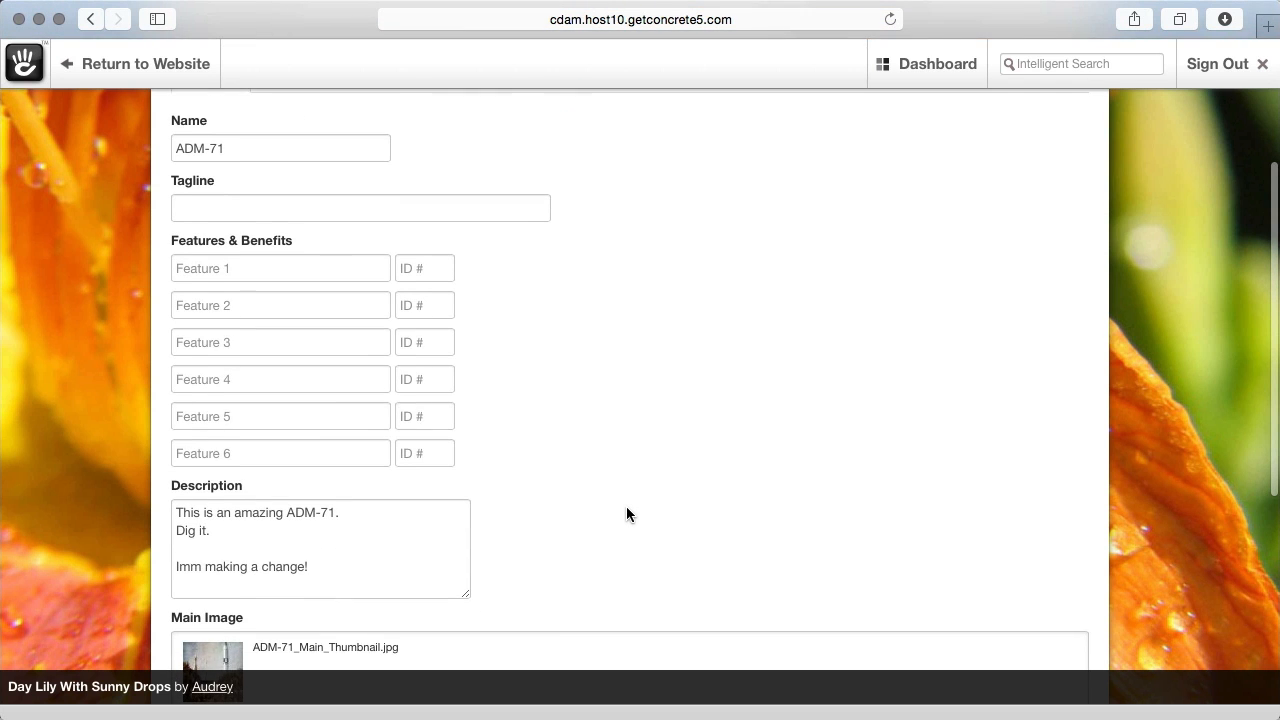
scroll(626, 514, "down", 3)
scroll(626, 511, "up", 12)
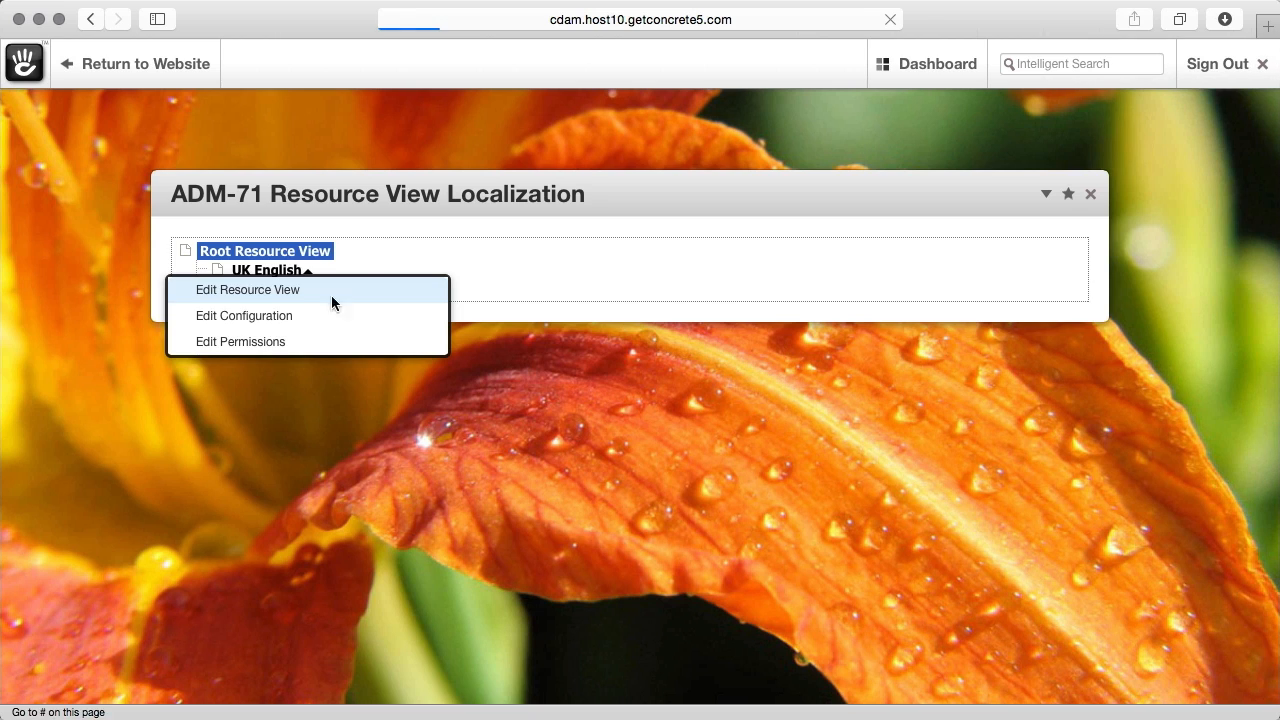
Step: Return to the ADM-71 localization tree, open the UK English resource view for editing and review its override options
left_click(413, 278)
left_click(268, 277)
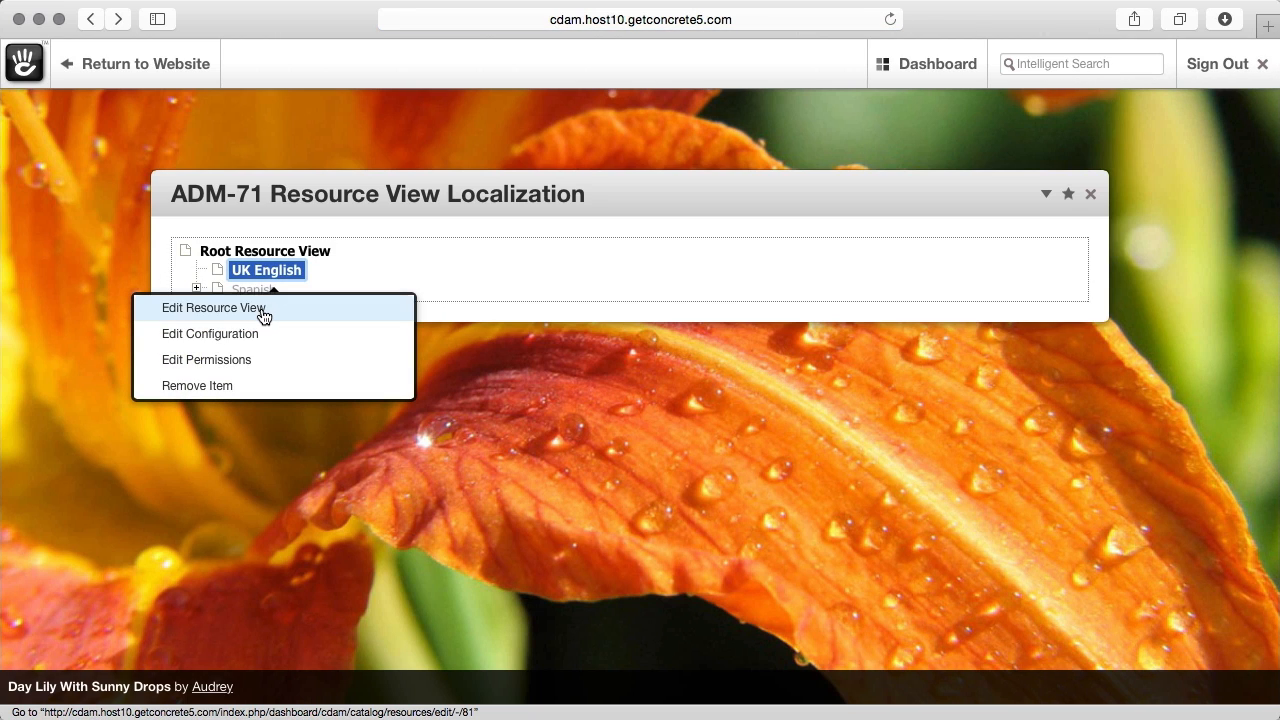
left_click(263, 312)
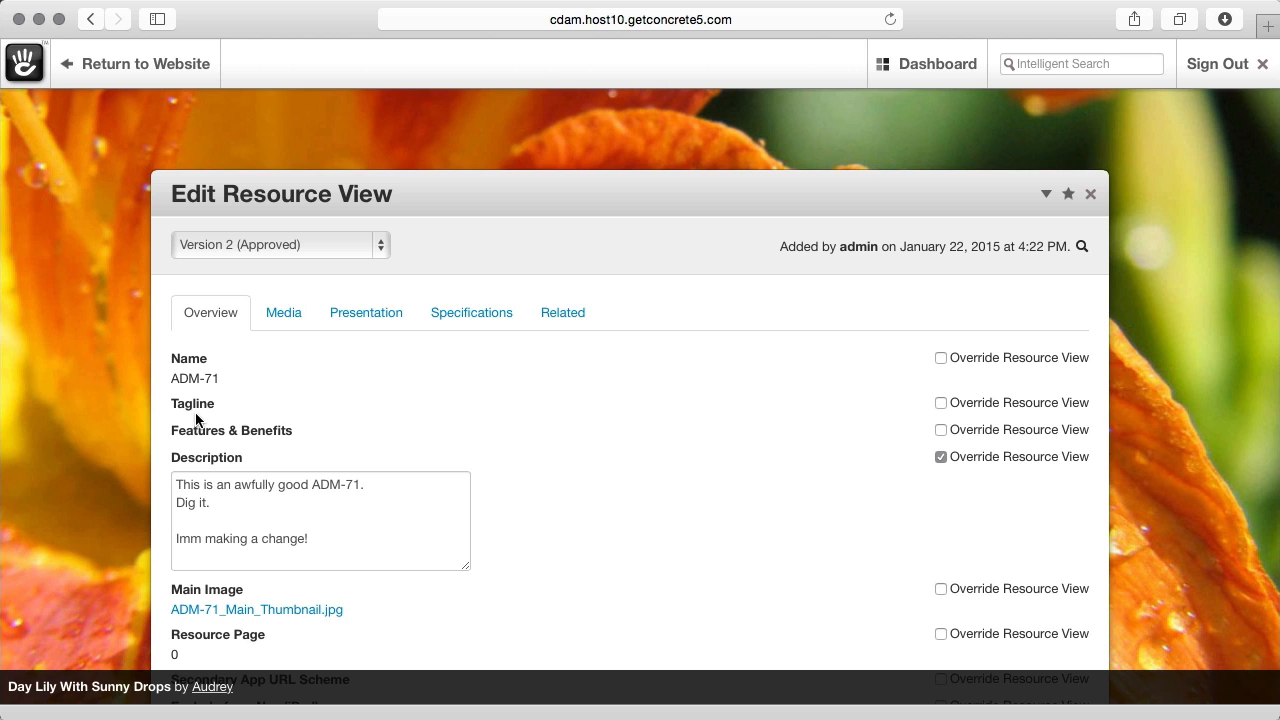
scroll(541, 433, "down", 4)
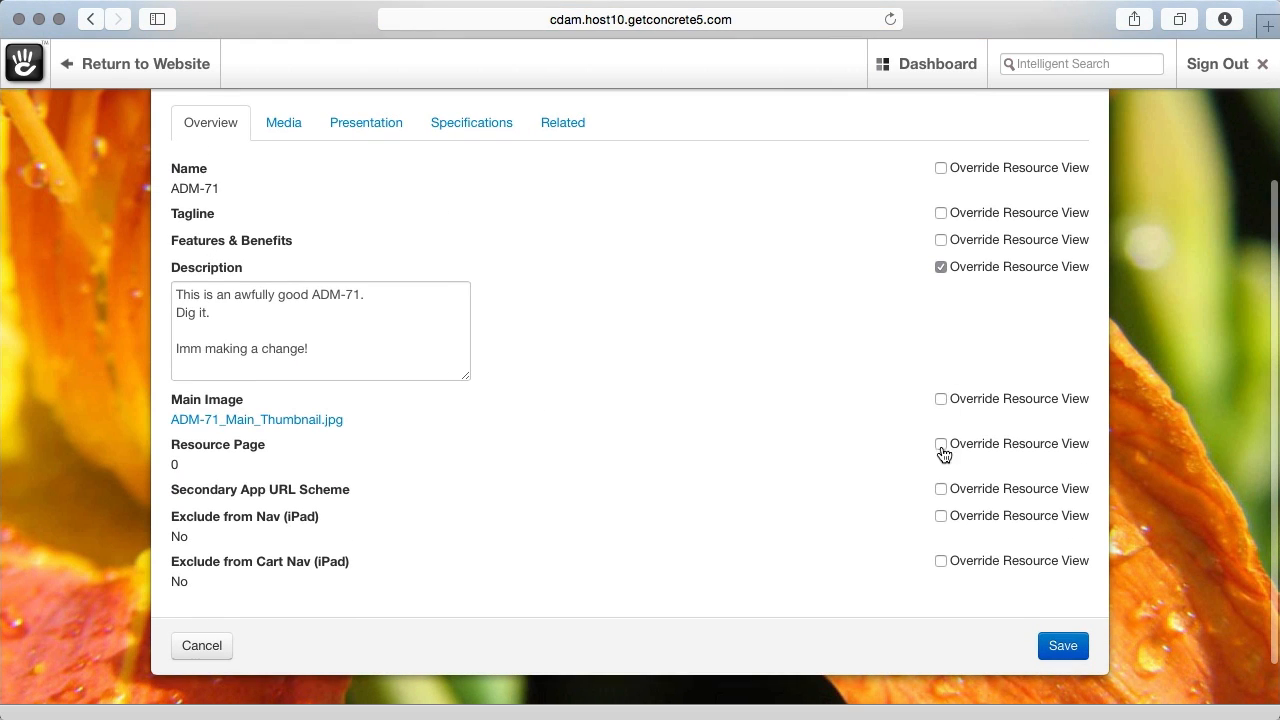
Step: Override Features & Benefits in the UK English view, enter "Colour blue" as Feature 1 and save the resource view
left_click(941, 241)
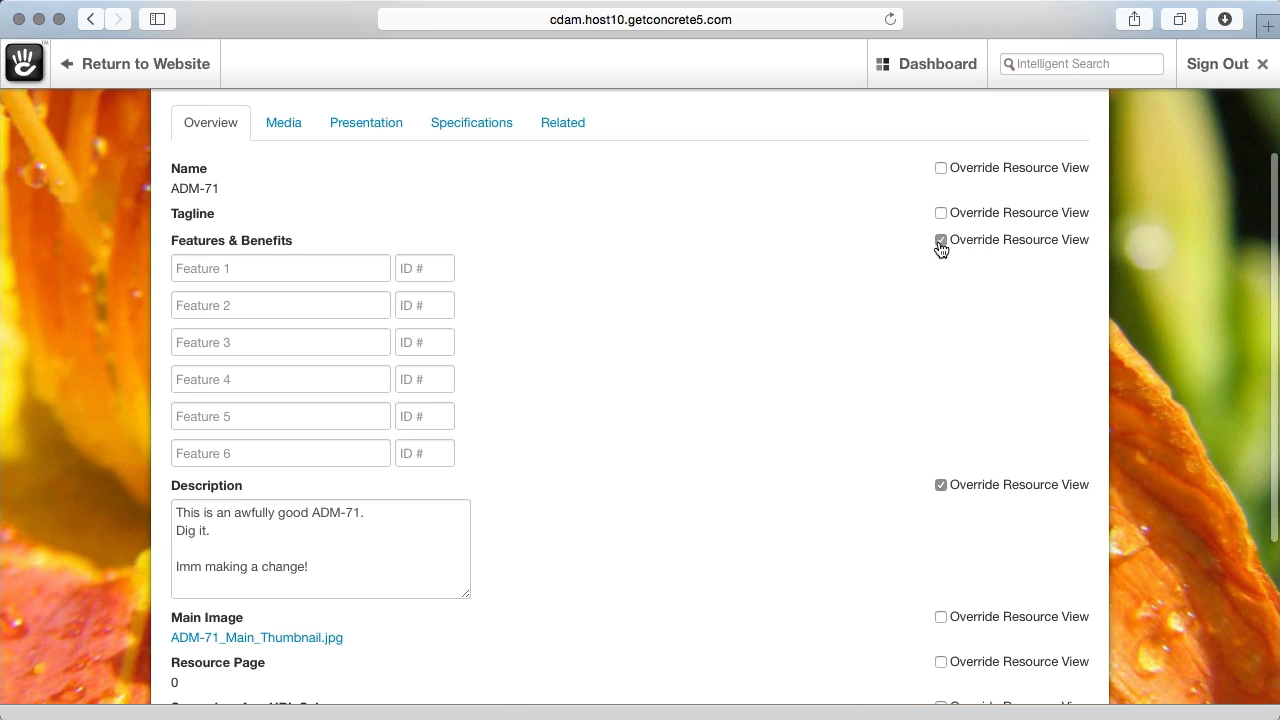
left_click(333, 266)
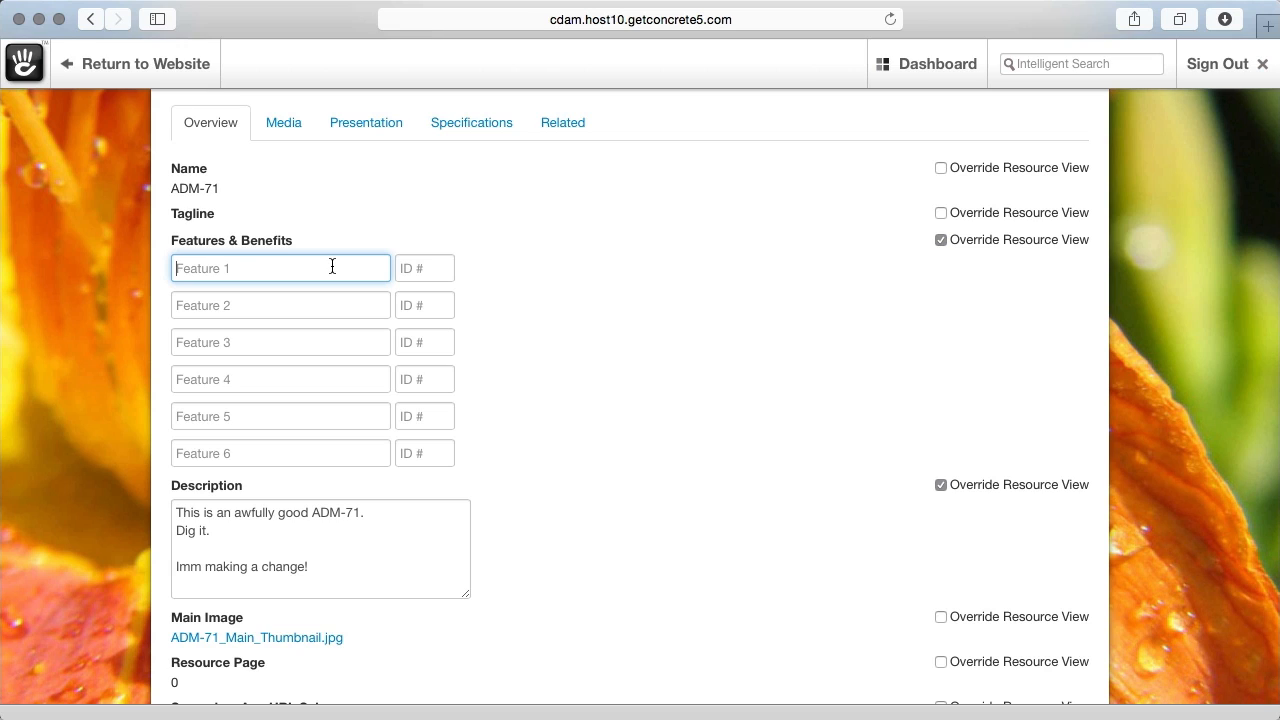
type("Cloud")
key("BackSpace")
key("BackSpace")
key("BackSpace")
type("olour blue")
scroll(777, 322, "down", 5)
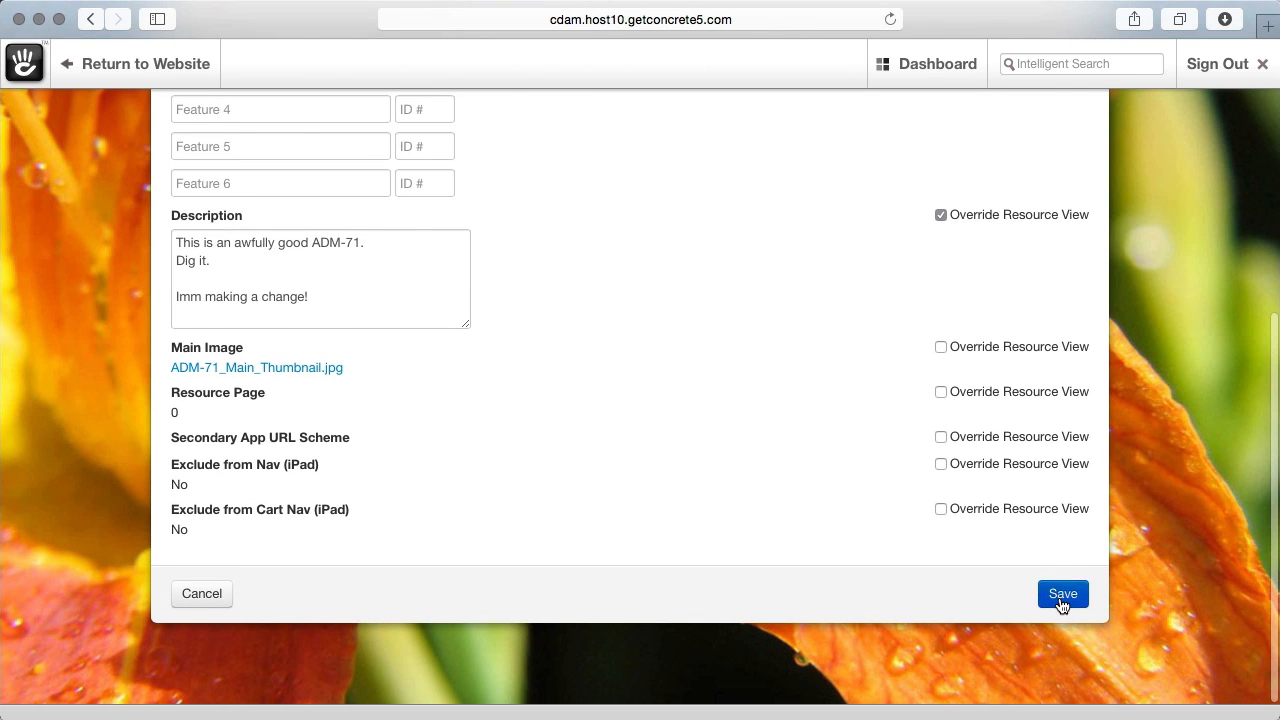
left_click(1062, 596)
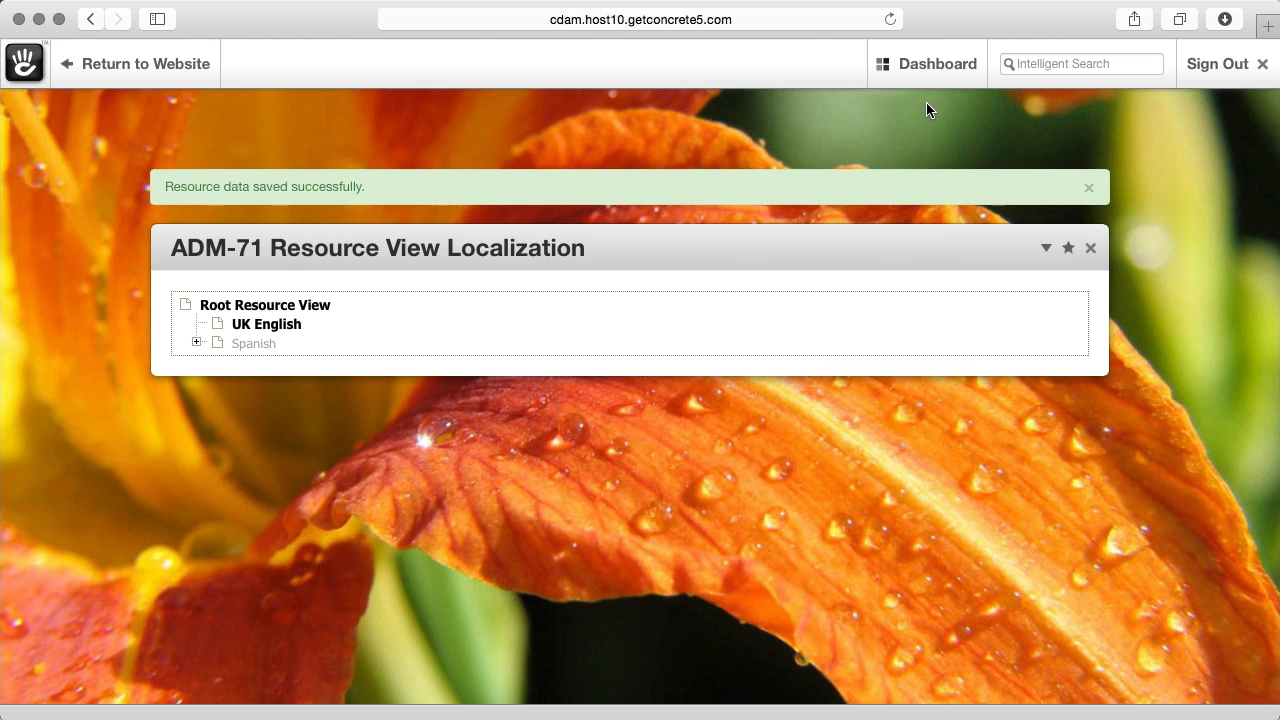
left_click(260, 330)
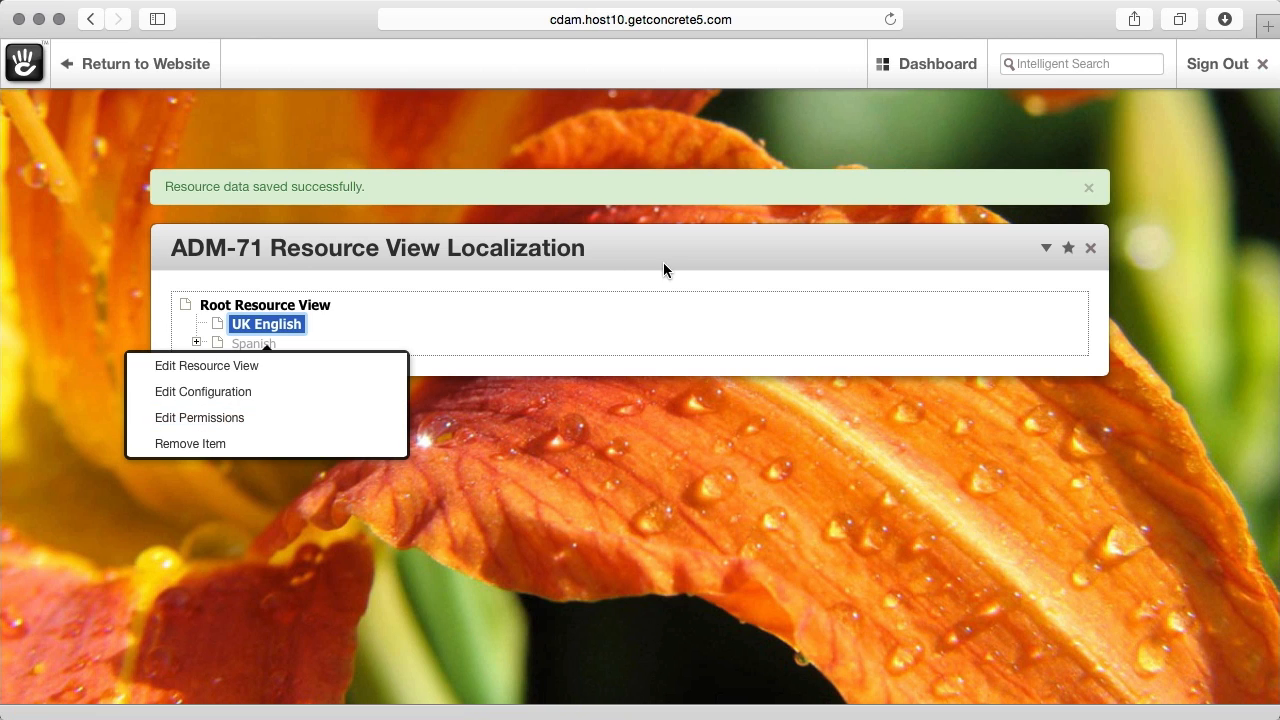
mouse_move(905, 72)
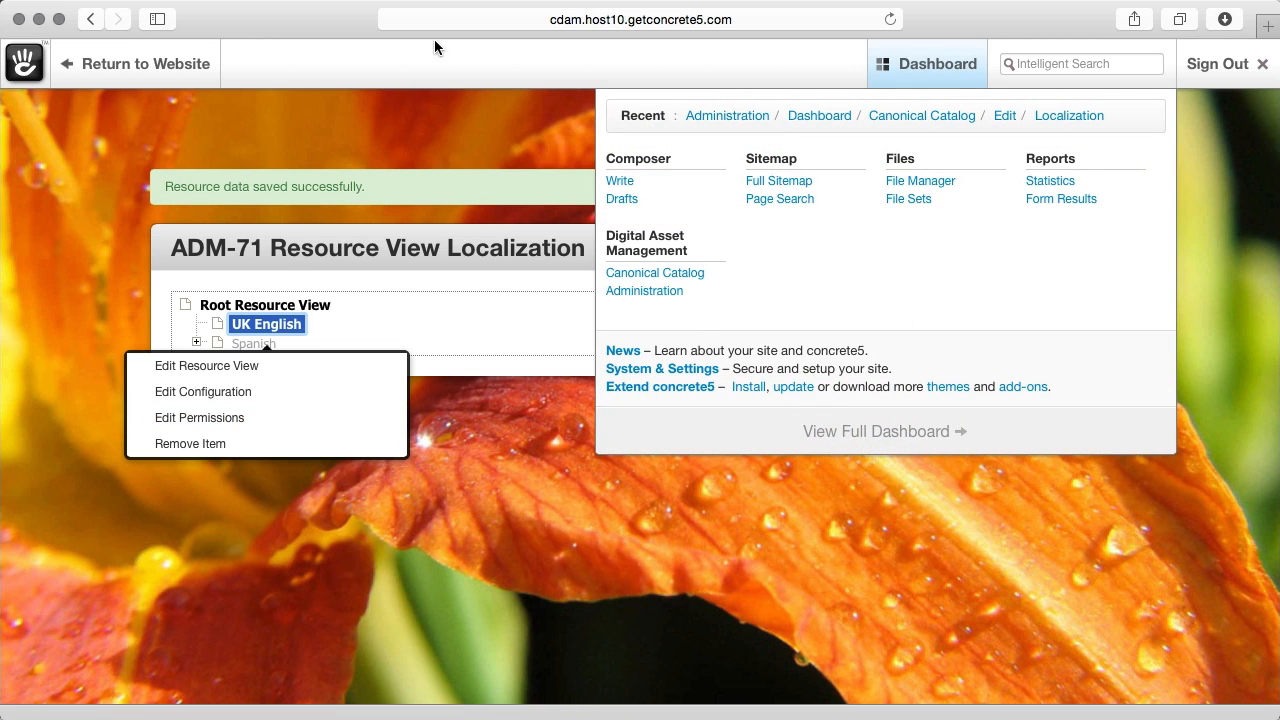
left_click(470, 95)
left_click(1228, 310)
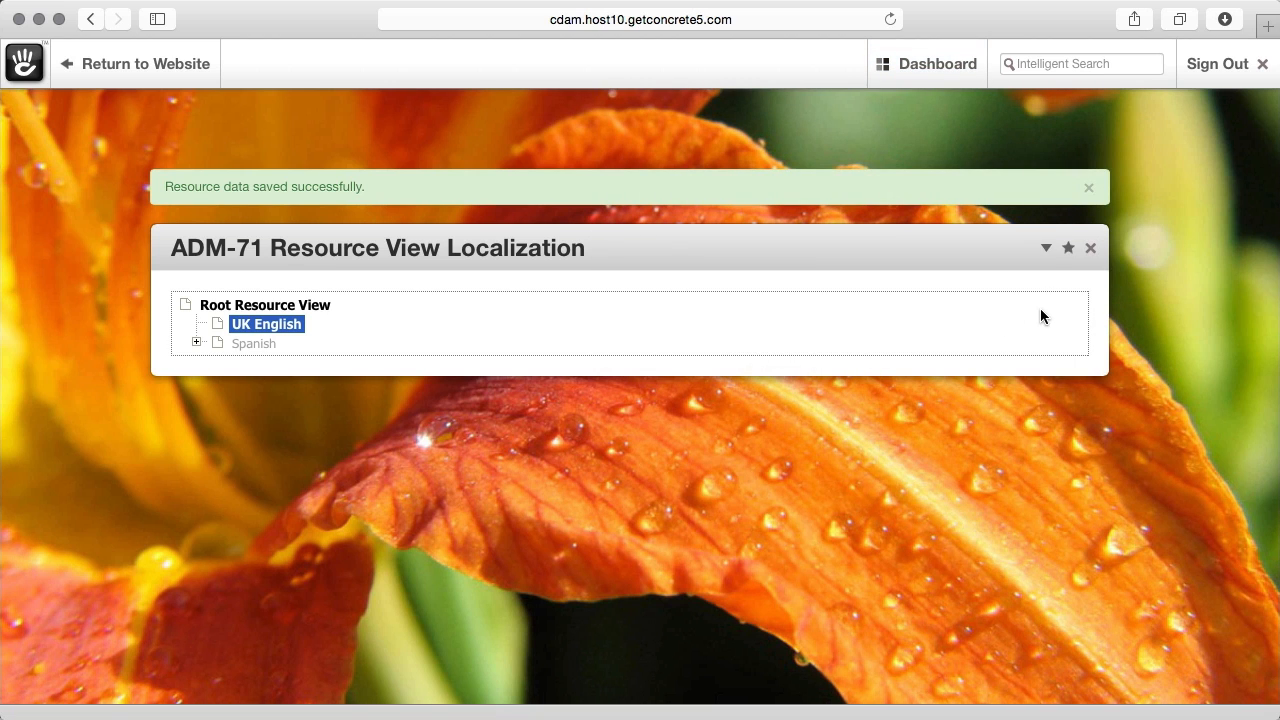
Step: Return from the ADM-71 localization to the Catalog and view the actions available for the Stage 7 Rockets category
left_click(1048, 248)
left_click(1070, 277)
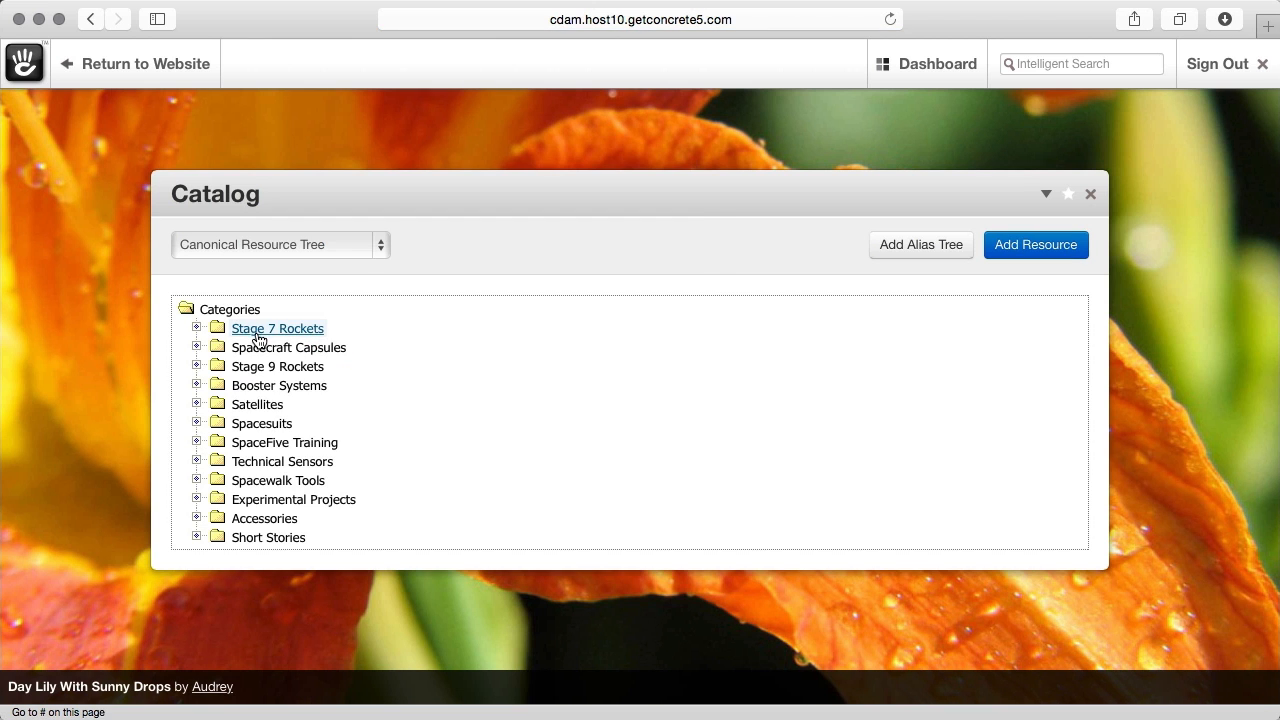
left_click(272, 329)
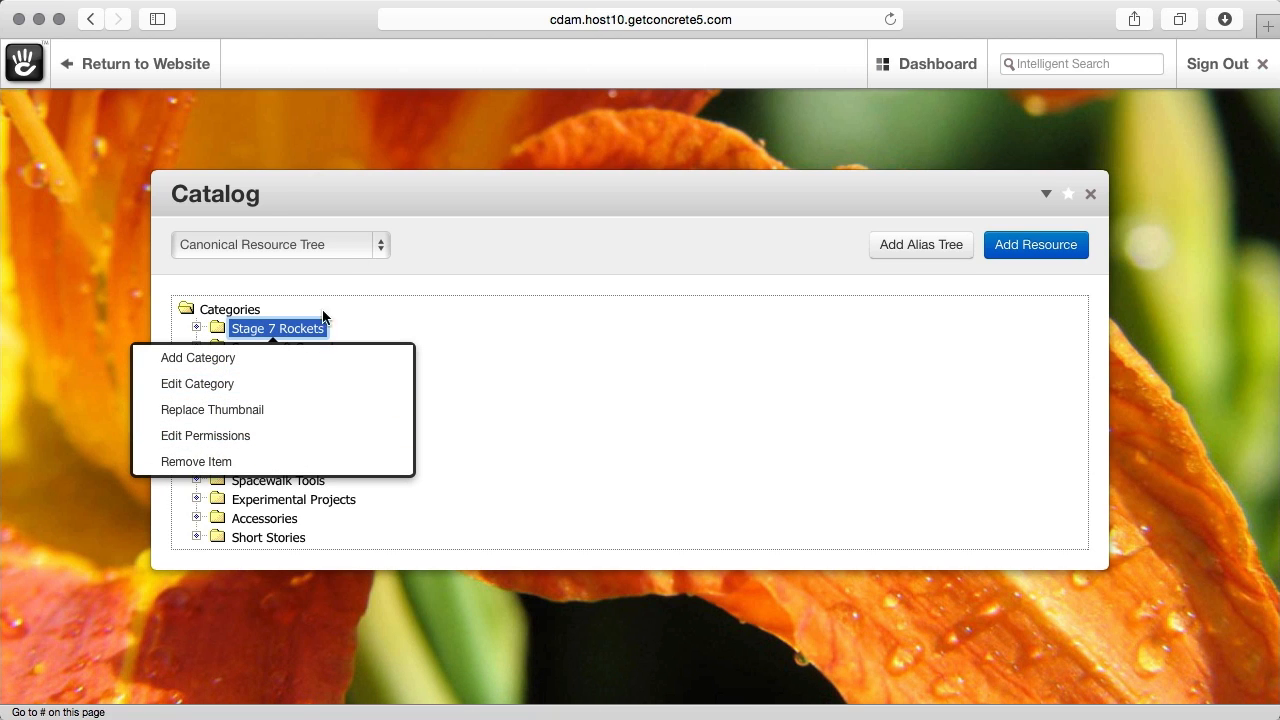
left_click(674, 322)
Step: Find the ADM-71 resource under Stage 7 Rockets > Zodiac Systems in the catalog tree and open its permissions
left_click(197, 328)
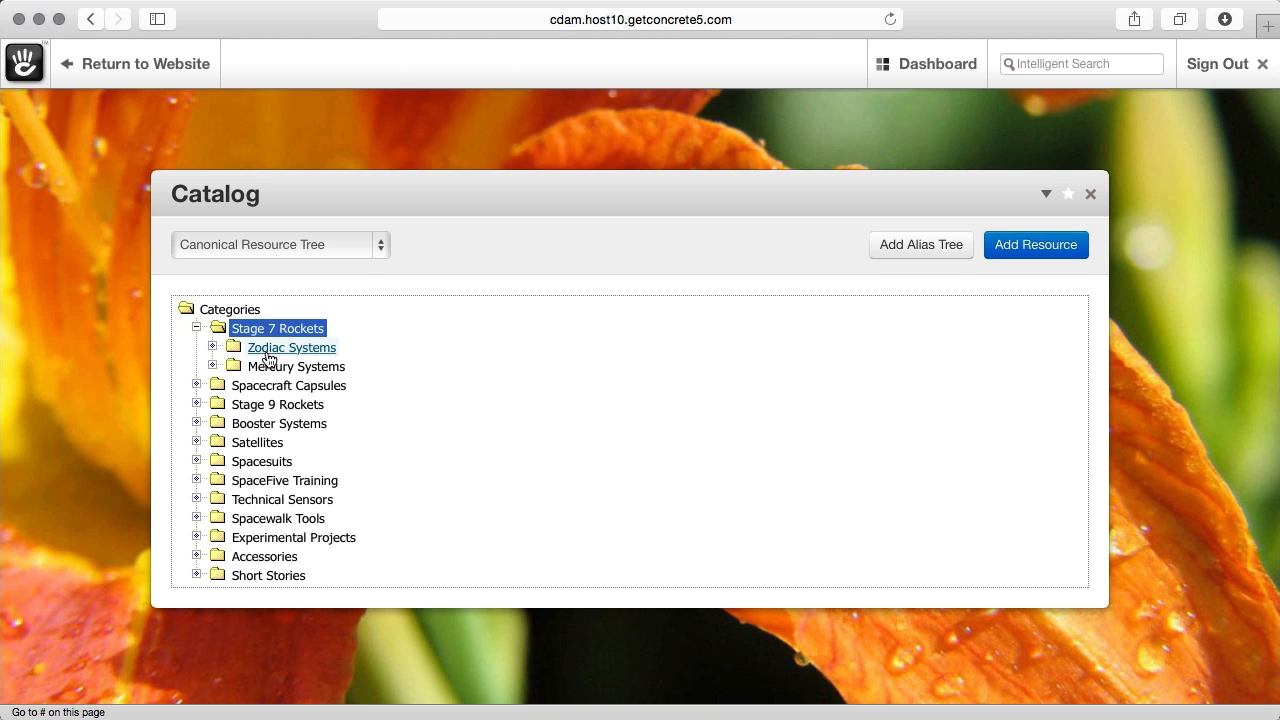
left_click(212, 347)
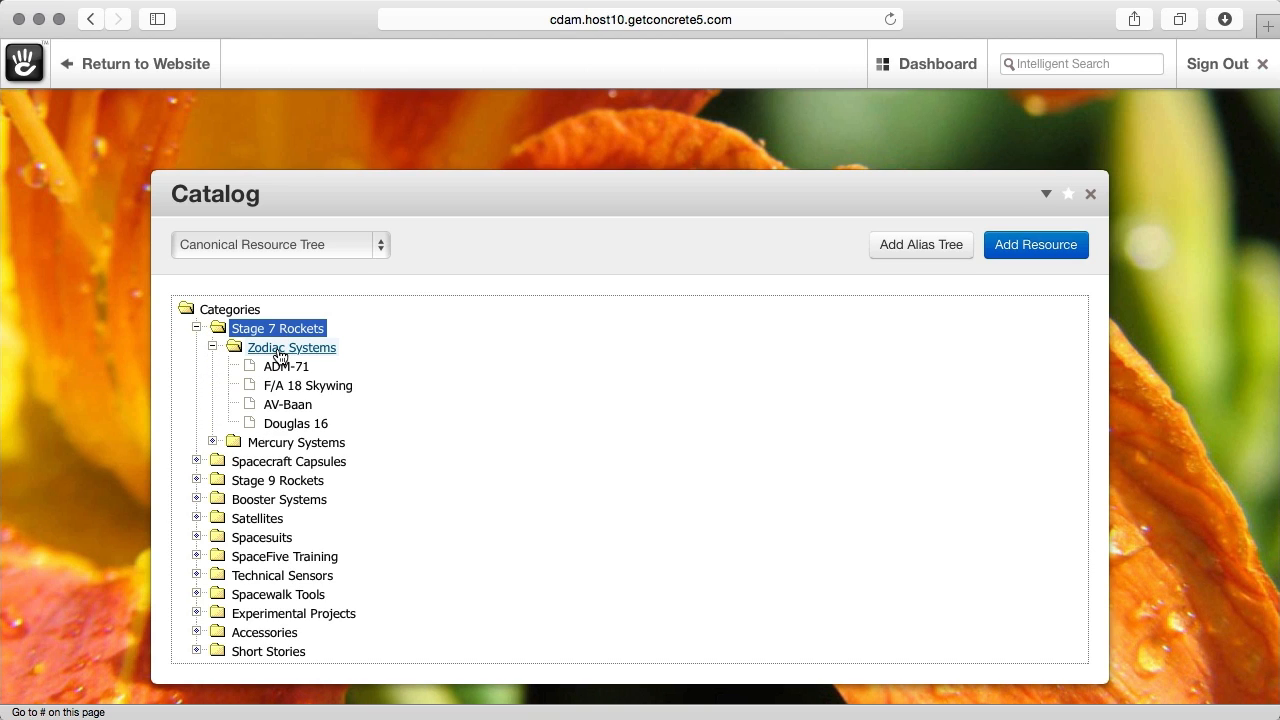
left_click(286, 366)
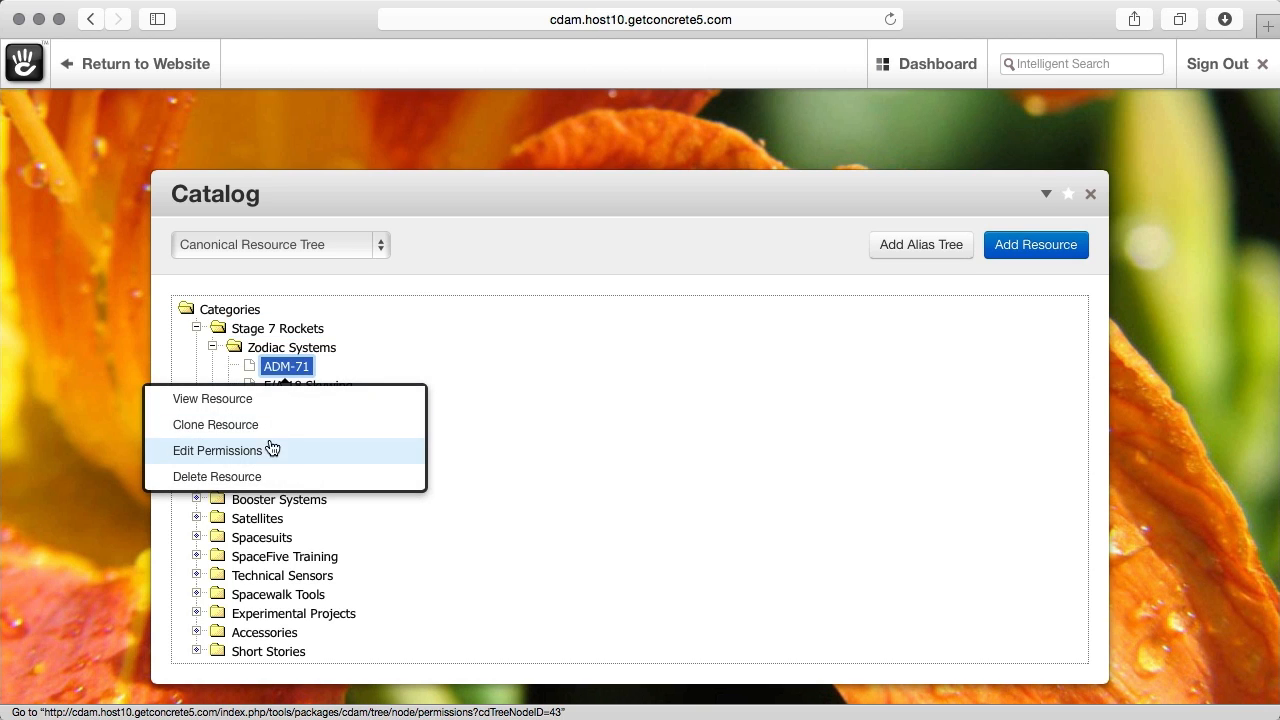
left_click(270, 448)
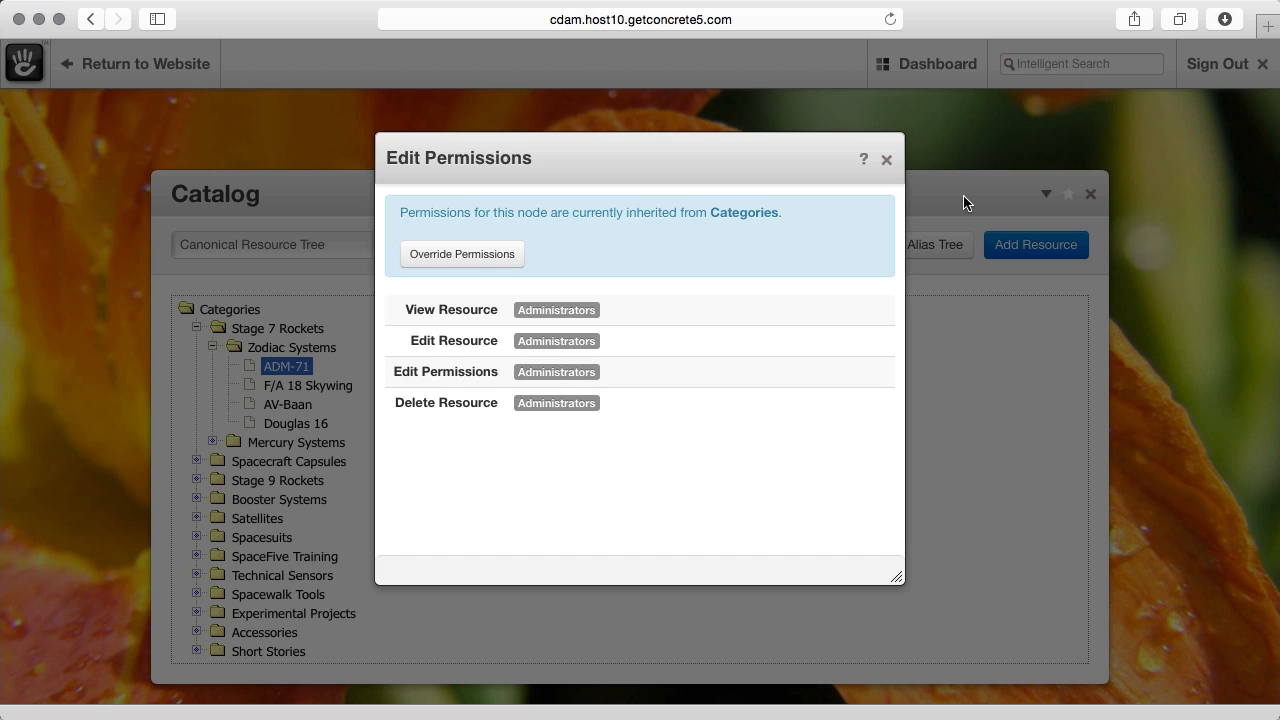
Step: Try overriding ADM-71's inherited permissions, review the access entity types offered for View Resource, and cancel
left_click(505, 262)
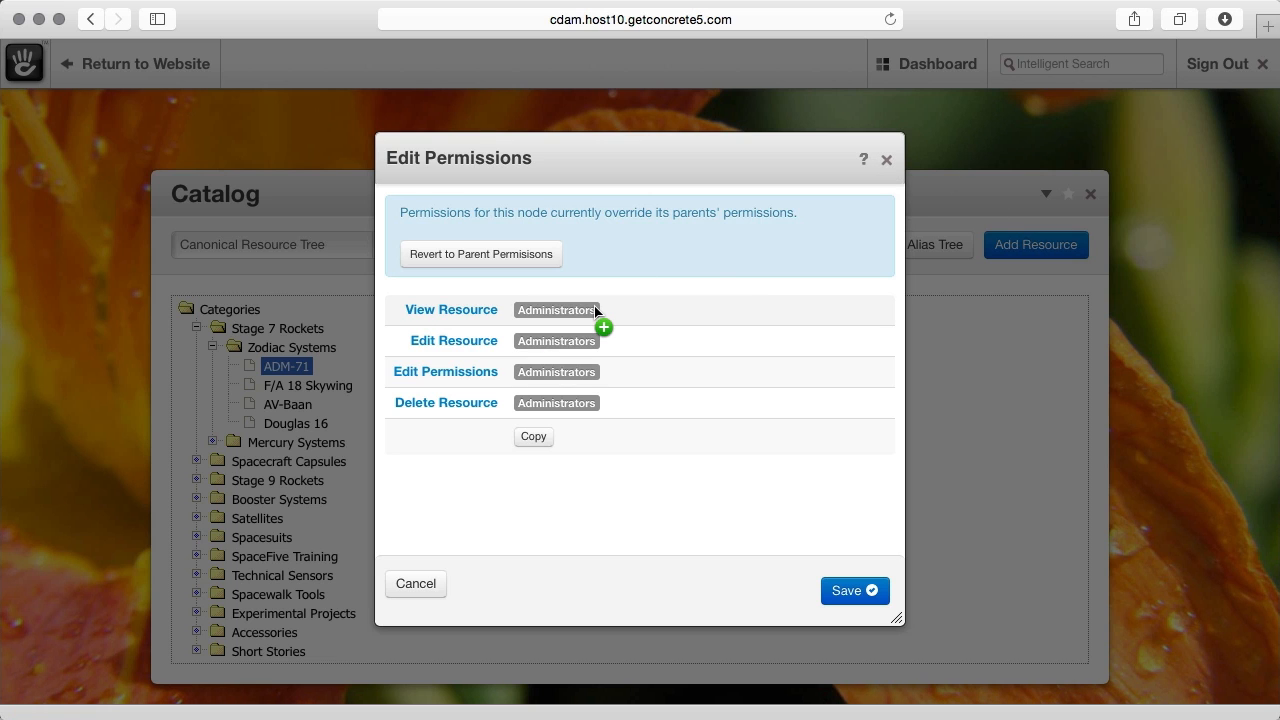
left_click(478, 311)
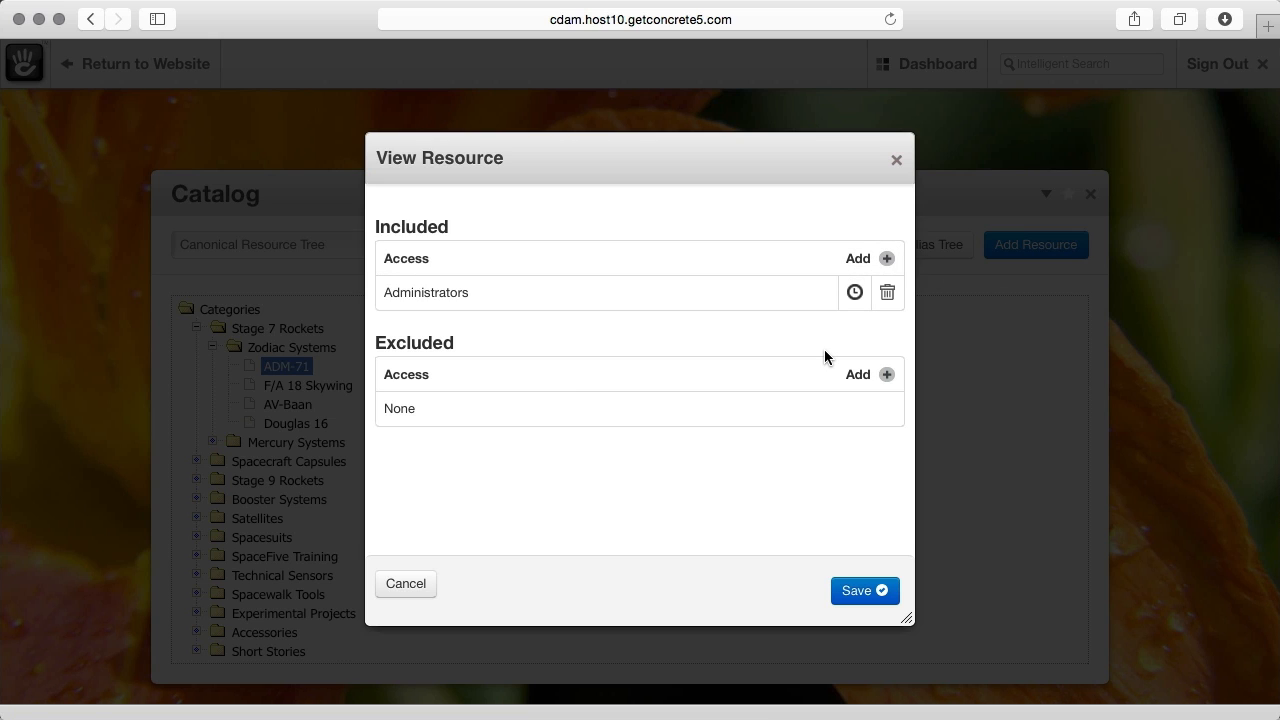
left_click(876, 262)
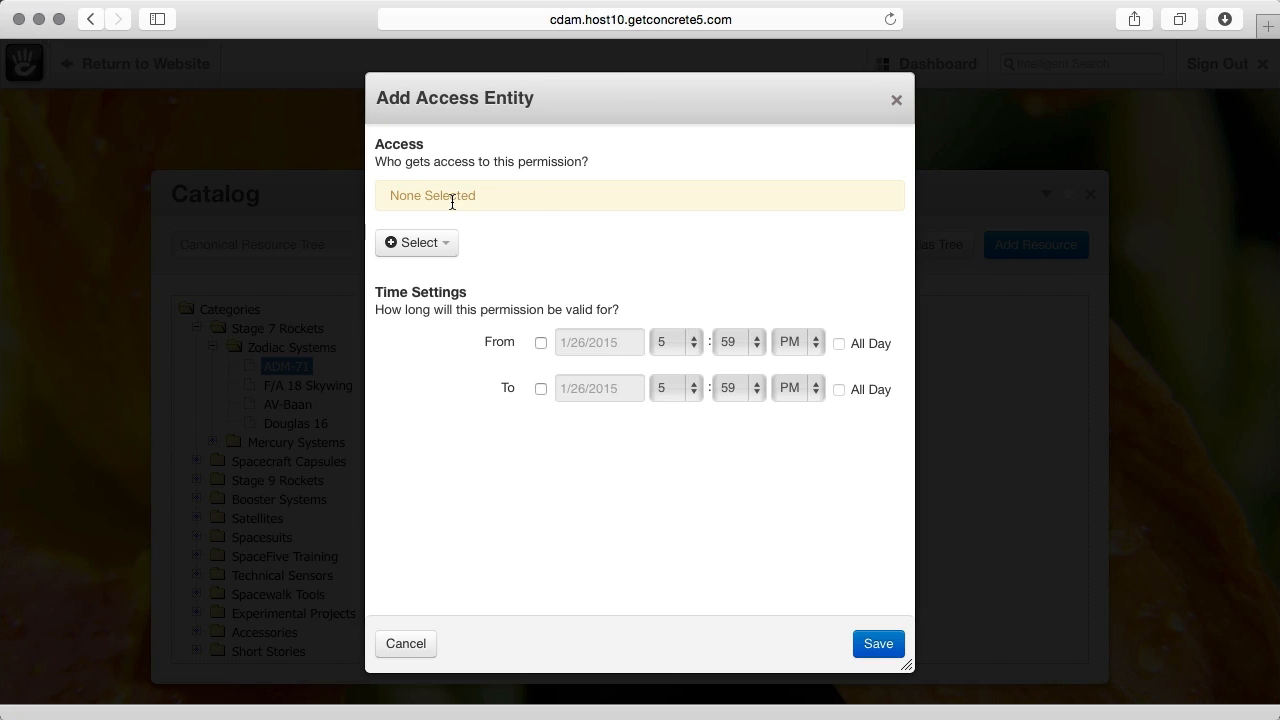
left_click(443, 245)
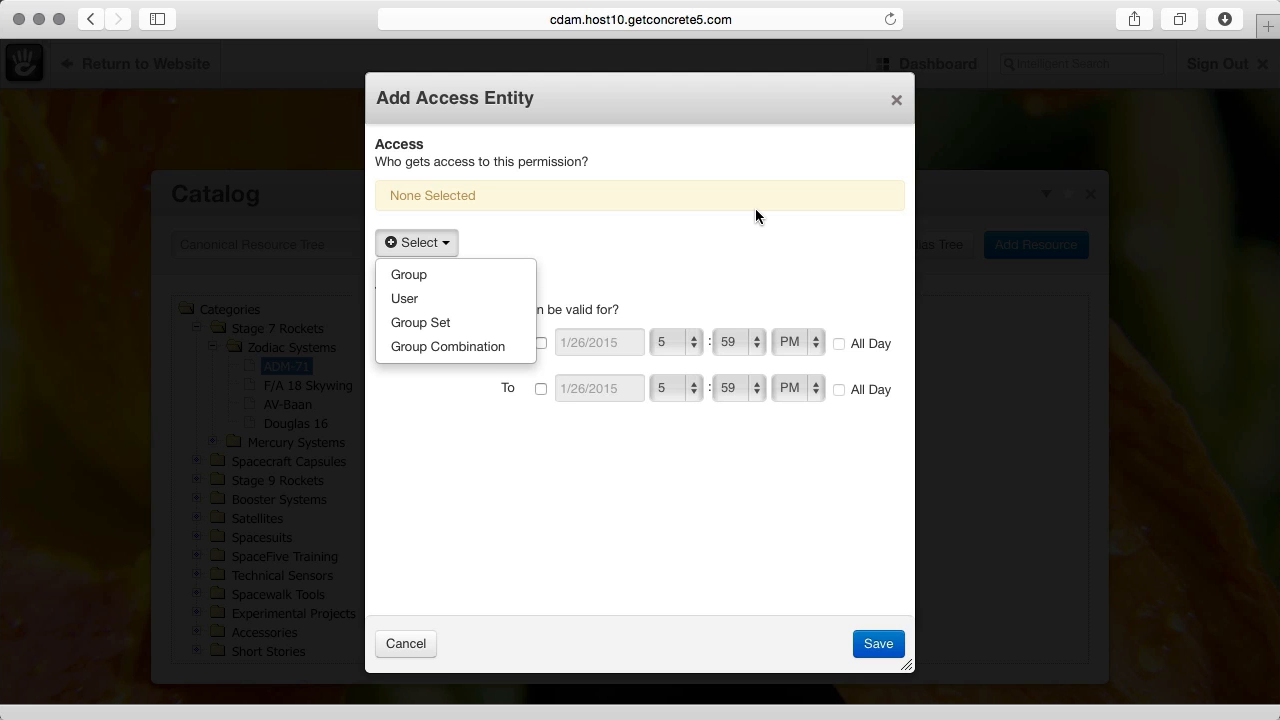
left_click(895, 100)
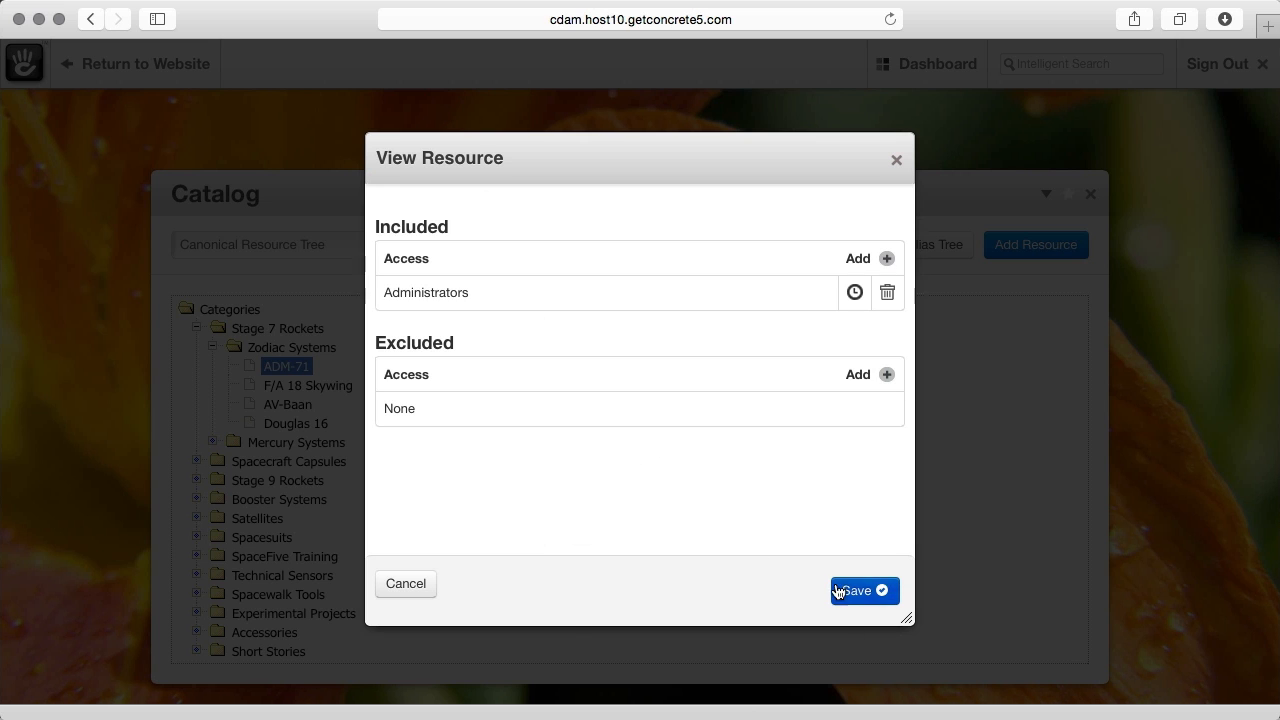
left_click(410, 585)
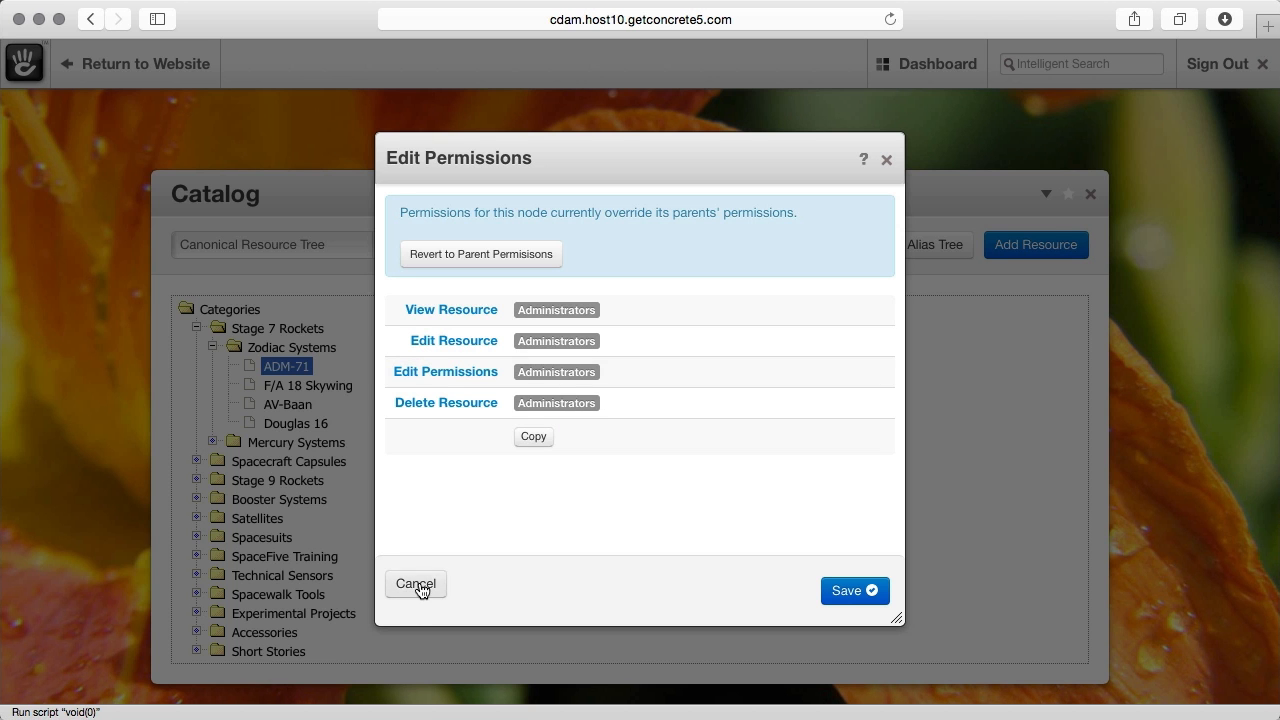
left_click(417, 584)
Step: Open ADM-71's Root Resource View for editing and look at its list of versions
left_click(287, 367)
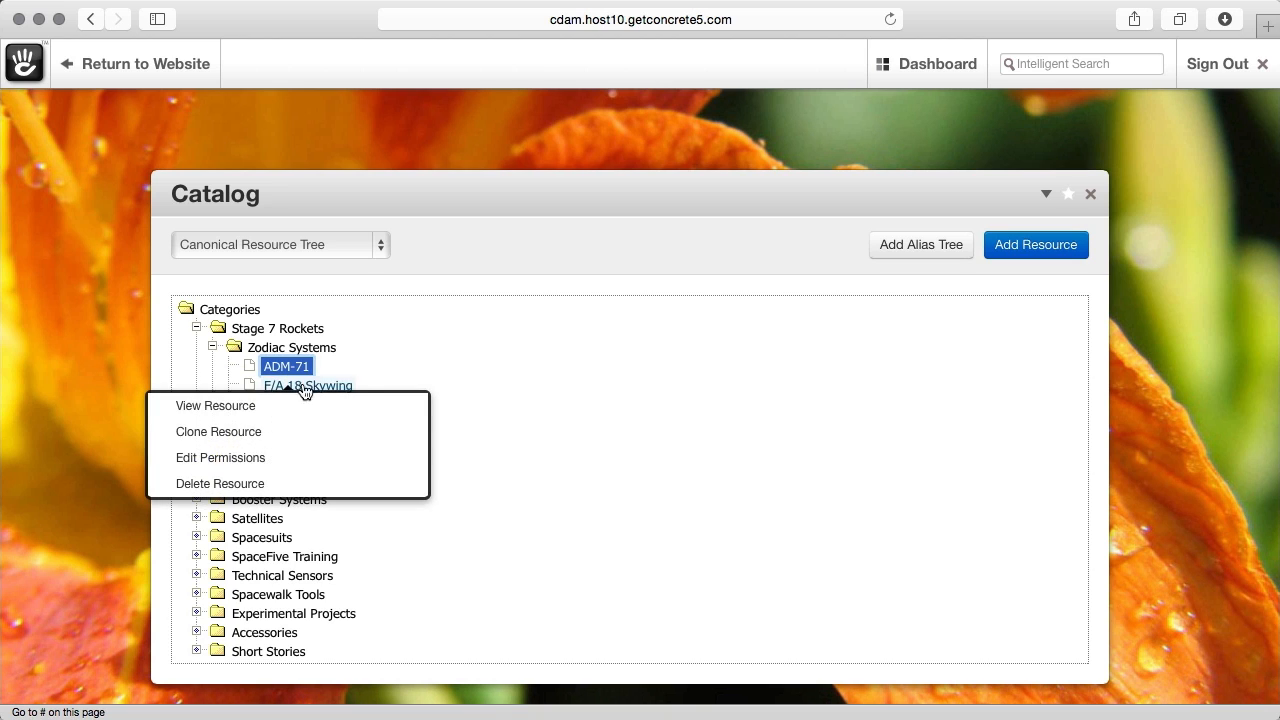
left_click(268, 407)
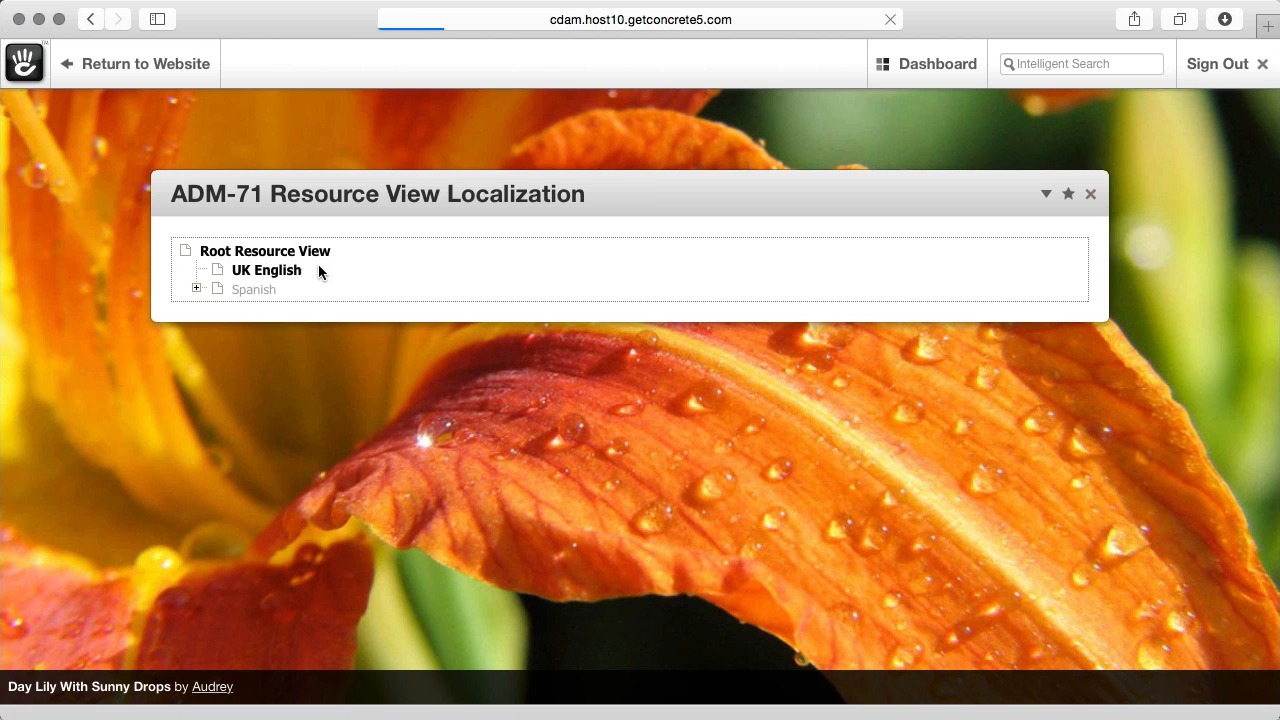
left_click(246, 260)
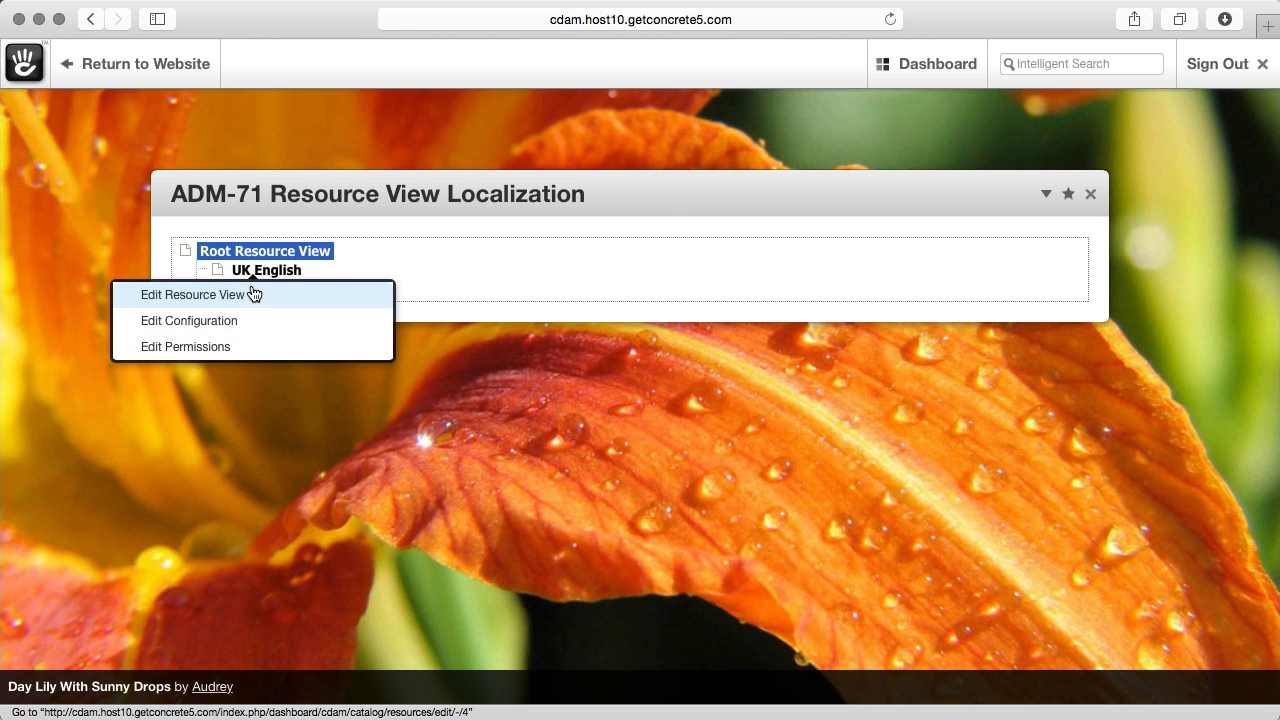
left_click(251, 290)
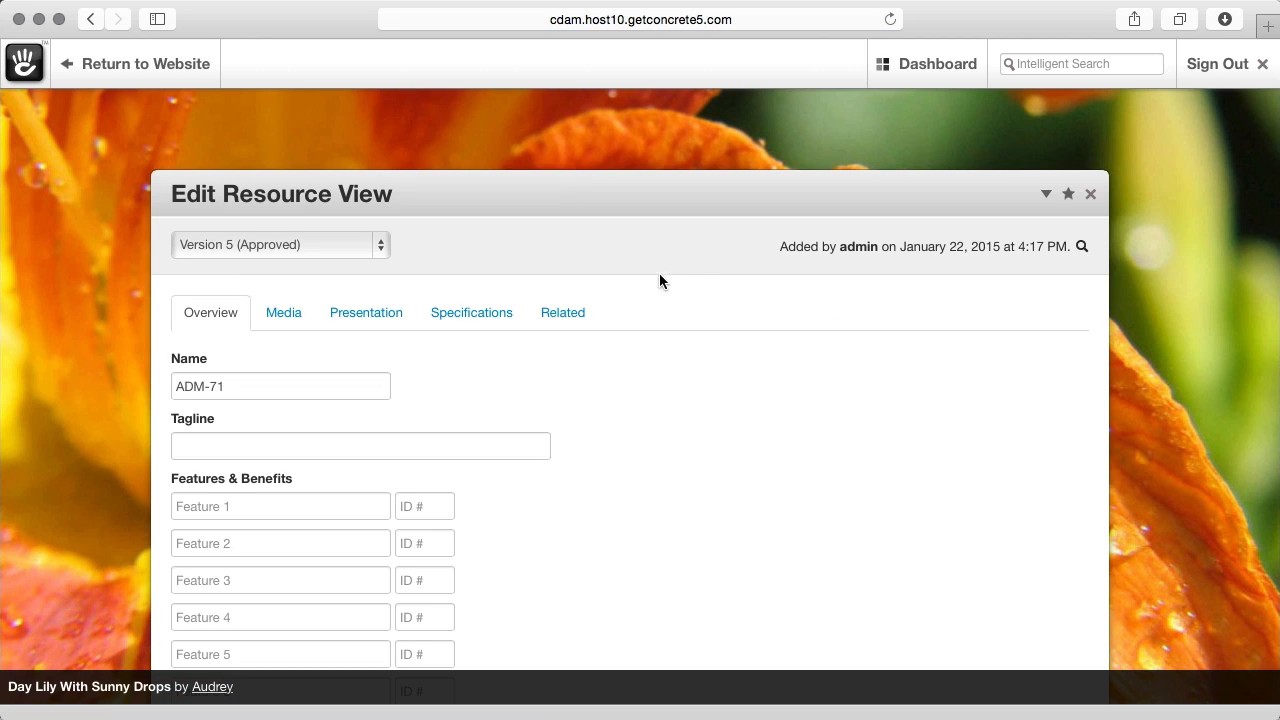
left_click(338, 250)
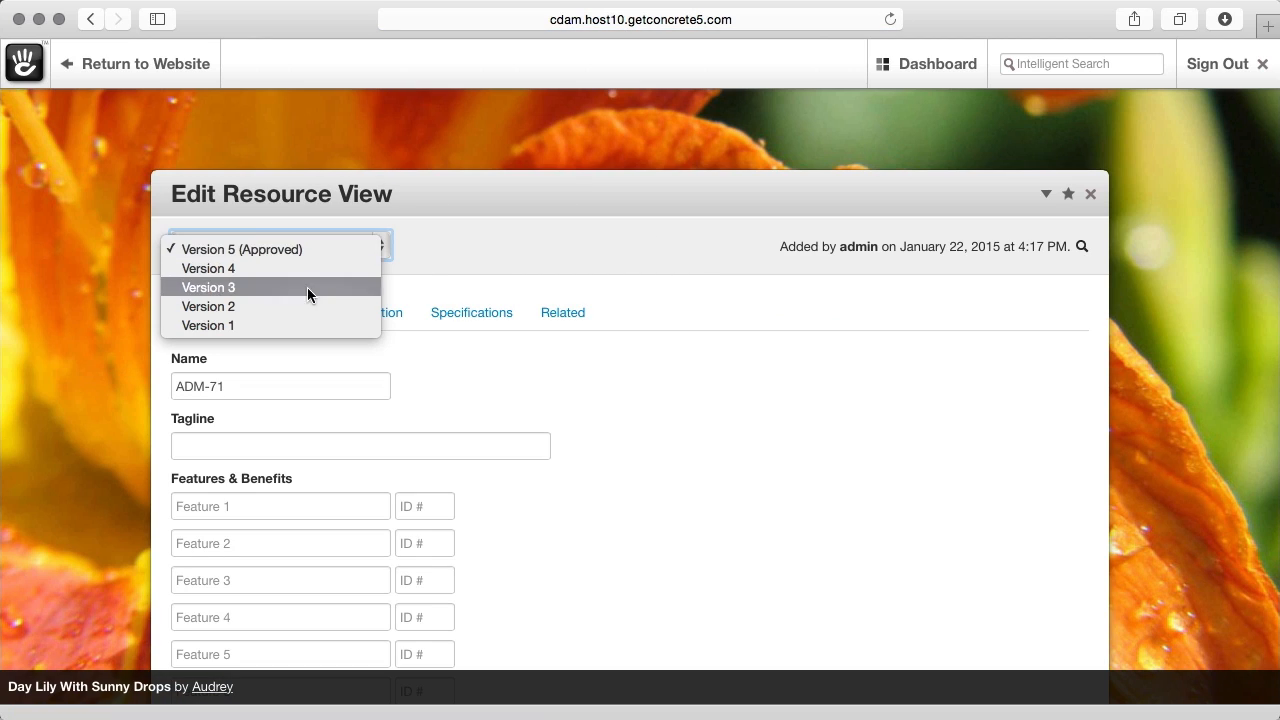
left_click(567, 249)
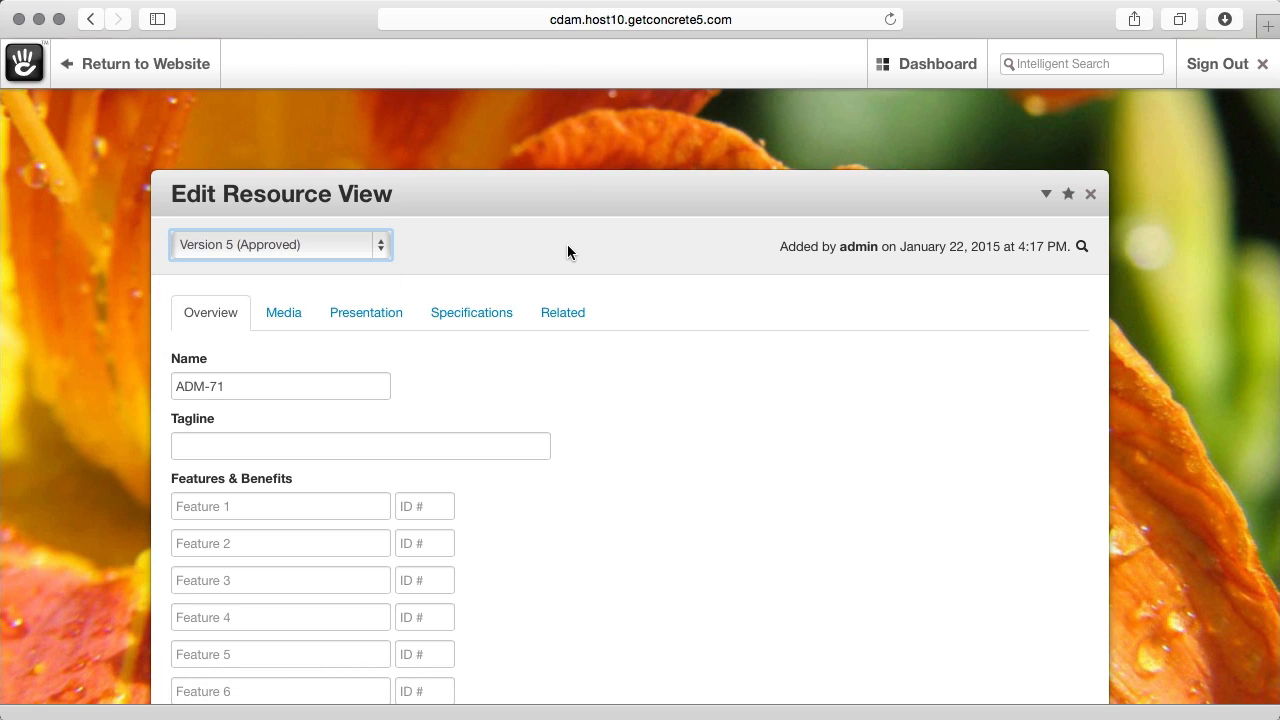
left_click(236, 246)
left_click(538, 200)
Step: Change the resource name to "ADM-71 asdfadsf" and save the Root Resource View
left_click(336, 391)
type("asdfadsf")
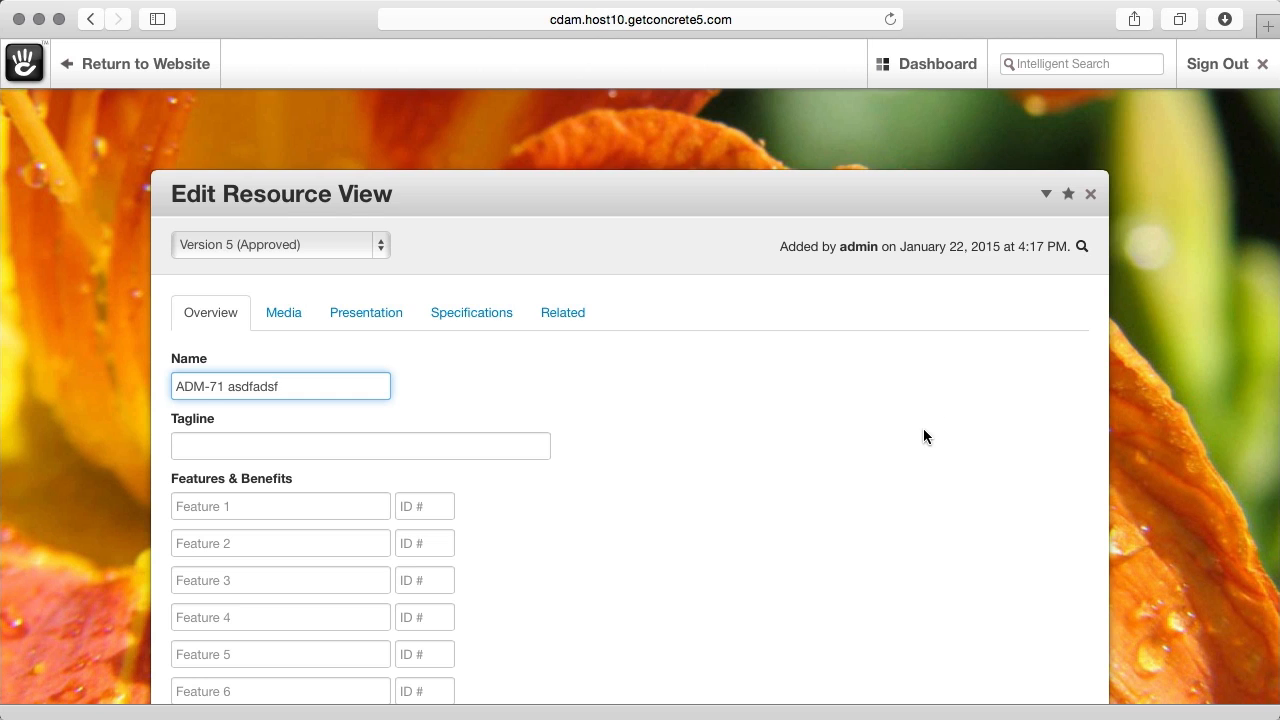
scroll(923, 436, "down", 10)
left_click(1063, 594)
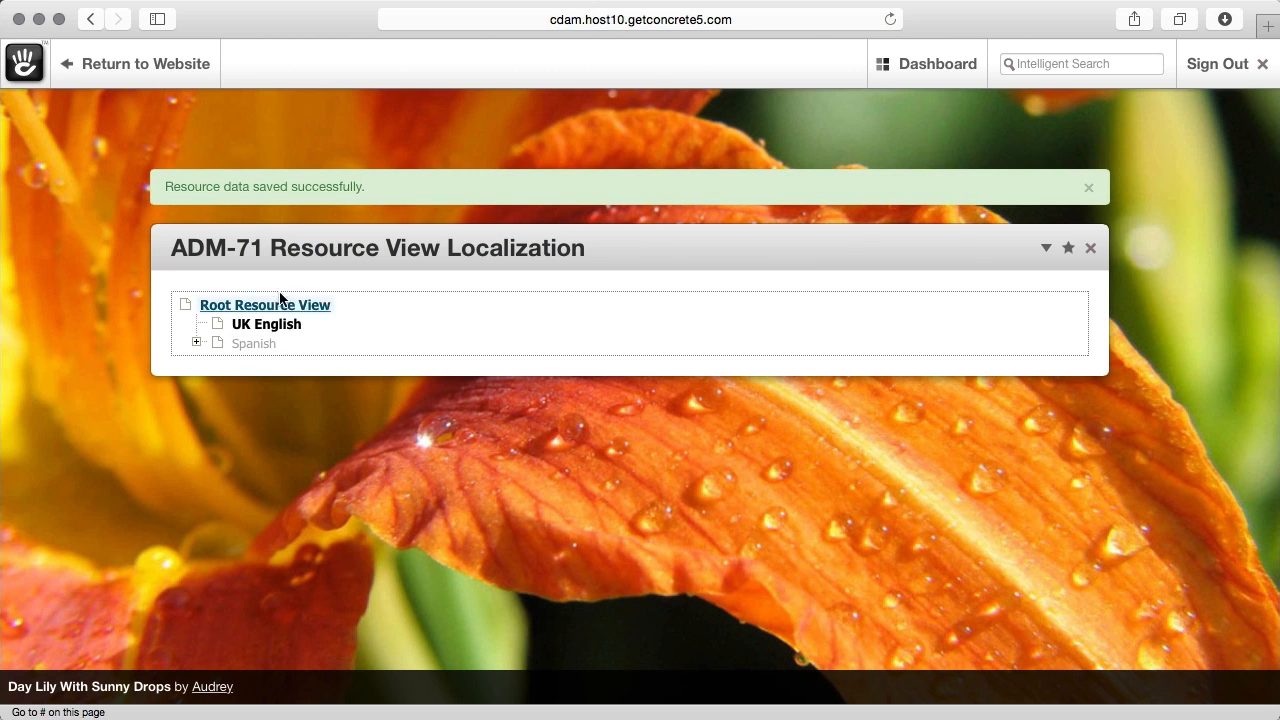
Step: Reopen the Root Resource View for editing, approve Version 6 and look over its Overview fields
left_click(280, 300)
left_click(286, 340)
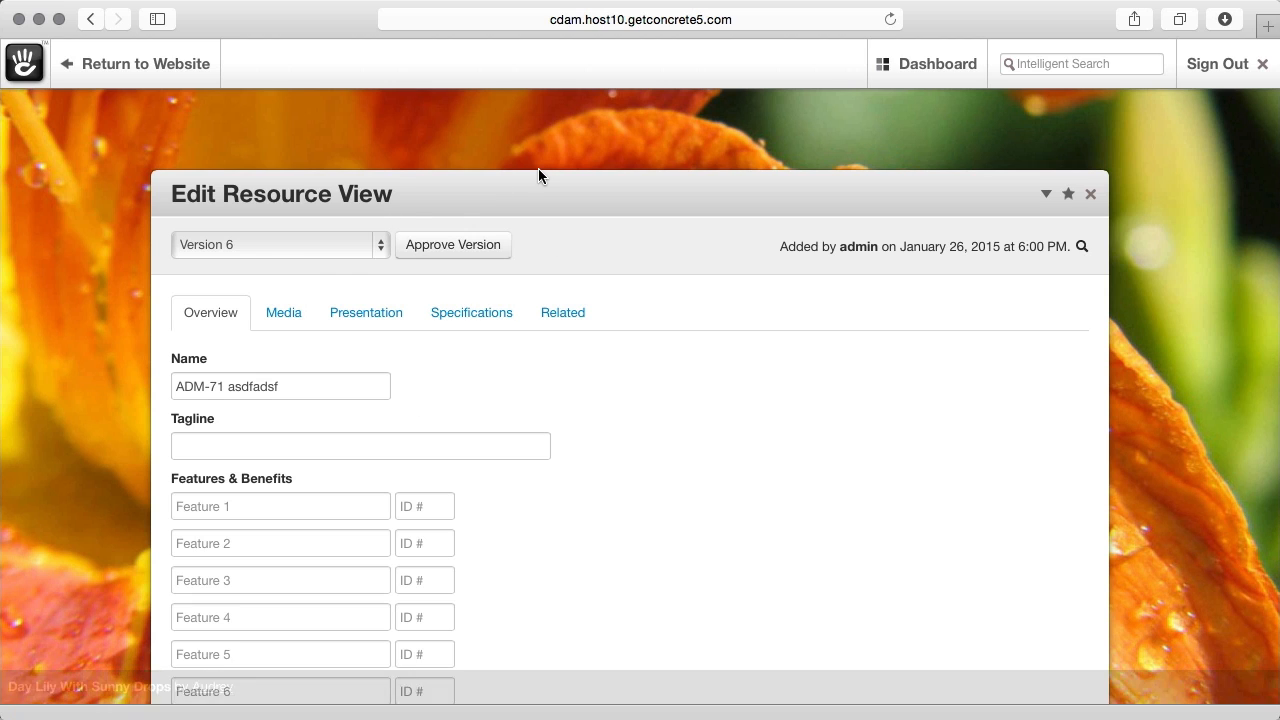
mouse_move(943, 80)
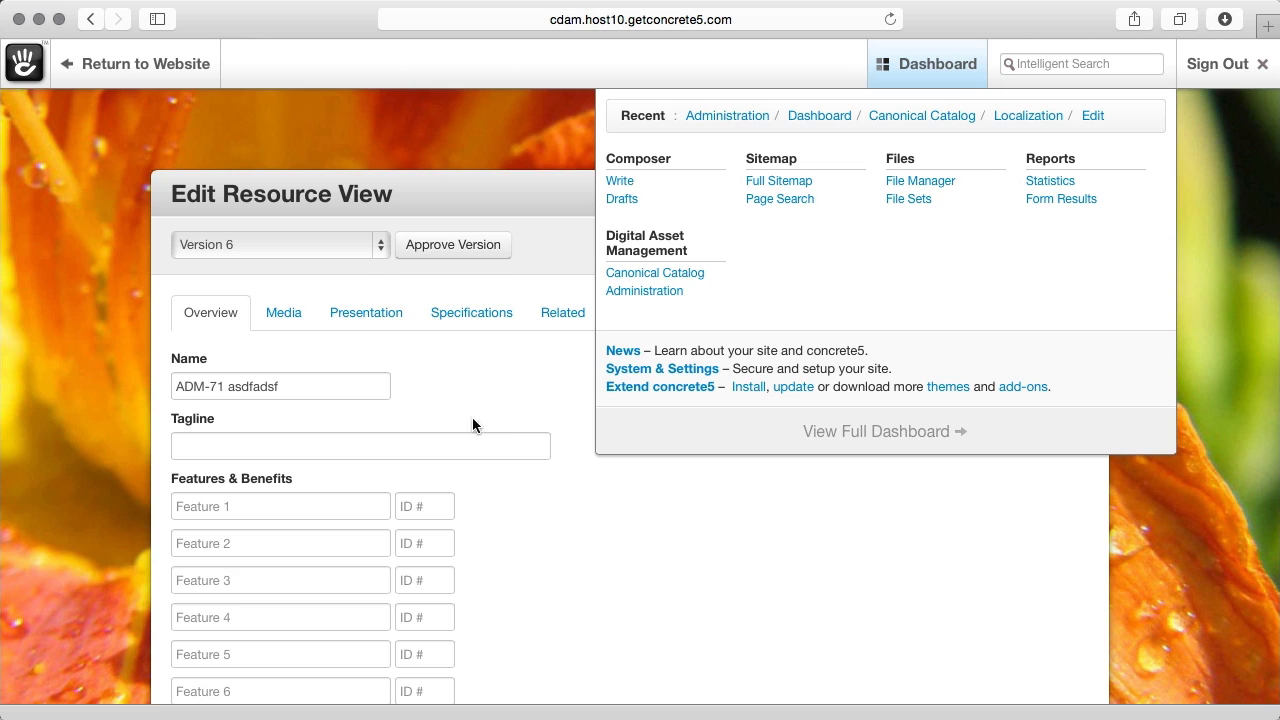
left_click(418, 407)
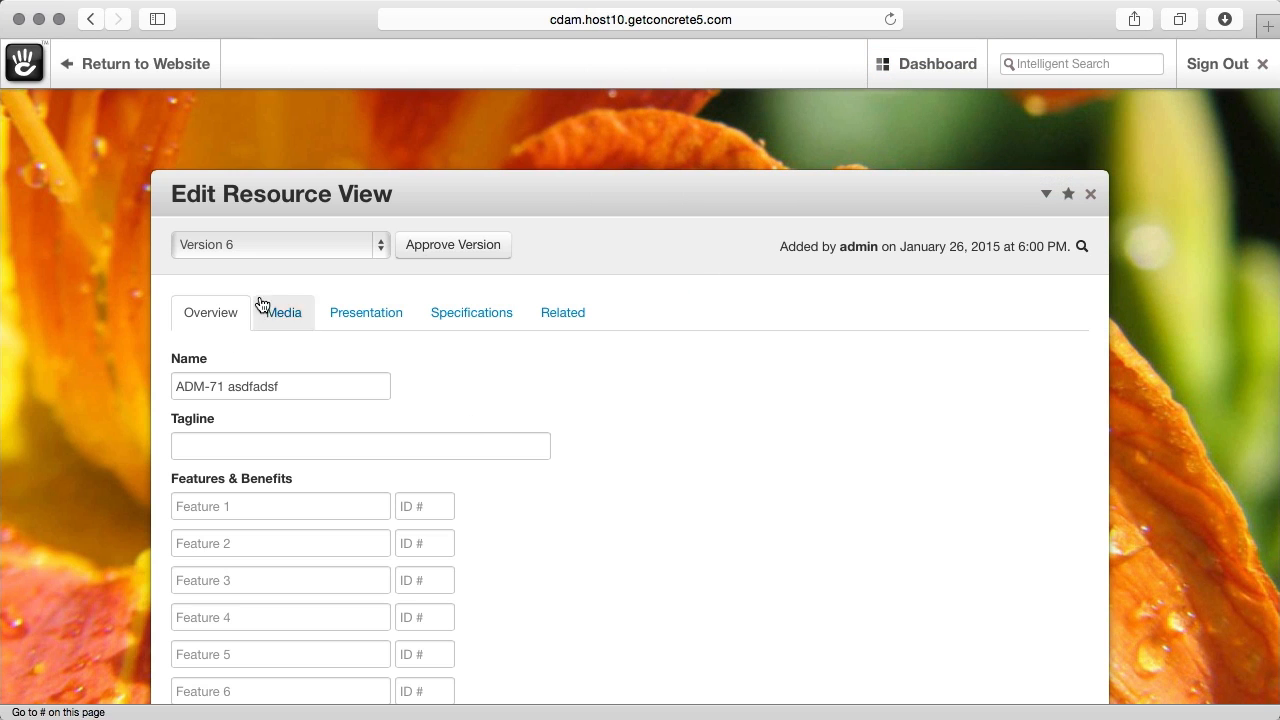
left_click(459, 244)
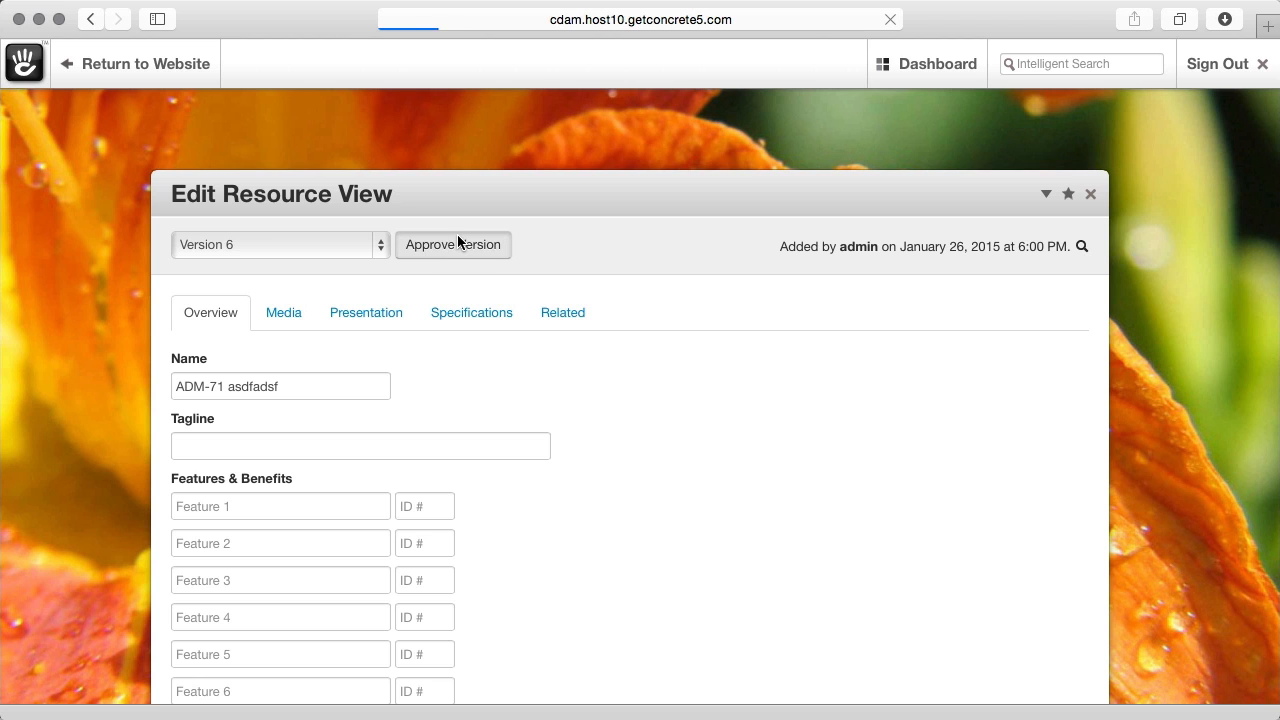
scroll(803, 347, "down", 5)
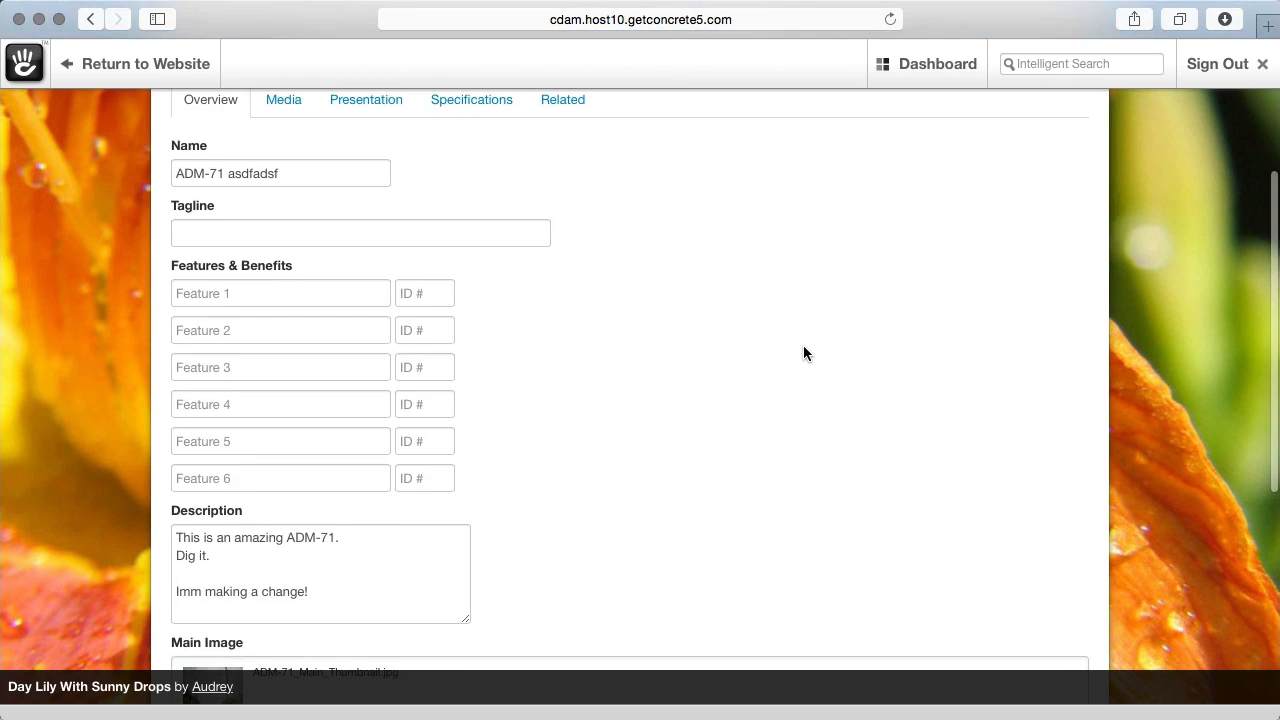
scroll(803, 347, "up", 6)
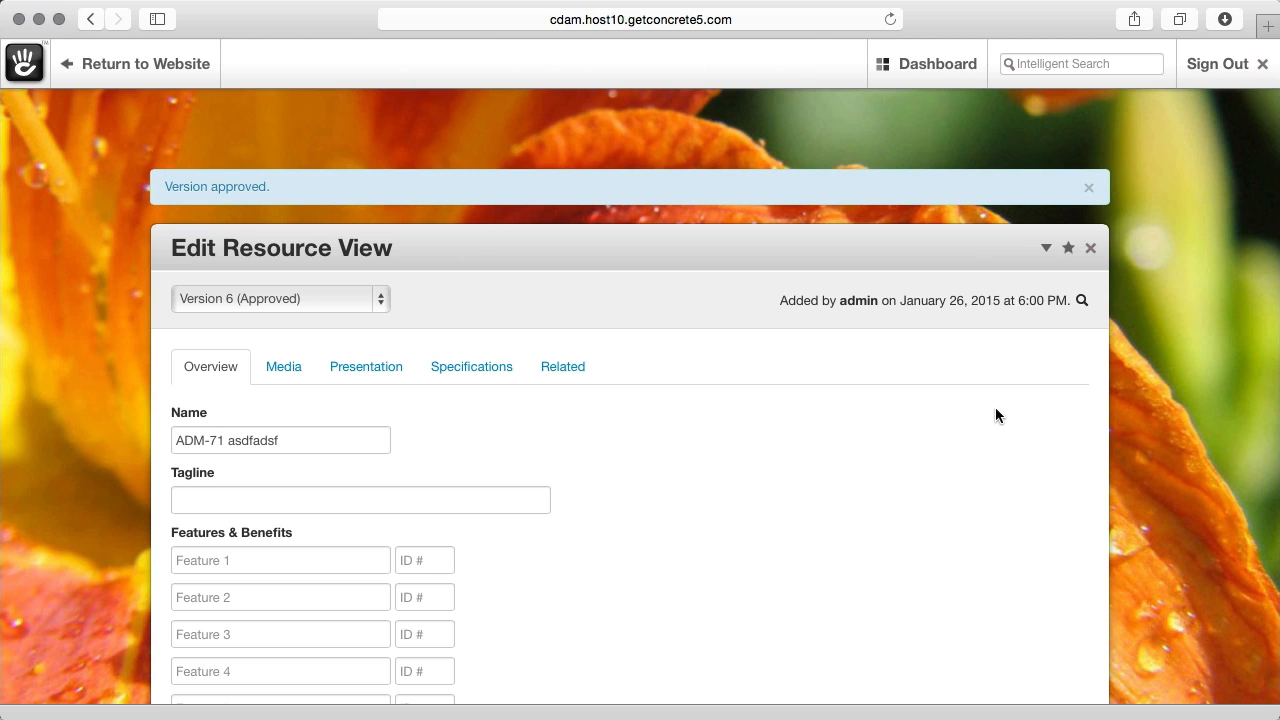
scroll(841, 432, "down", 2)
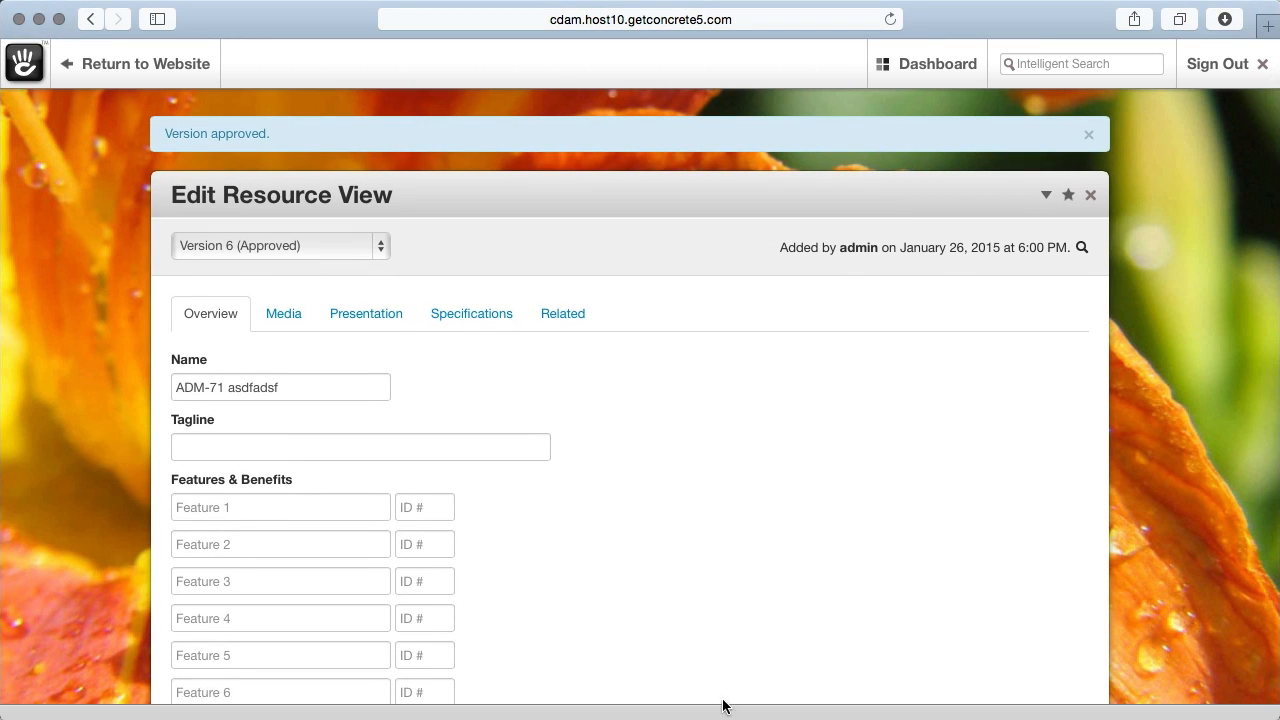
Step: Return to the Canonical Catalog and go through the full dashboard to the Digital Asset Management Micro Sites page
left_click(1047, 196)
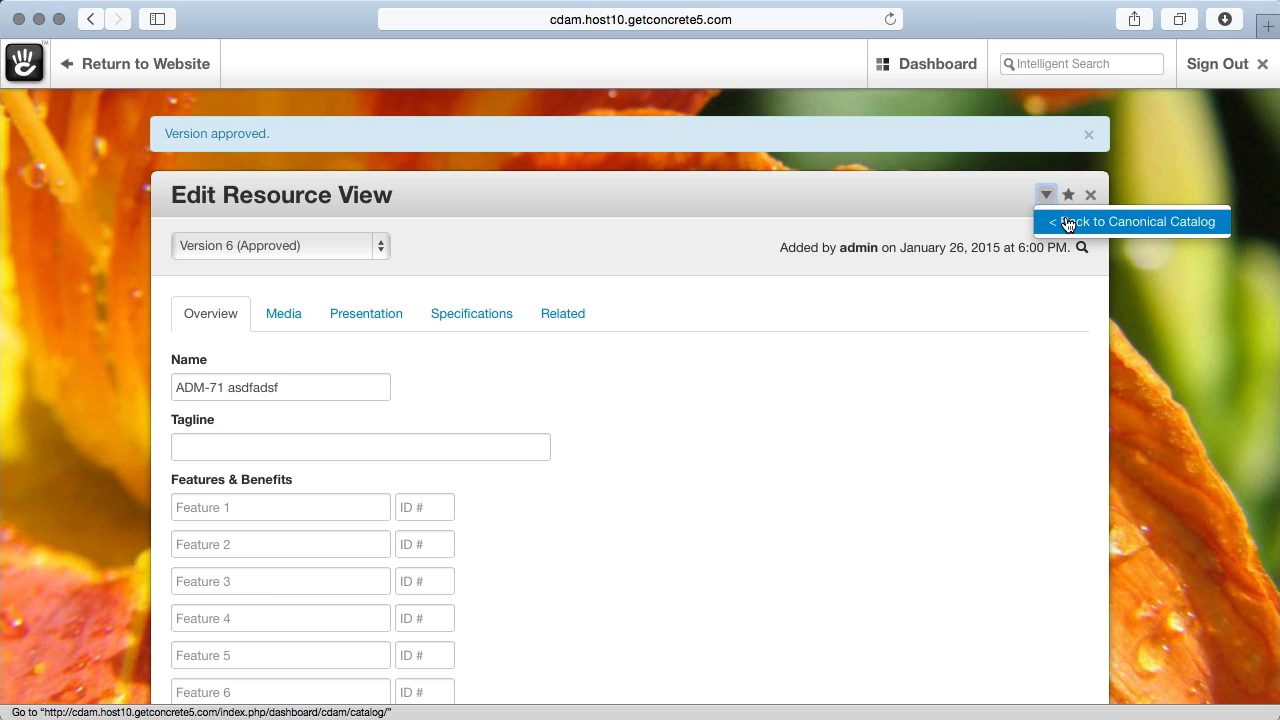
left_click(1066, 221)
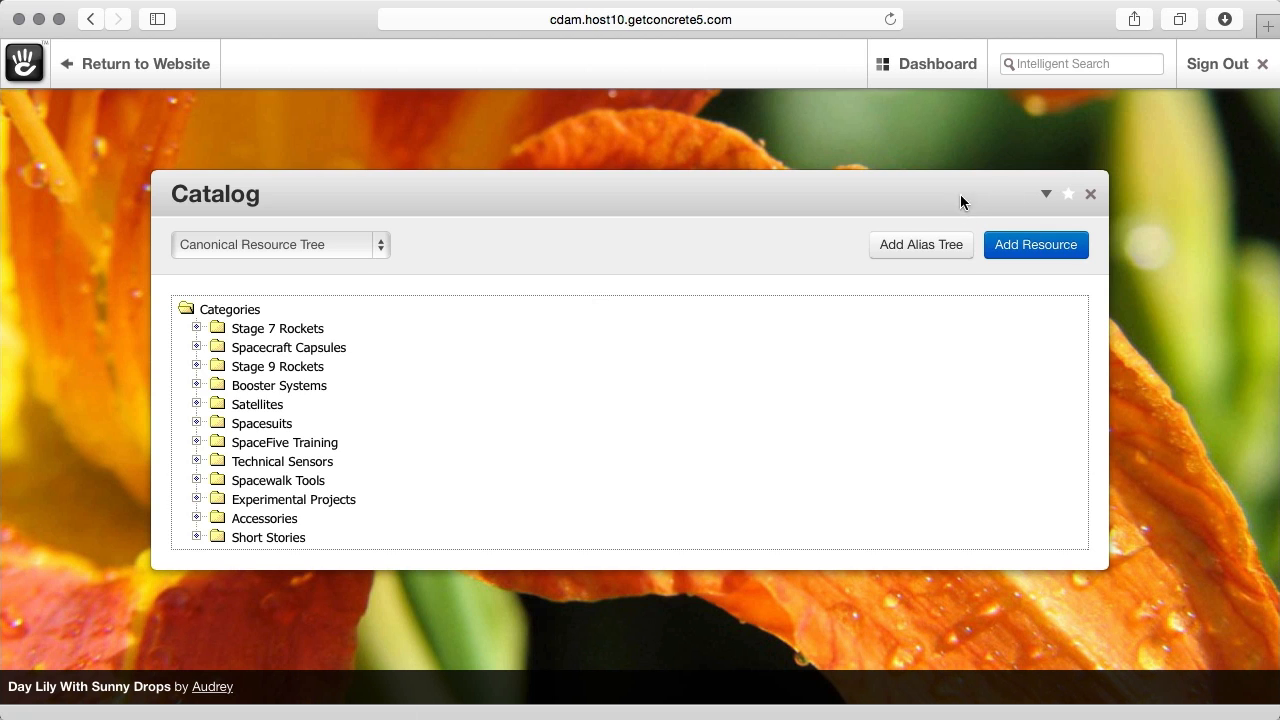
mouse_move(950, 82)
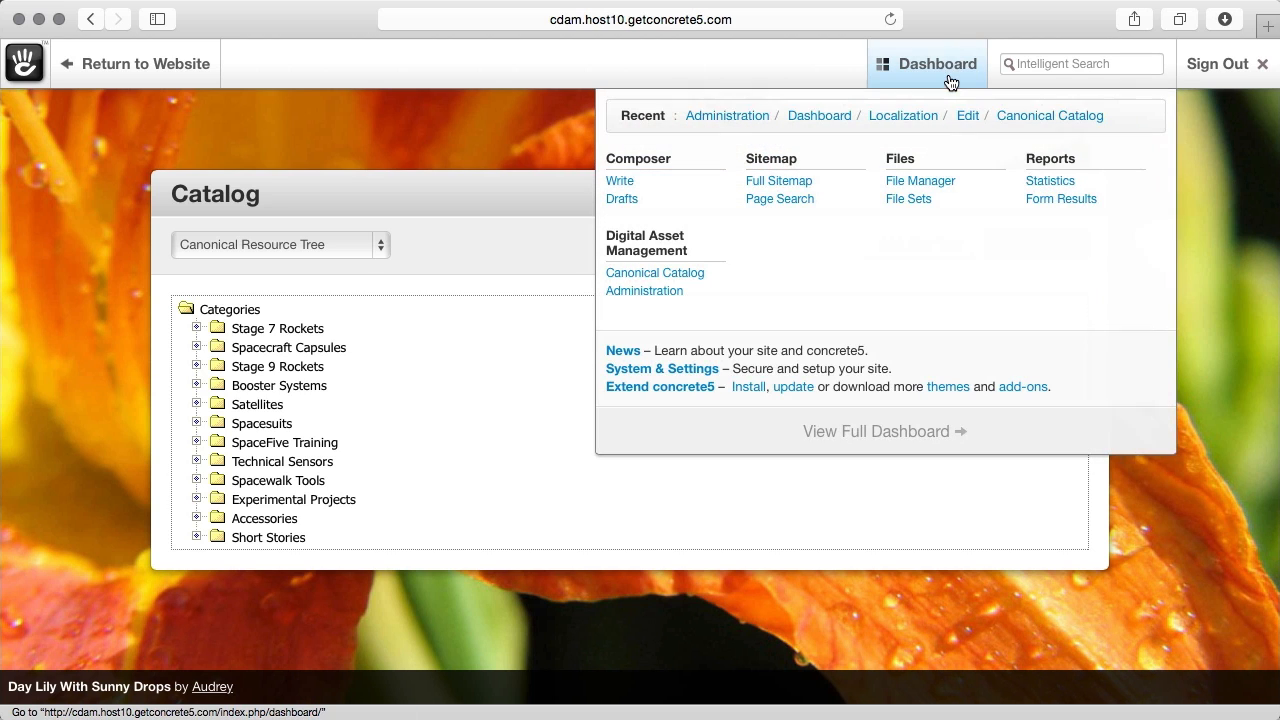
left_click(930, 431)
scroll(943, 491, "down", 4)
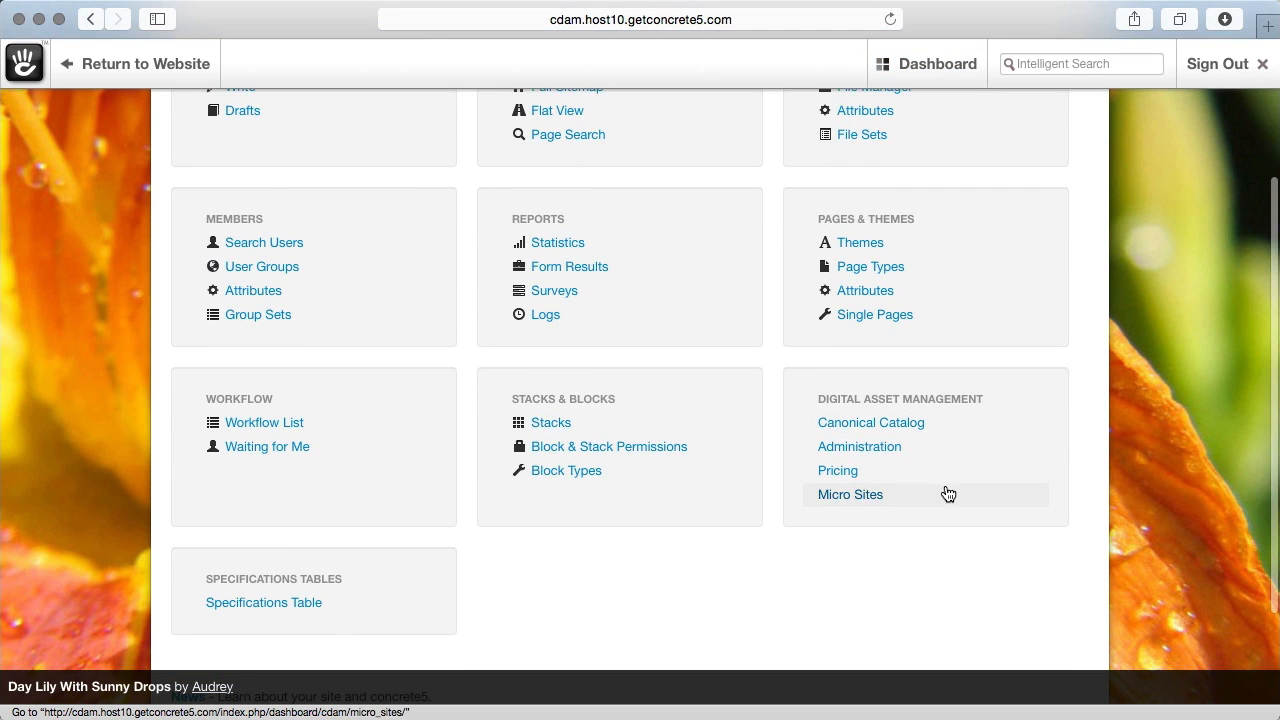
left_click(867, 497)
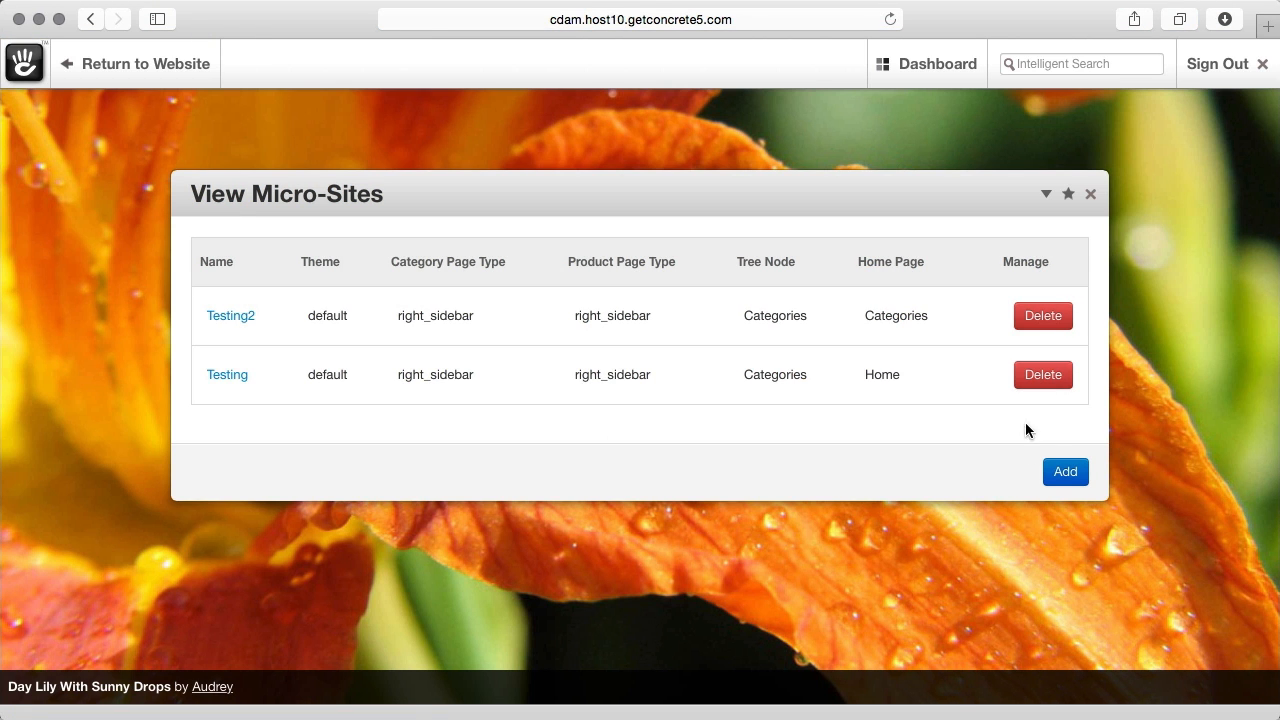
Step: Start adding a micro-site with Home as its site home page and review the available themes, keeping Plain Yogurt
left_click(1050, 474)
scroll(1000, 345, "down", 3)
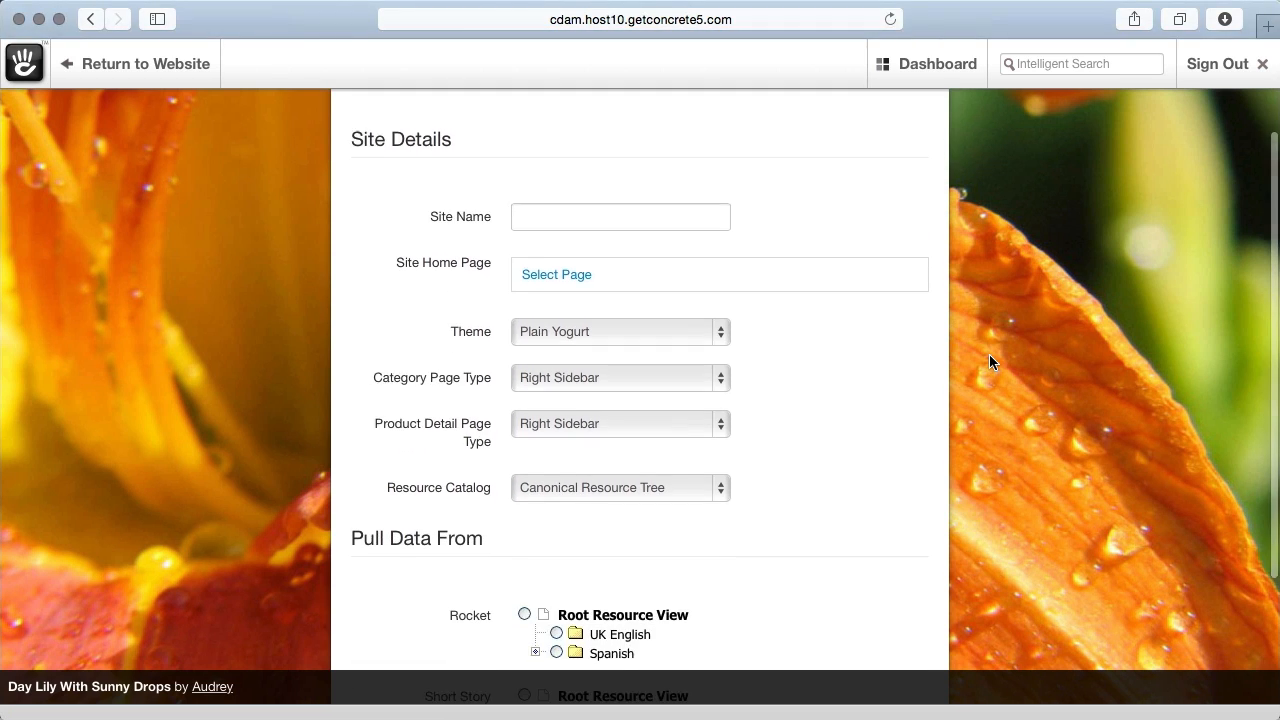
left_click(575, 270)
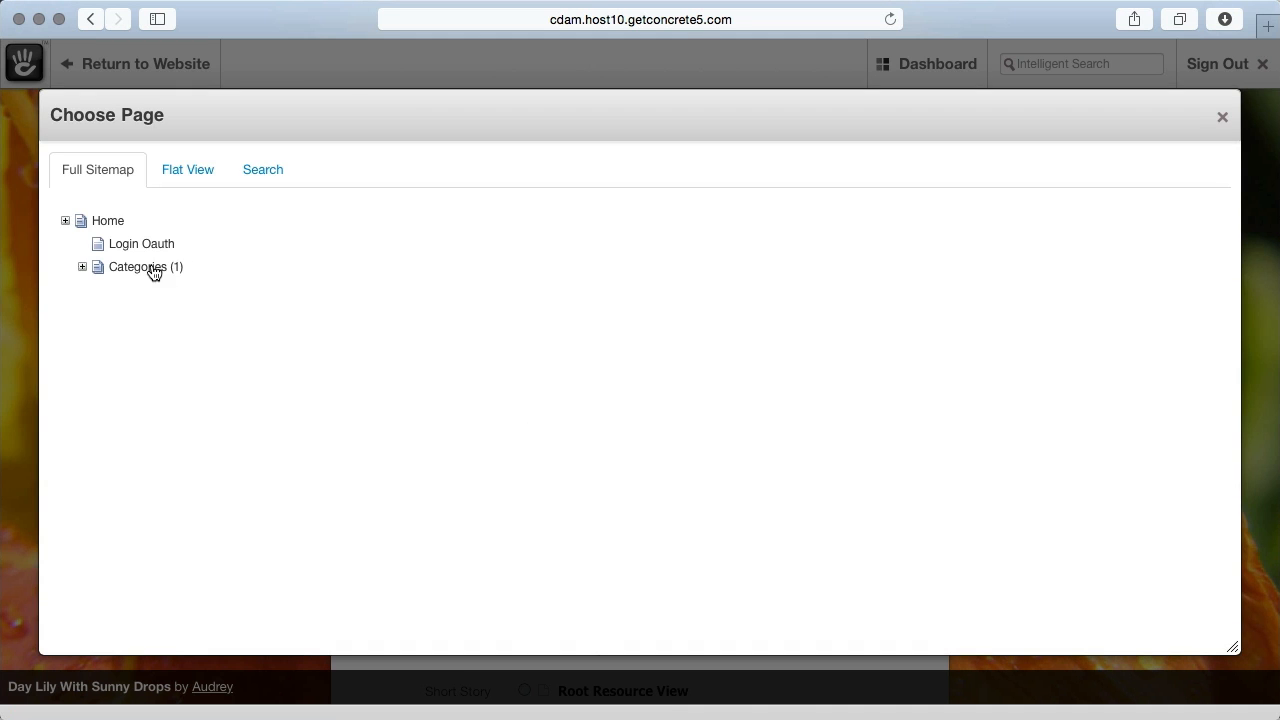
left_click(108, 222)
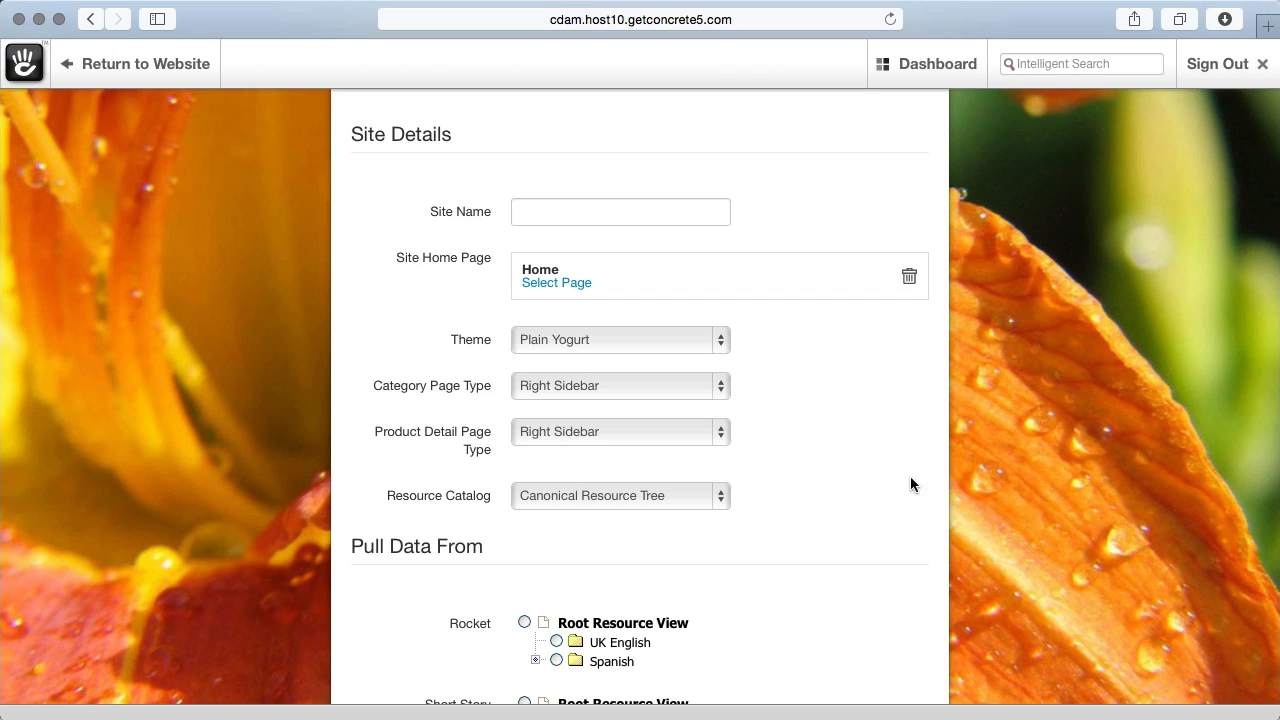
left_click(583, 339)
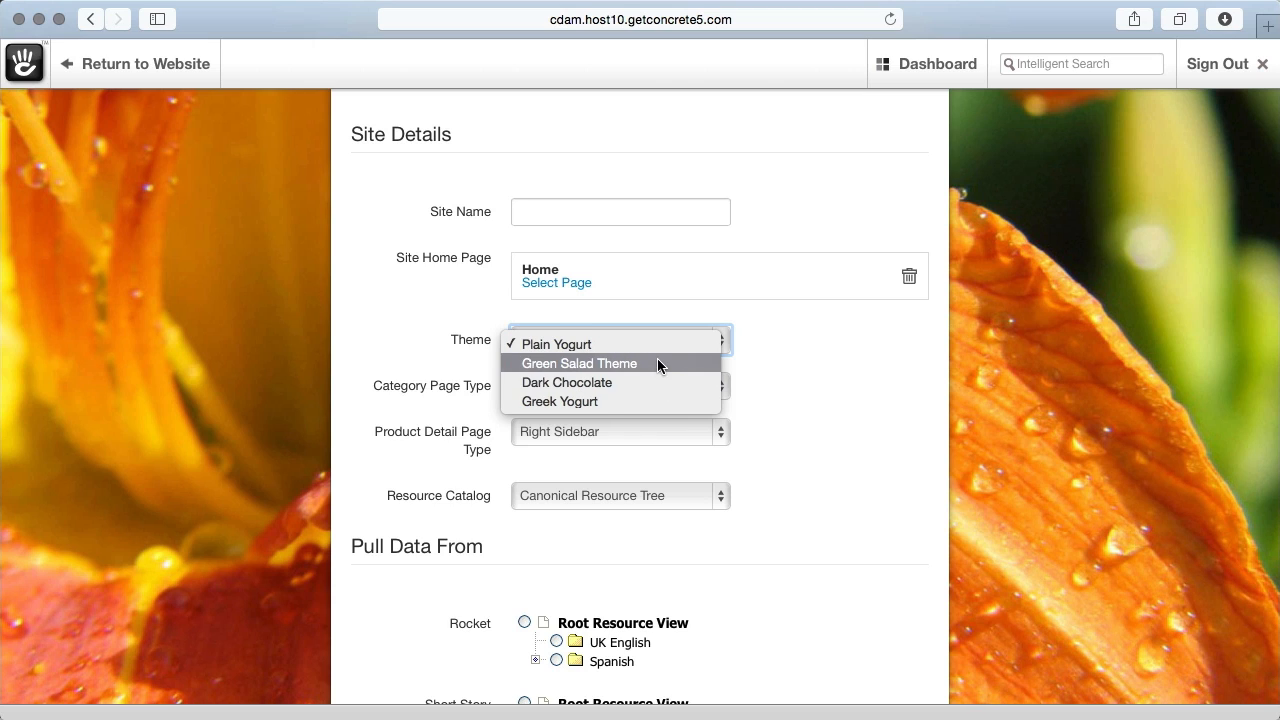
left_click(842, 446)
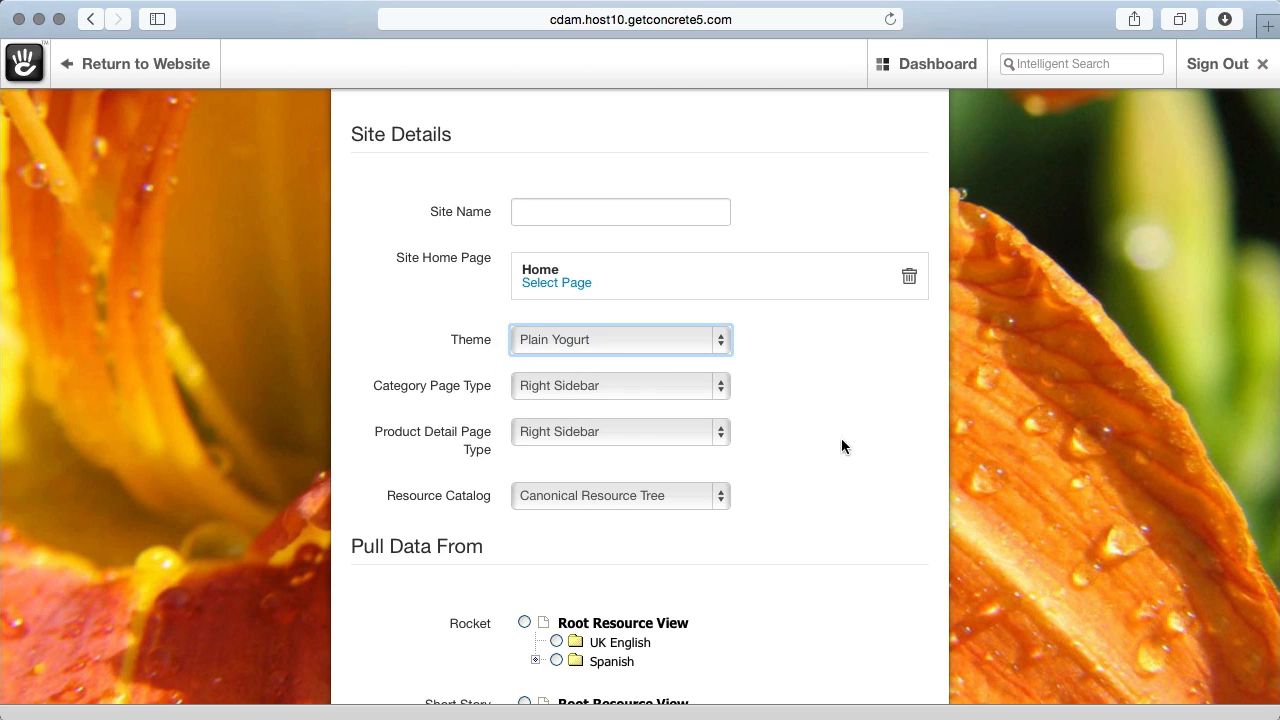
Step: Review the available category and product detail page types for the micro-site, keeping Right Sidebar for both
left_click(575, 386)
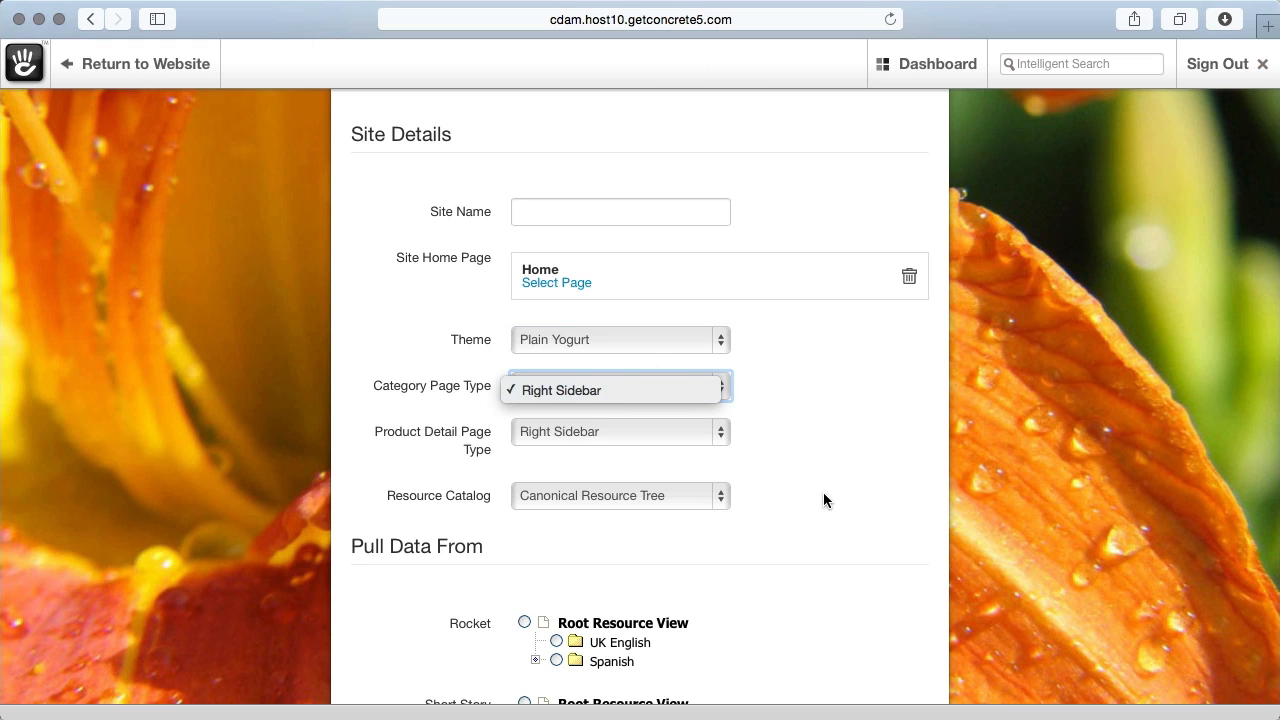
left_click(773, 494)
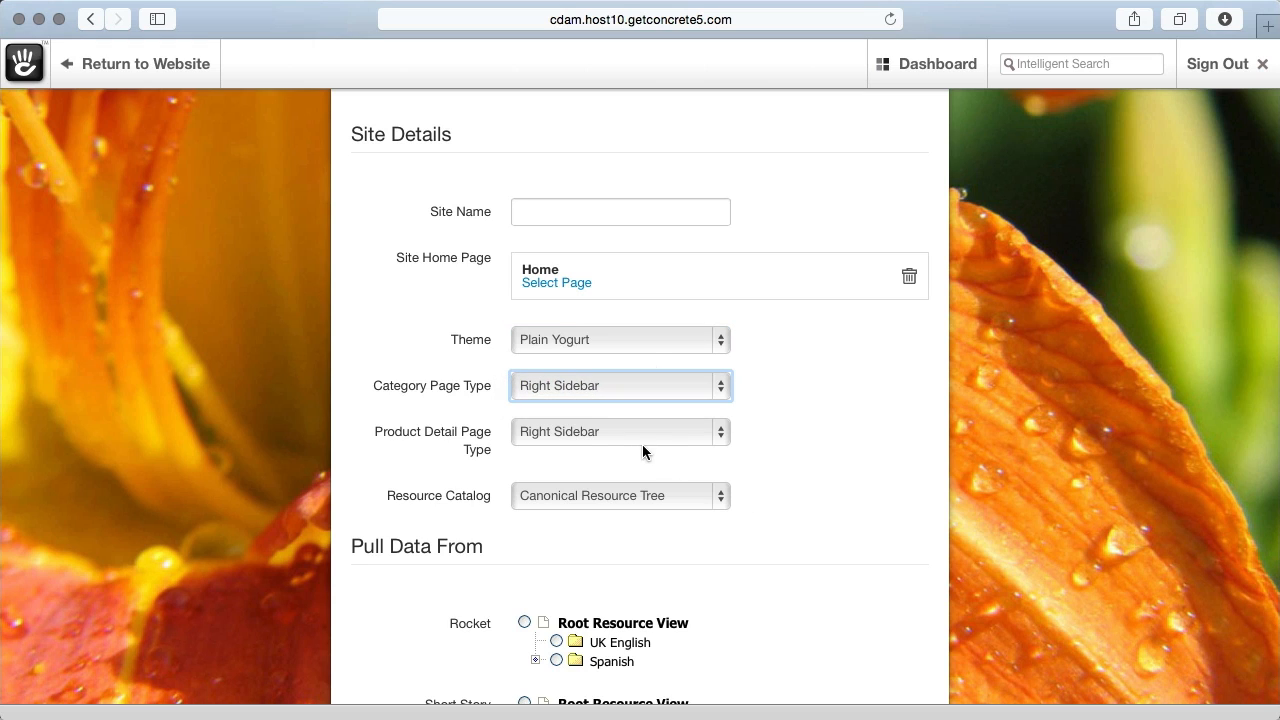
left_click(640, 440)
left_click(631, 440)
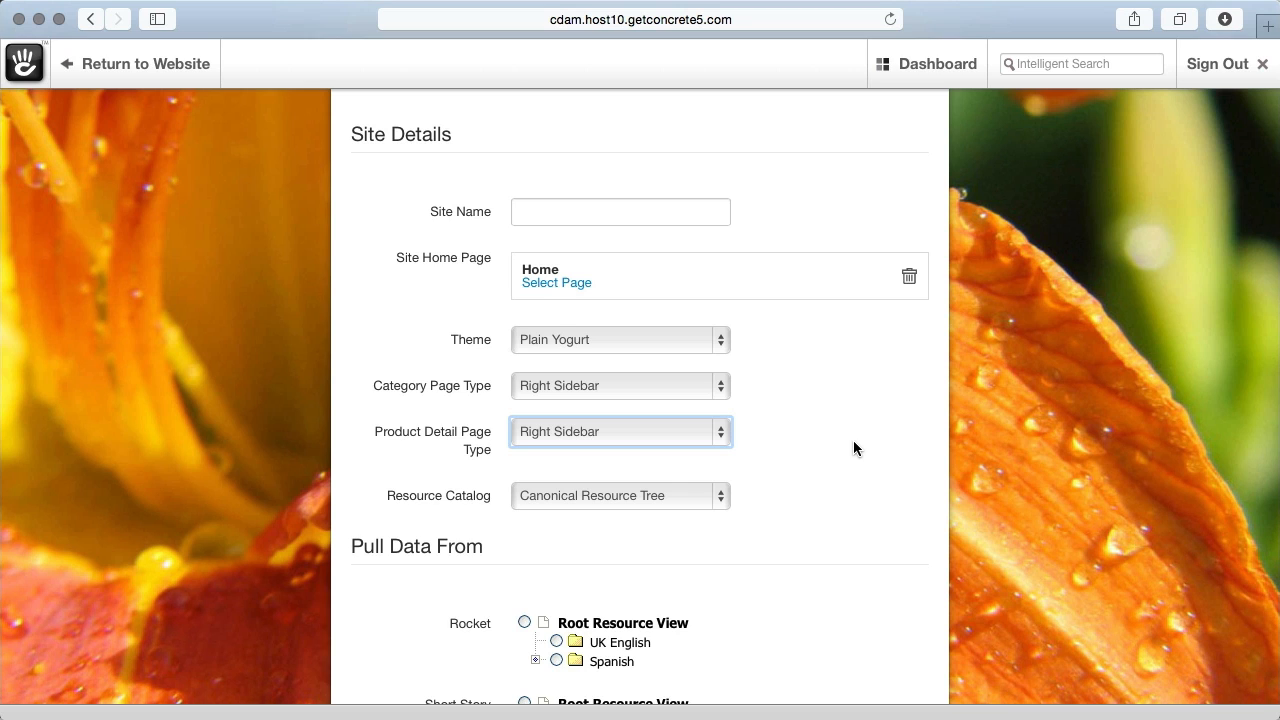
Step: Pull the Rocket data from UK English and the Short Story data from its Root Resource View, and try to add the micro-site
scroll(853, 448, "down", 5)
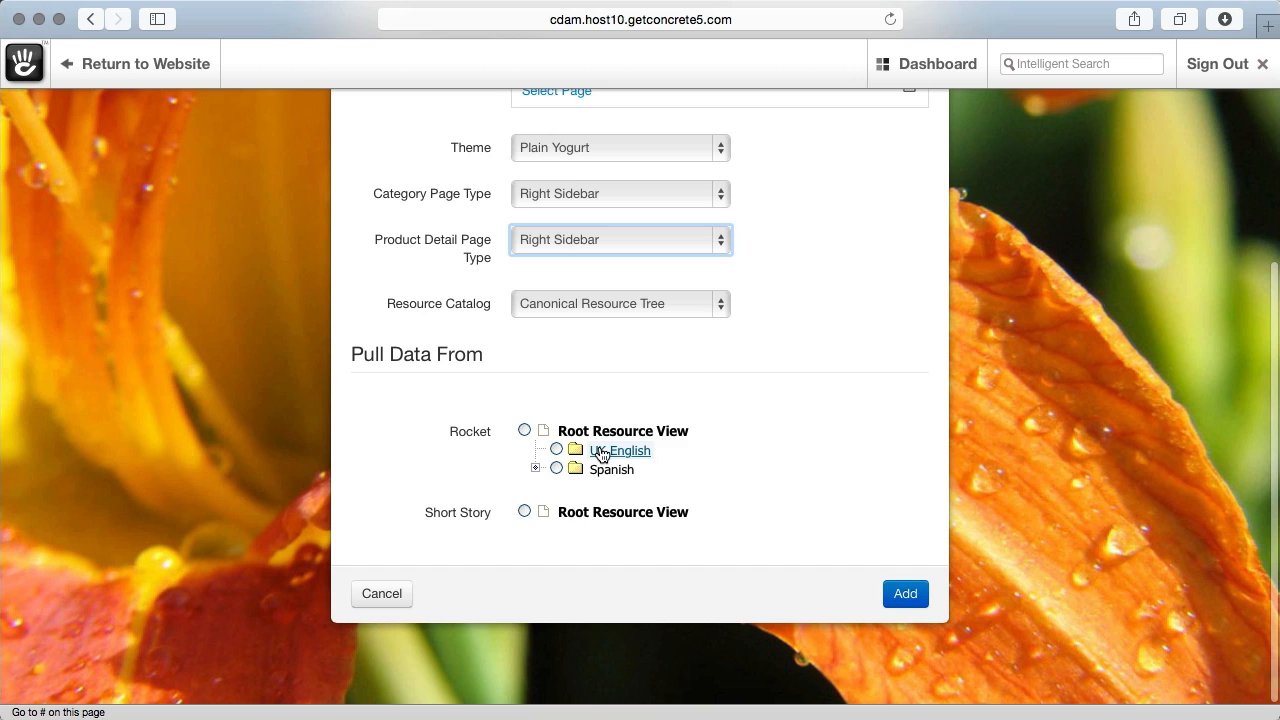
left_click(557, 448)
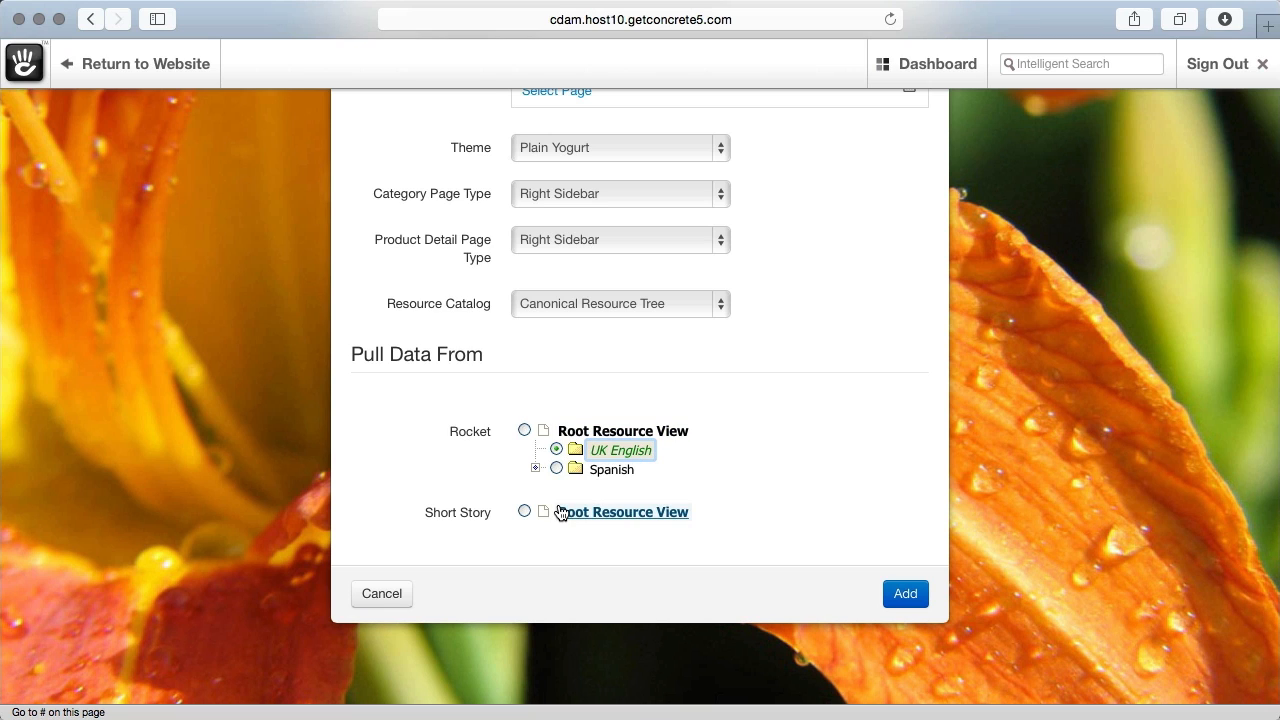
left_click(524, 511)
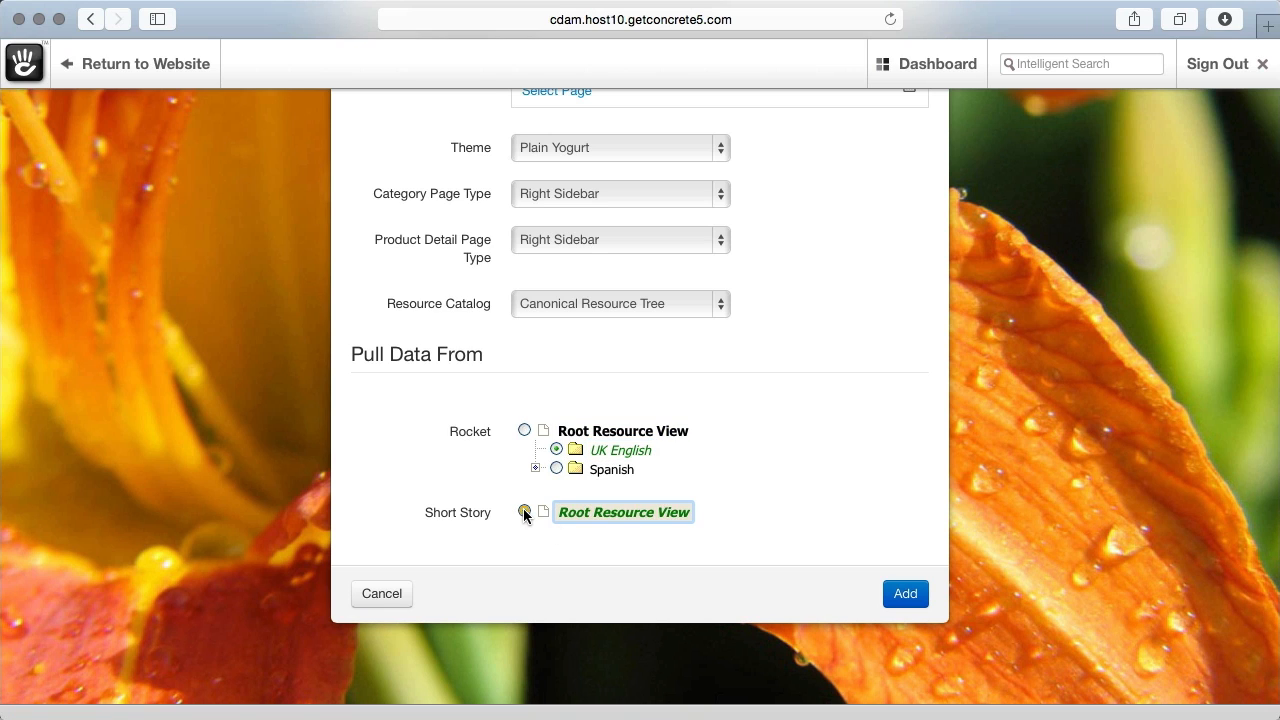
left_click(905, 593)
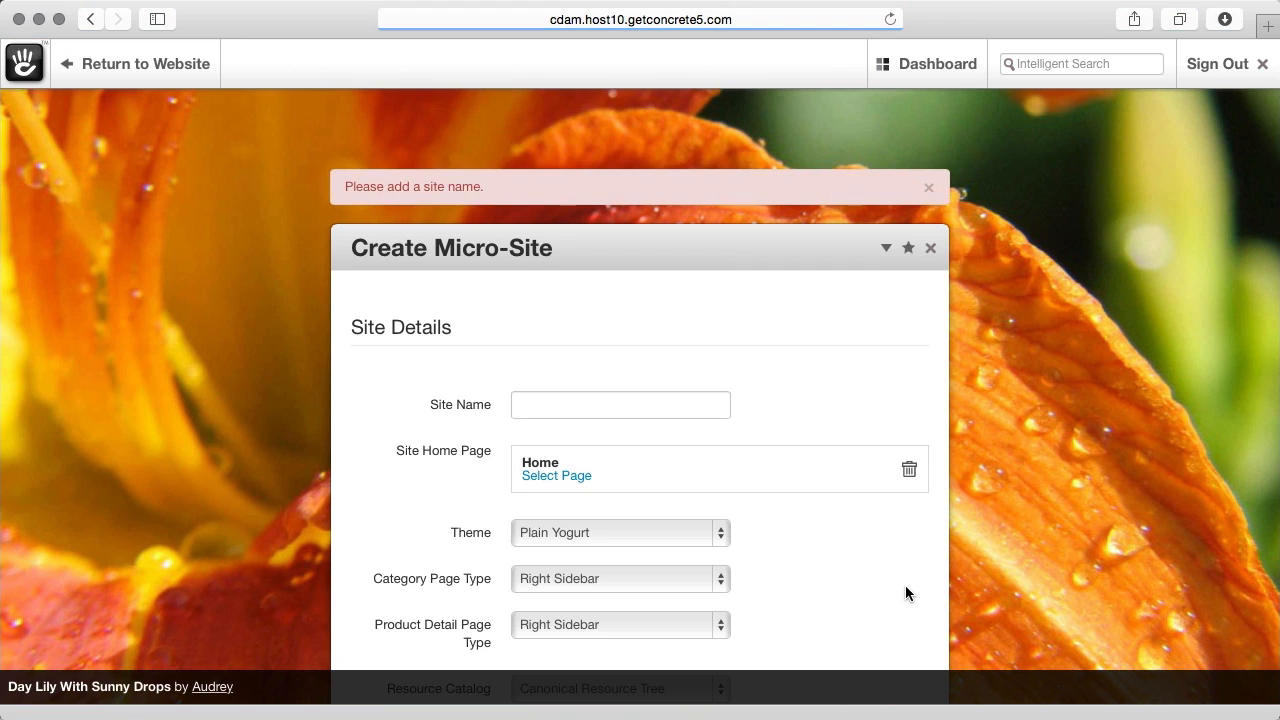
Step: Name the micro-site "asdfasdf", add it and build its pages
left_click(686, 404)
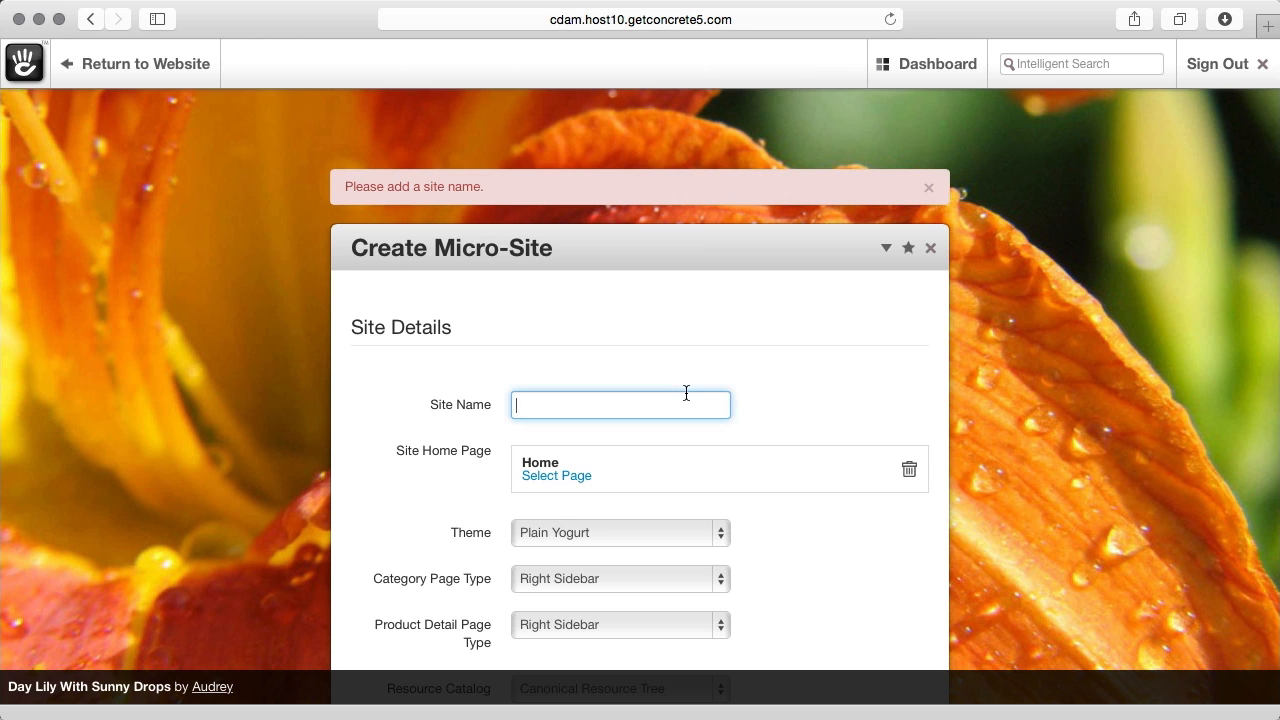
type("asdfasdf")
scroll(1041, 370, "down", 5)
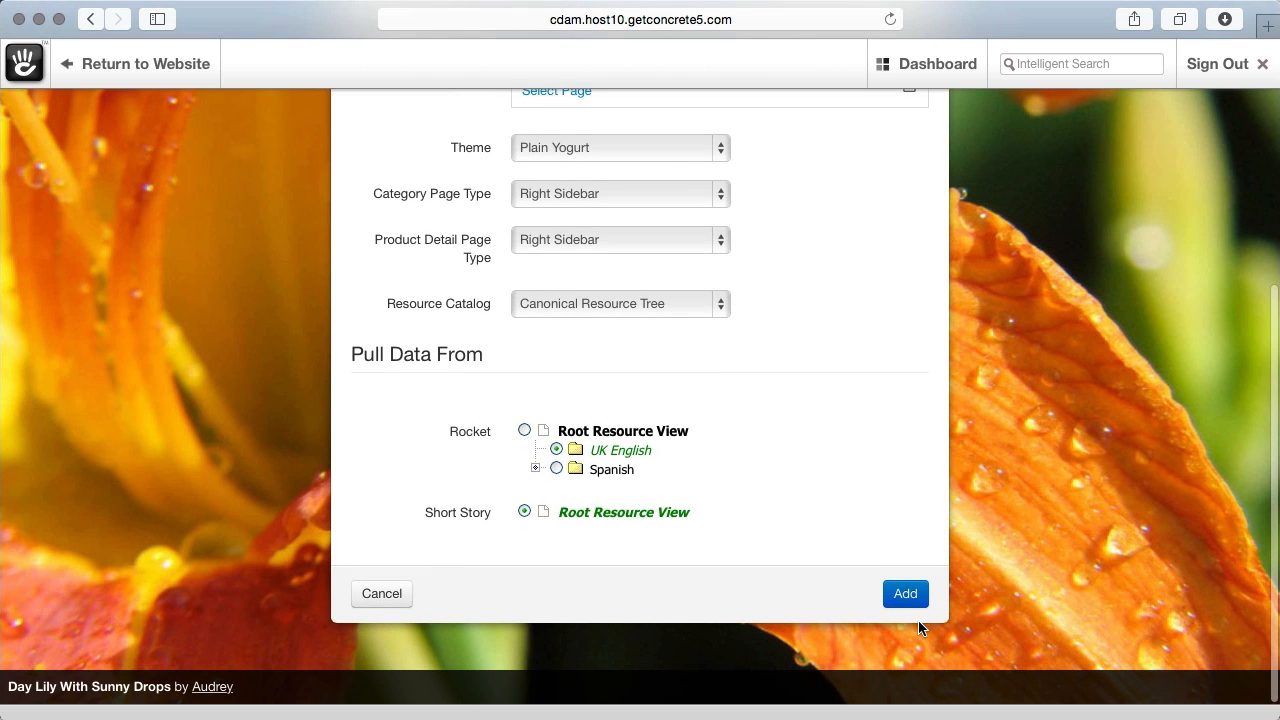
left_click(912, 595)
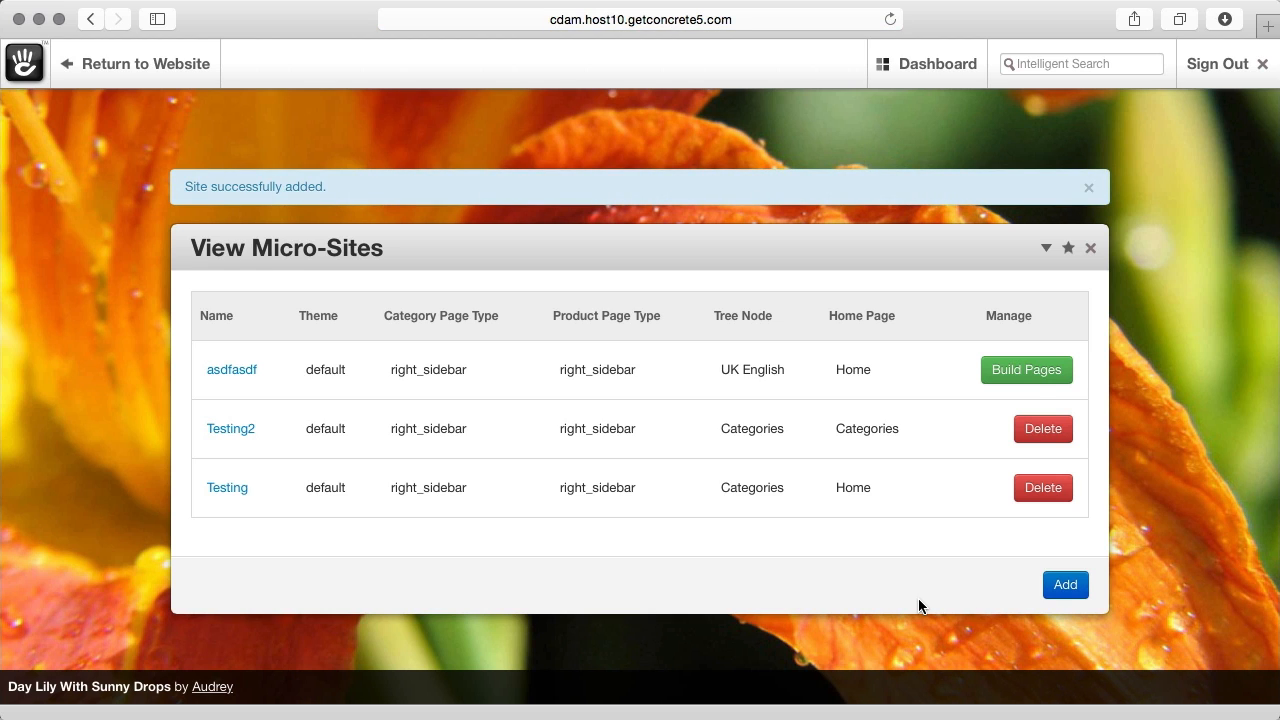
left_click(1038, 374)
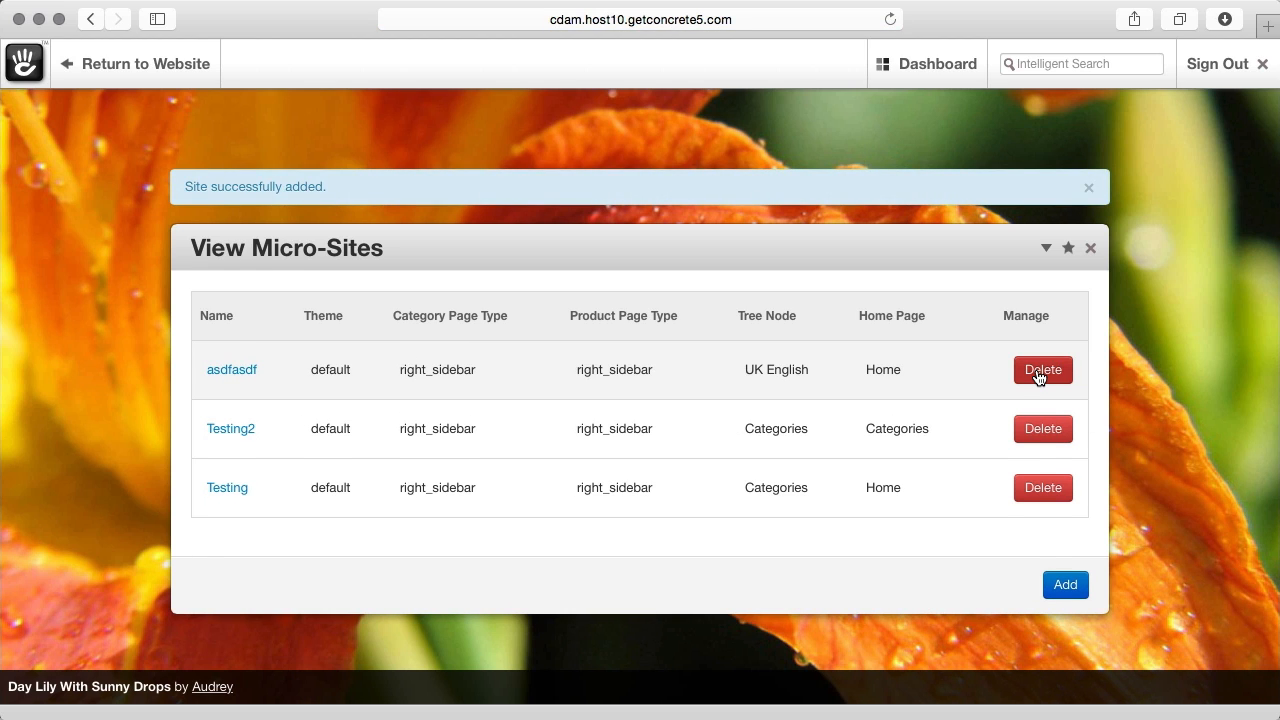